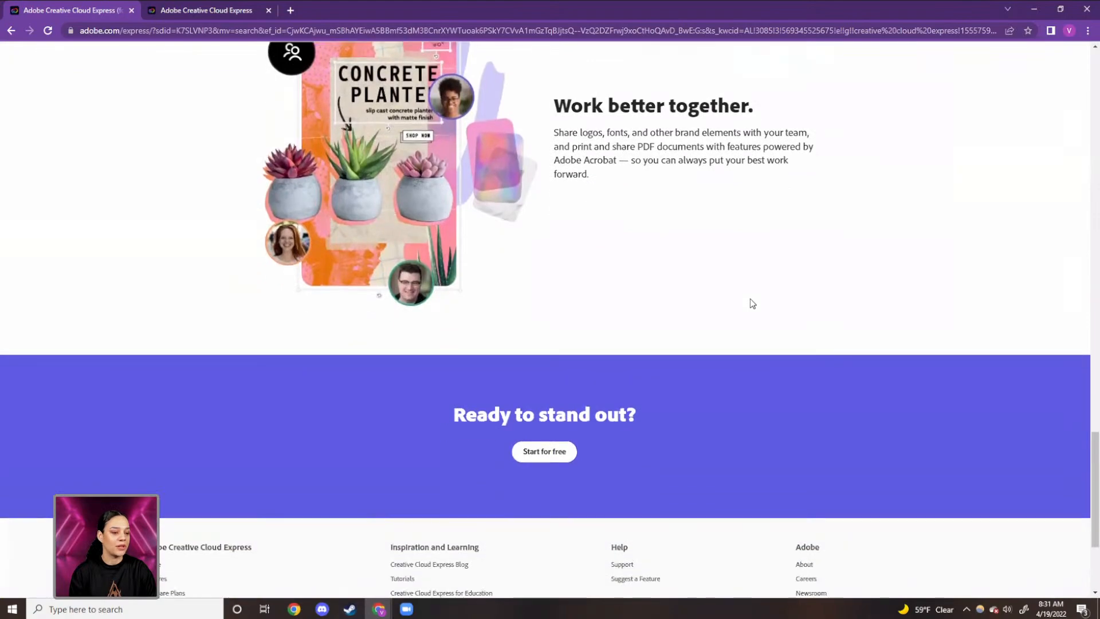
Step: Switch from the product landing page to the Creative Cloud Express home page and open the recent Mercury template project
{"action": "scroll", "coordinate": [751, 298], "scroll_direction": "up", "scroll_amount": 12}
{"action": "scroll", "coordinate": [751, 300], "scroll_direction": "up", "scroll_amount": 15}
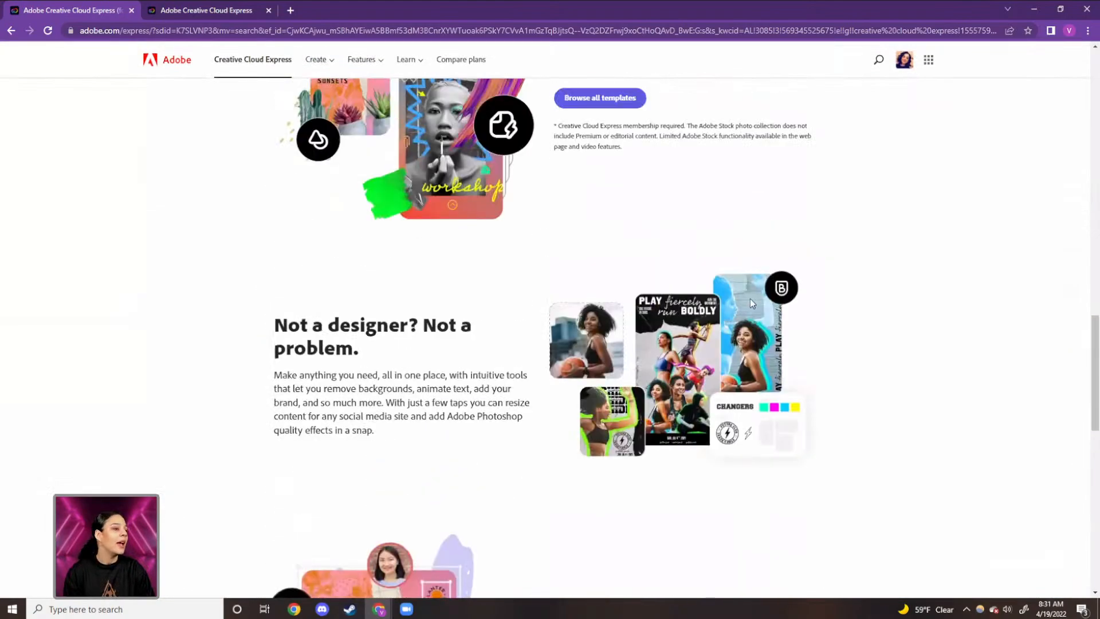
{"action": "scroll", "coordinate": [362, 305], "scroll_direction": "up", "scroll_amount": 4}
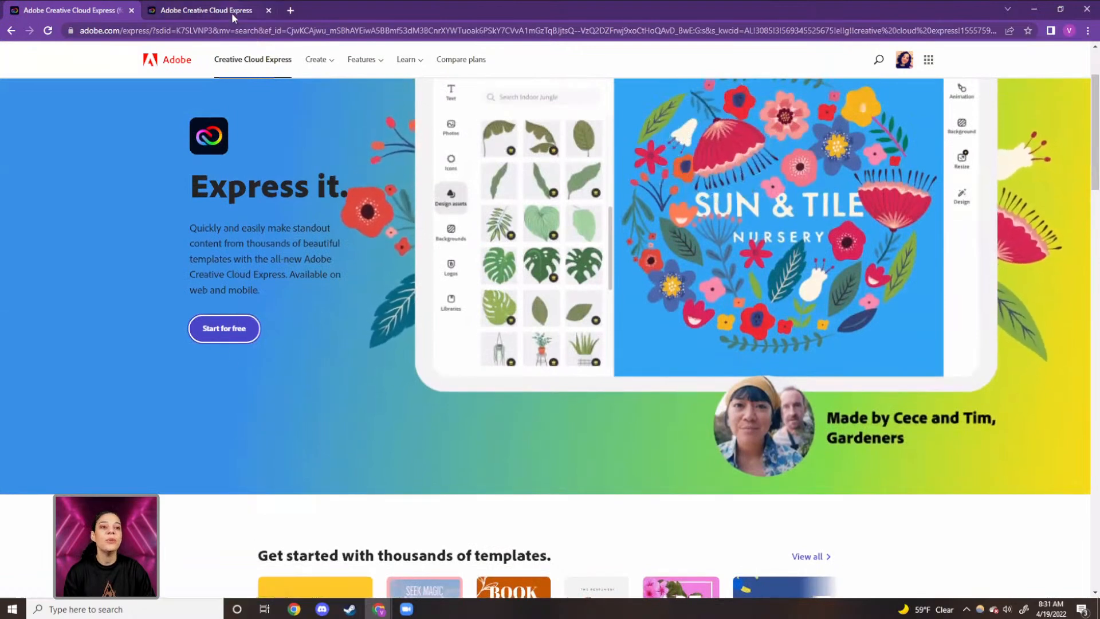
{"action": "left_click", "coordinate": [232, 12]}
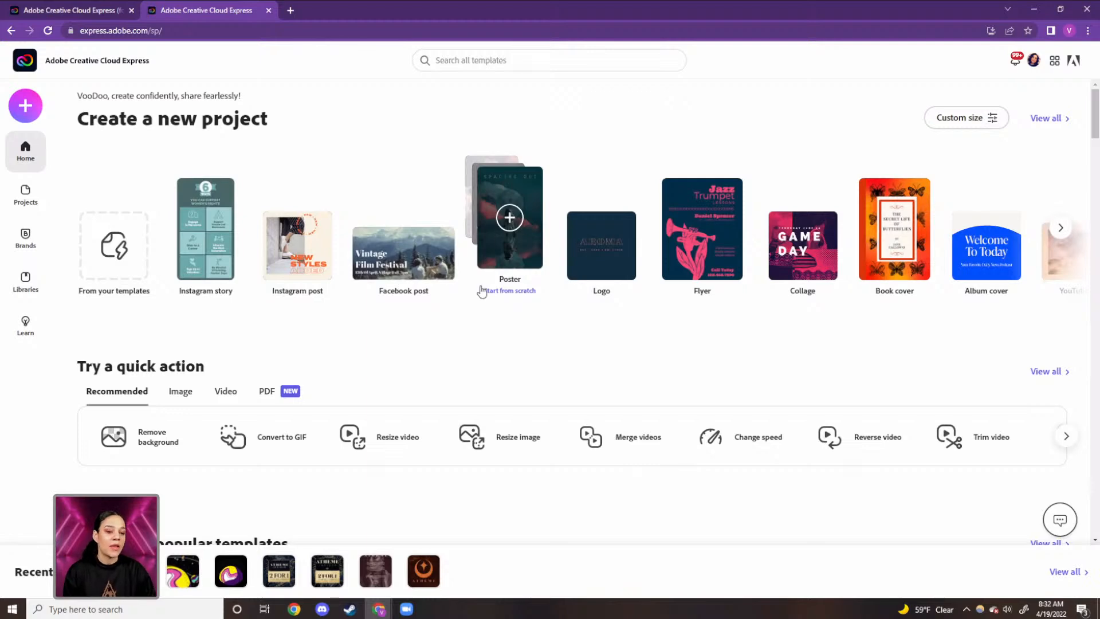
{"action": "scroll", "coordinate": [454, 339], "scroll_direction": "down", "scroll_amount": 1}
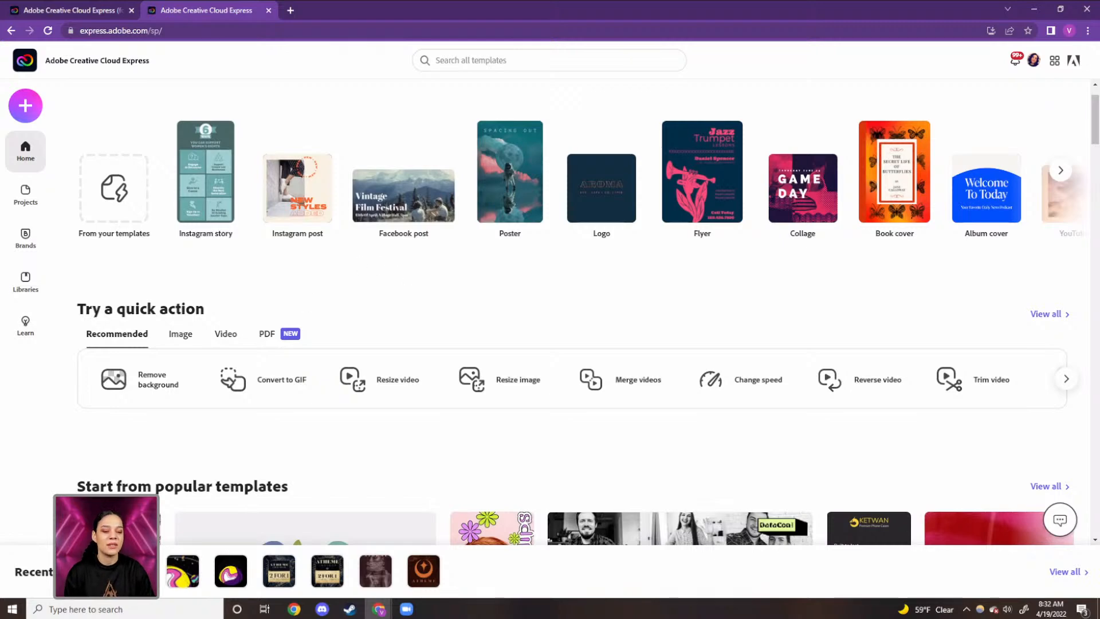
{"action": "left_click", "coordinate": [135, 571]}
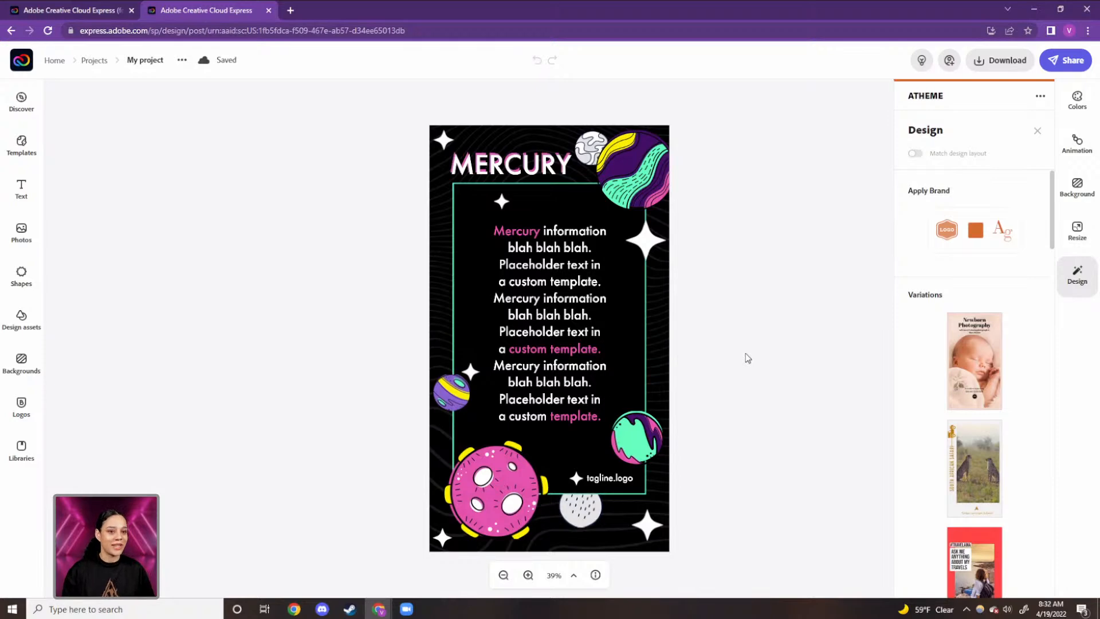
Step: Return to the home page and start a Facebook post from scratch, dismissing the suggested templates
{"action": "left_click", "coordinate": [60, 61]}
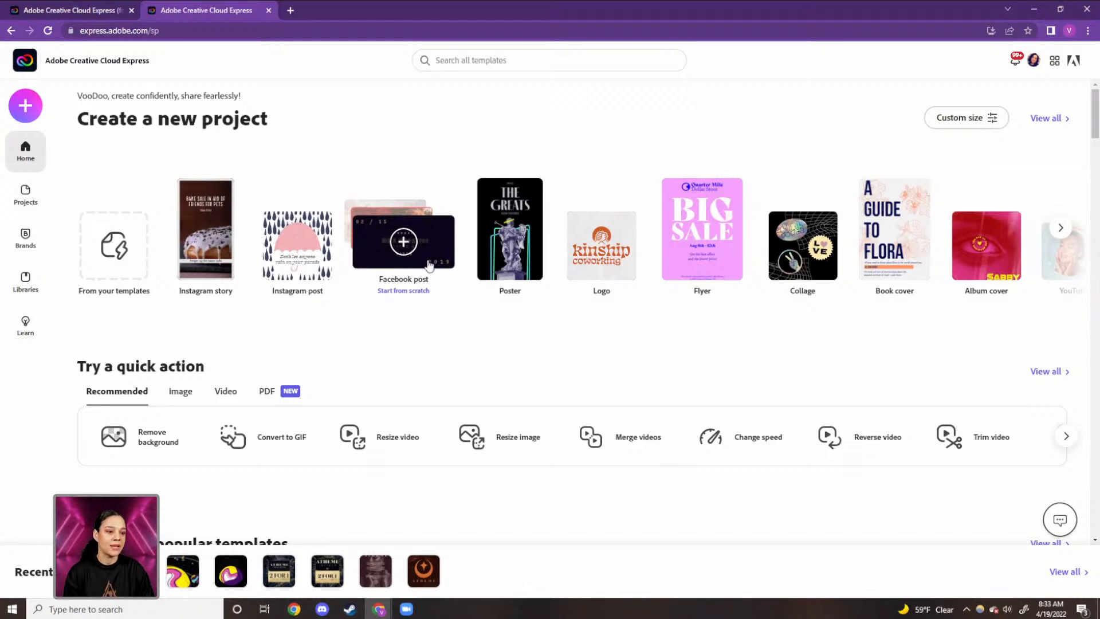
{"action": "left_click", "coordinate": [402, 293]}
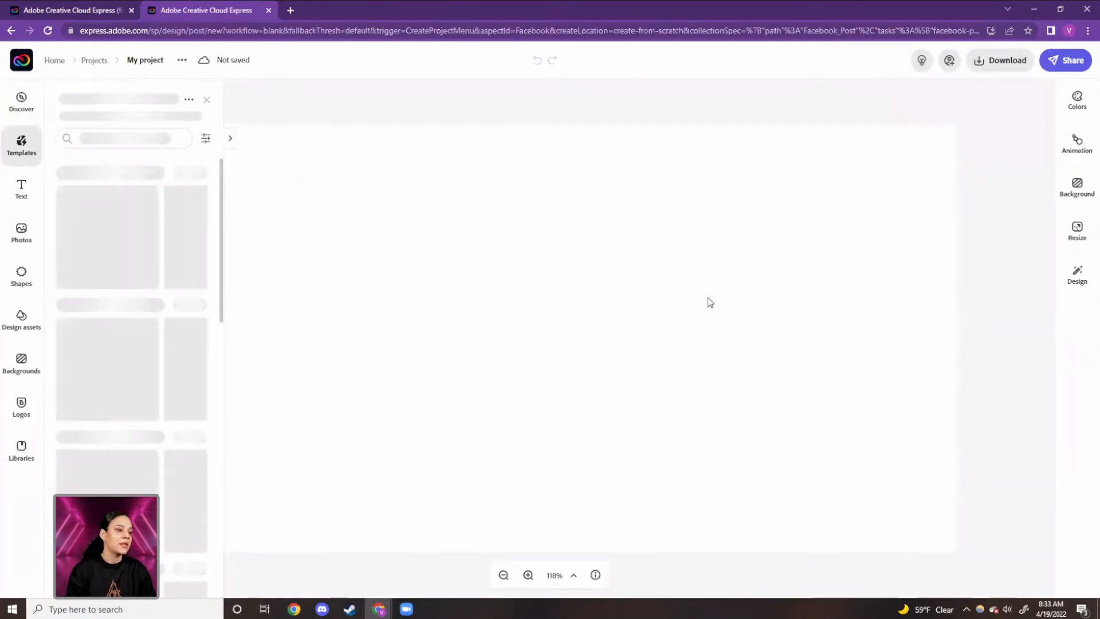
{"action": "left_click", "coordinate": [207, 101]}
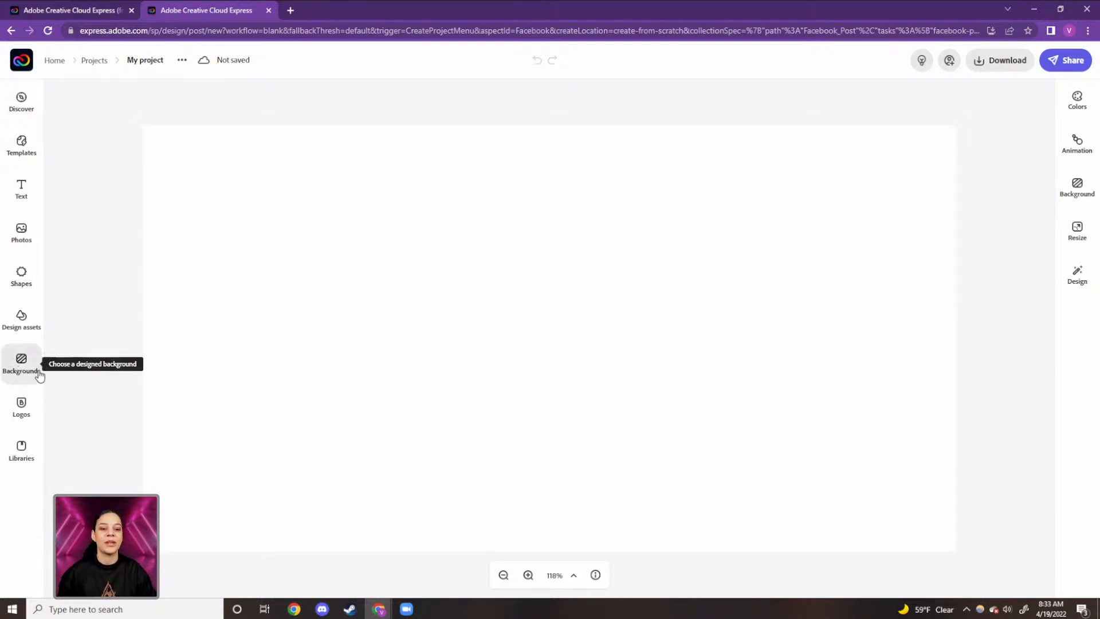
Step: Pin the dark Warped Stripes design from the Organic backgrounds to the post's background
{"action": "left_click", "coordinate": [22, 364]}
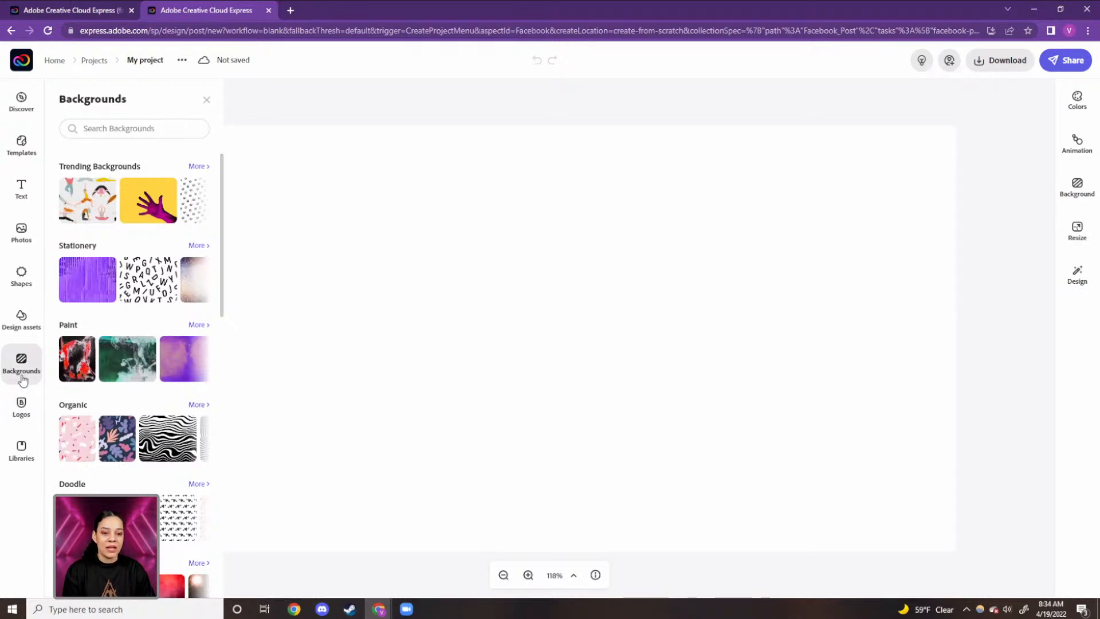
{"action": "left_click", "coordinate": [197, 407]}
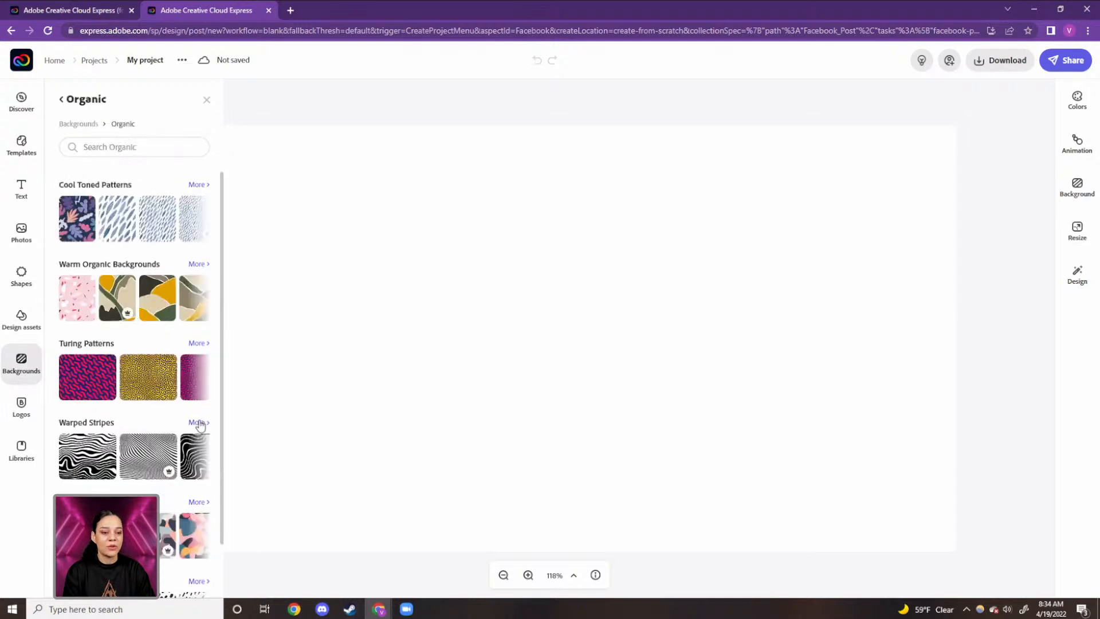
{"action": "left_click", "coordinate": [198, 423]}
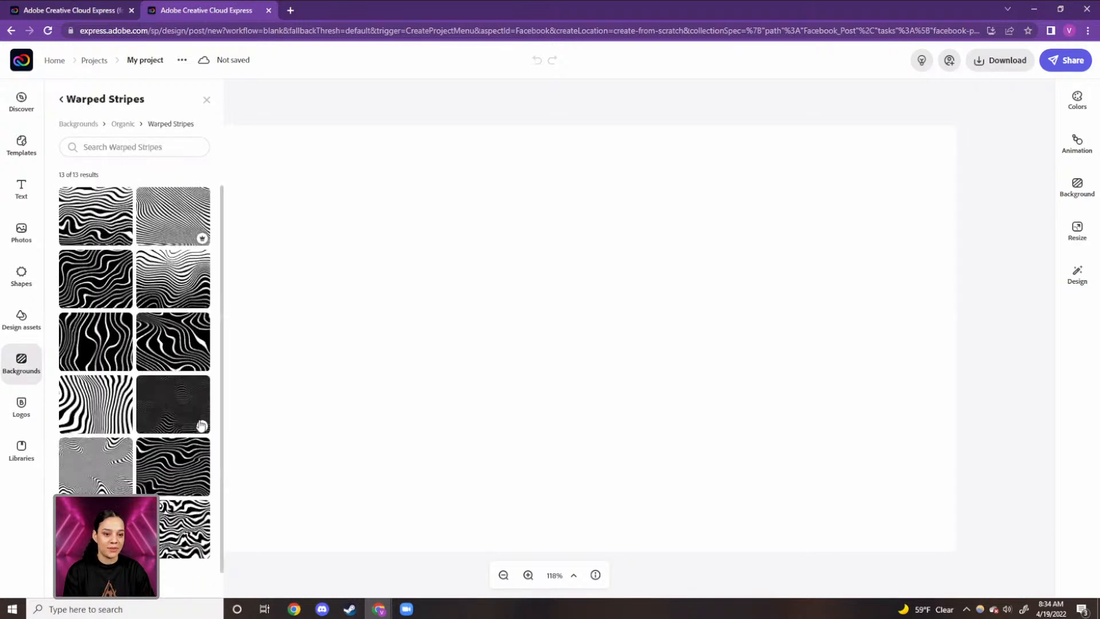
{"action": "left_click", "coordinate": [162, 413]}
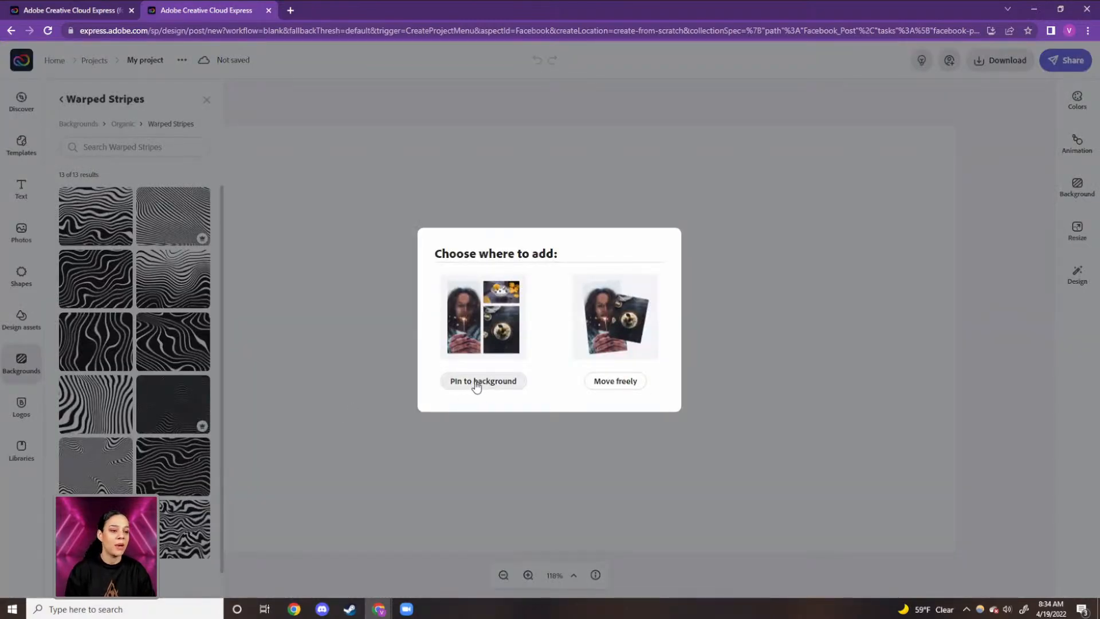
{"action": "left_click", "coordinate": [510, 384]}
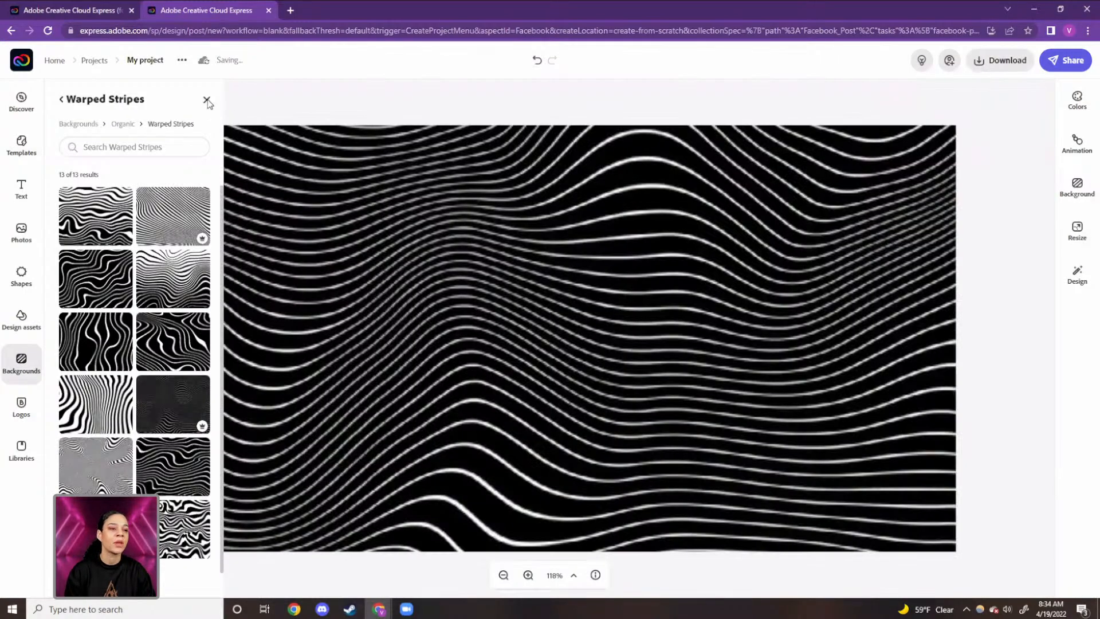
{"action": "left_click", "coordinate": [207, 101]}
Step: Select the striped background image and enable Filters for it
{"action": "left_click", "coordinate": [829, 207]}
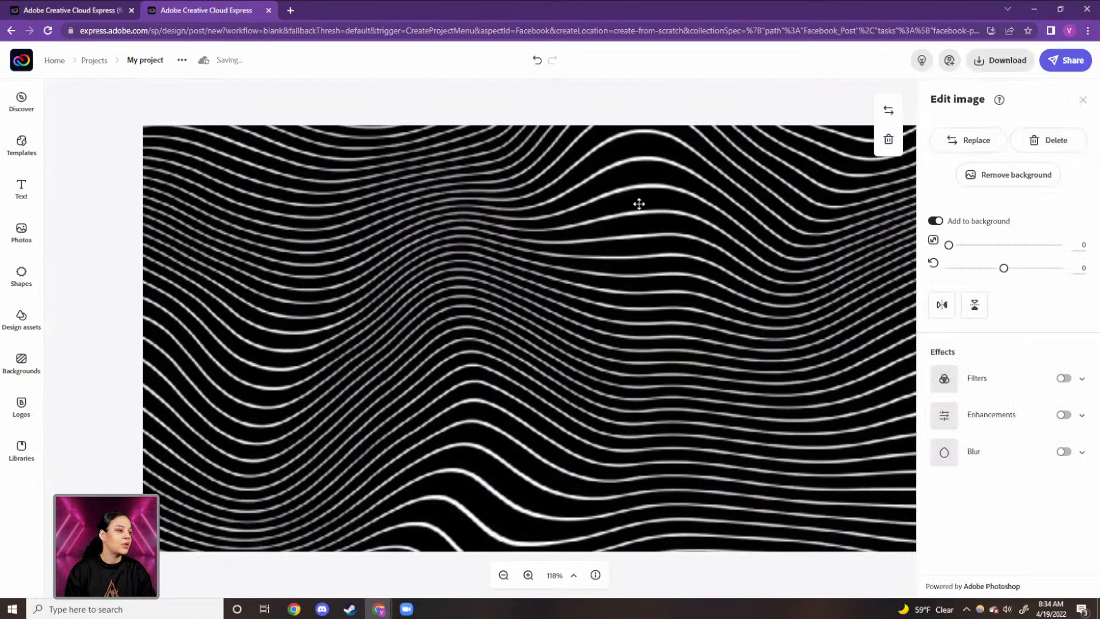
{"action": "left_click", "coordinate": [1064, 379]}
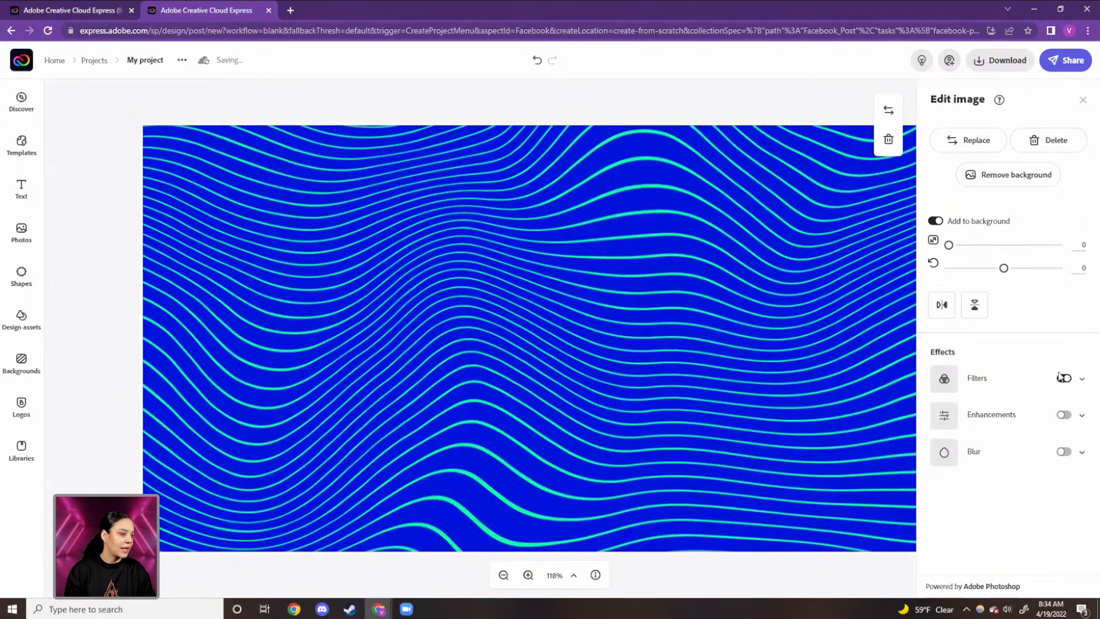
{"action": "left_click", "coordinate": [1061, 378]}
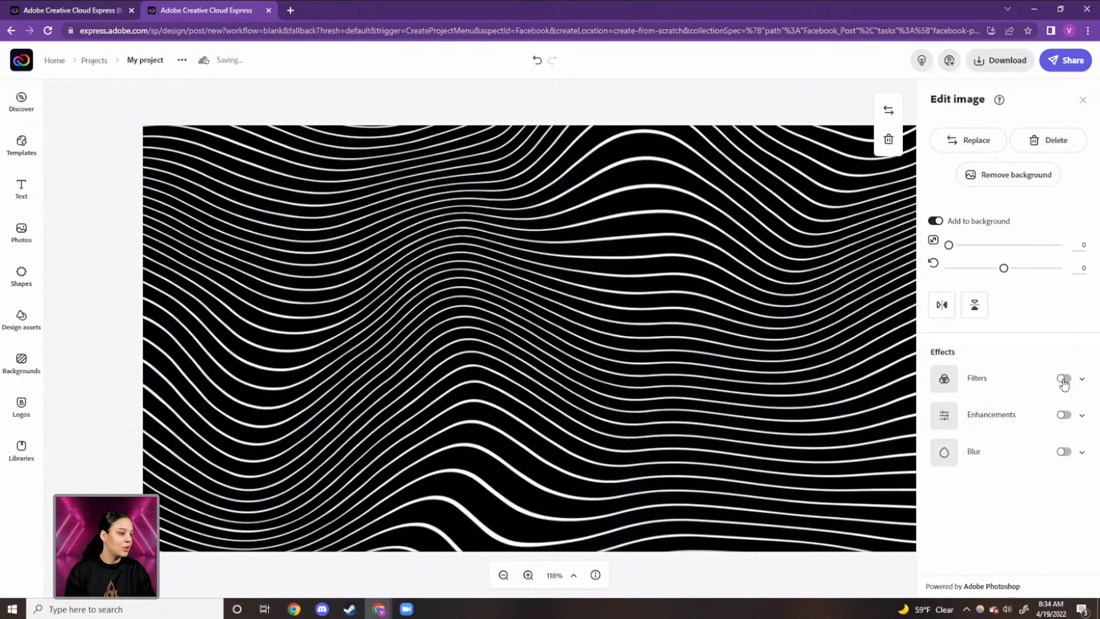
{"action": "left_click", "coordinate": [1064, 379]}
{"action": "scroll", "coordinate": [1052, 498], "scroll_direction": "down", "scroll_amount": 2}
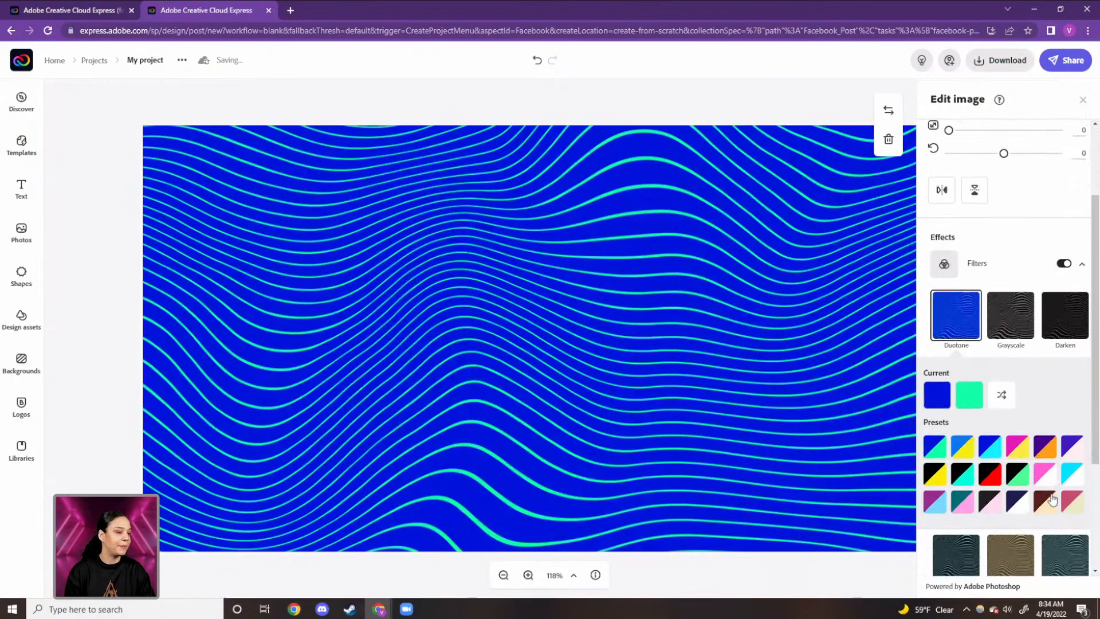
{"action": "scroll", "coordinate": [1052, 499], "scroll_direction": "down", "scroll_amount": 3}
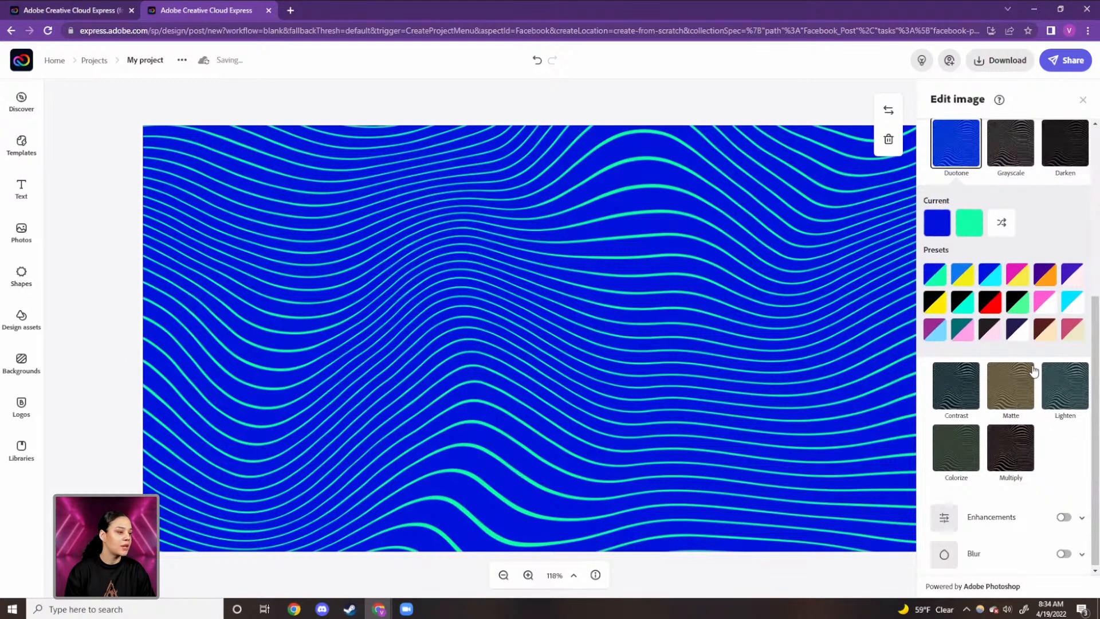
Step: Try the Multiply, Lighten and Colorize filters on the background image
{"action": "left_click", "coordinate": [1007, 447]}
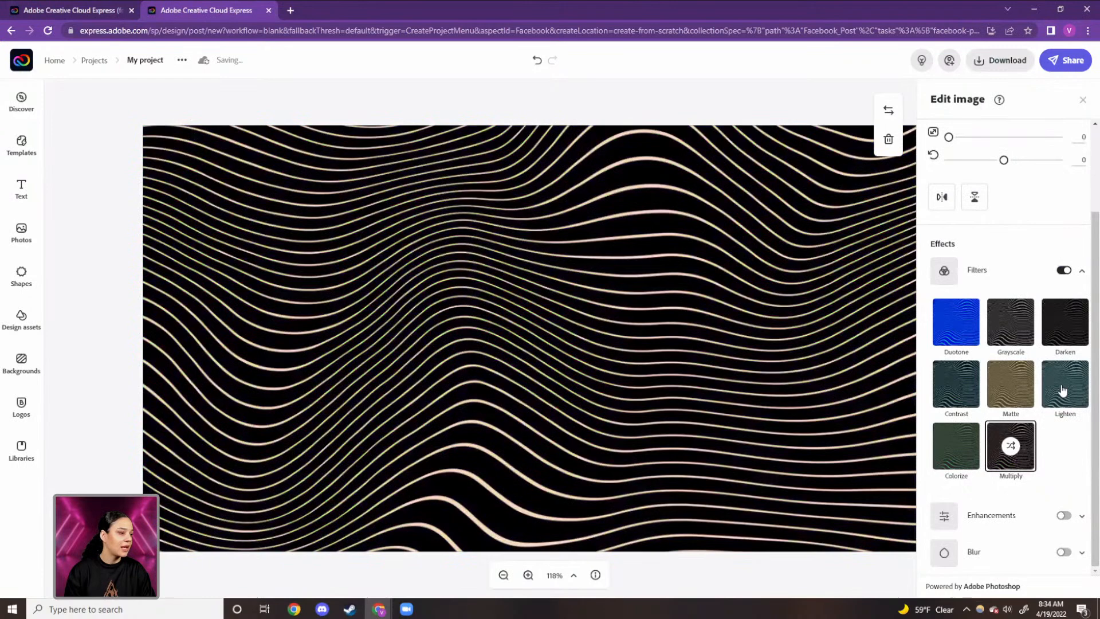
{"action": "left_click", "coordinate": [1063, 394]}
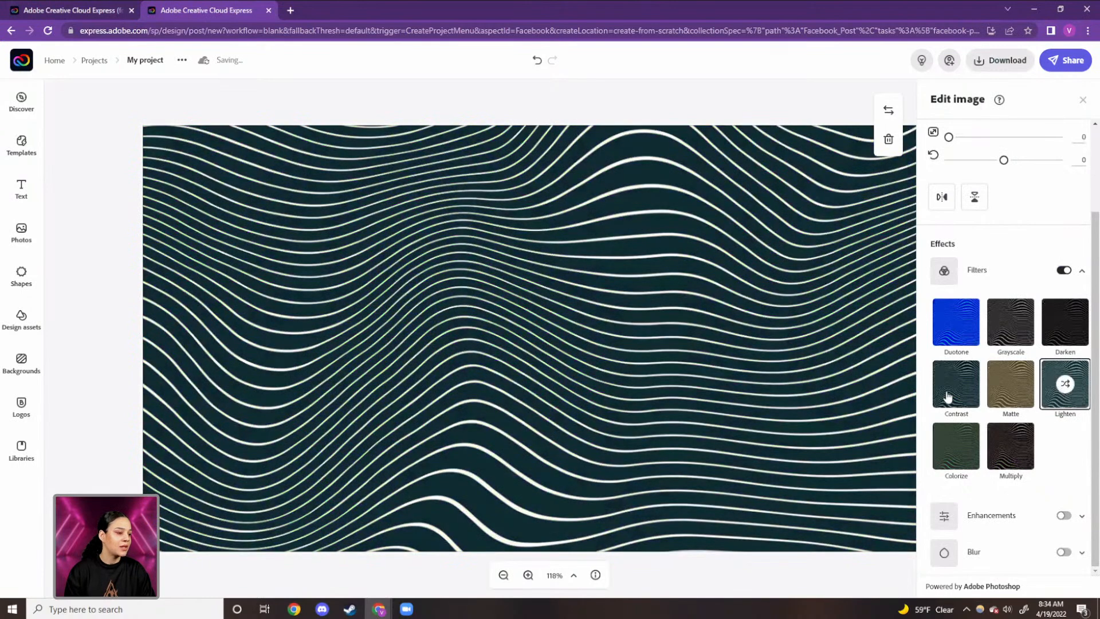
{"action": "left_click", "coordinate": [958, 438]}
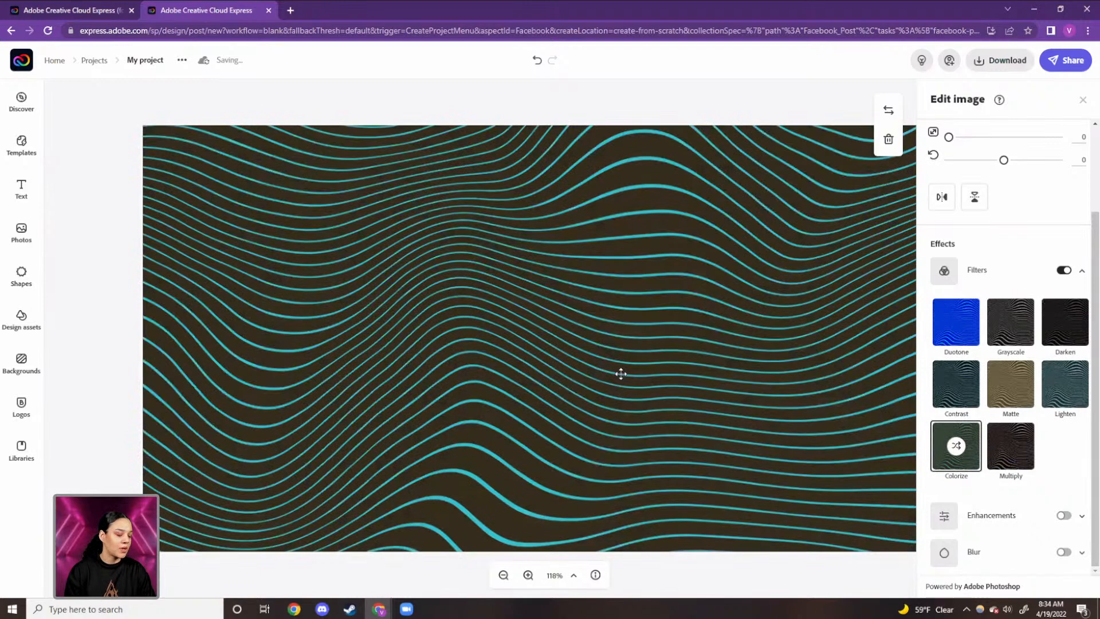
Step: Apply the Duotone filter to the background image and set its shadows color to black (#000000)
{"action": "left_click", "coordinate": [958, 324]}
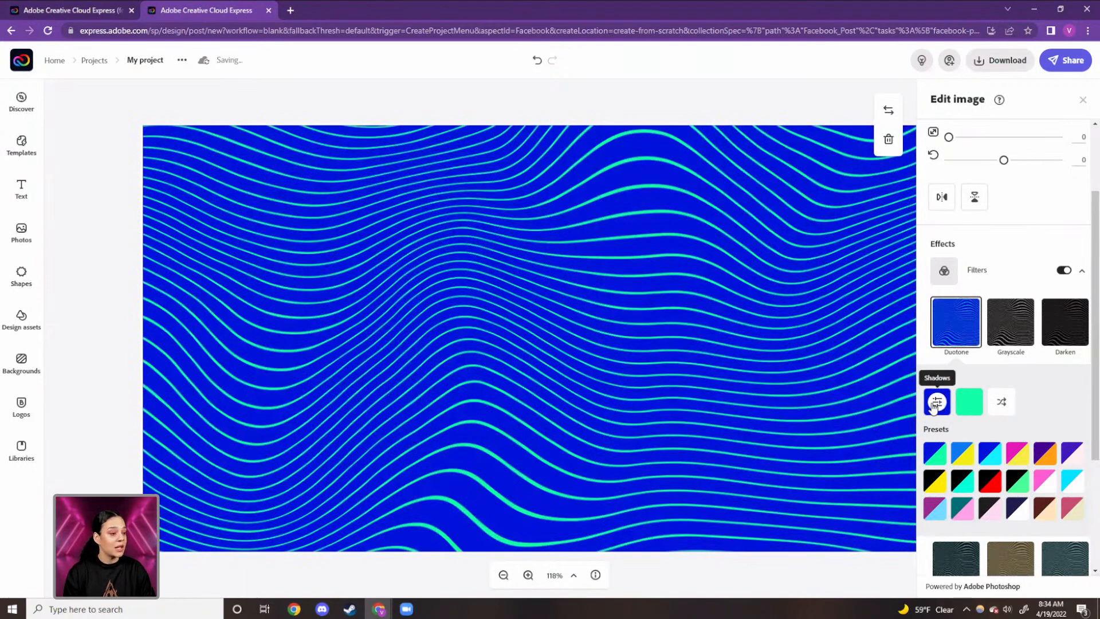
{"action": "left_click", "coordinate": [935, 403]}
{"action": "left_click", "coordinate": [967, 334]}
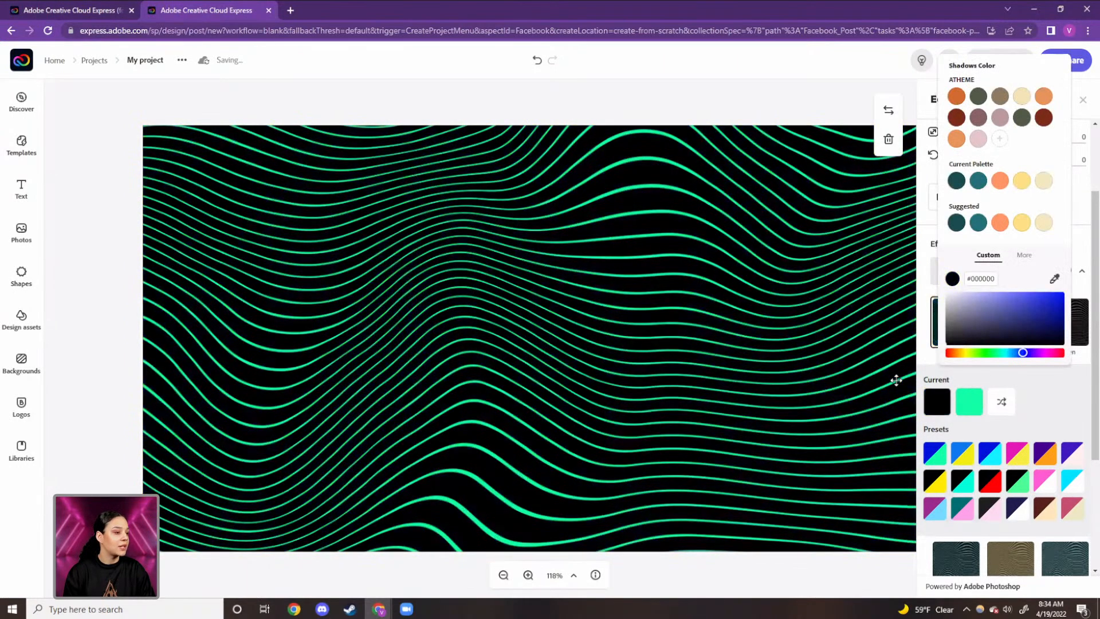
{"action": "left_click", "coordinate": [895, 380]}
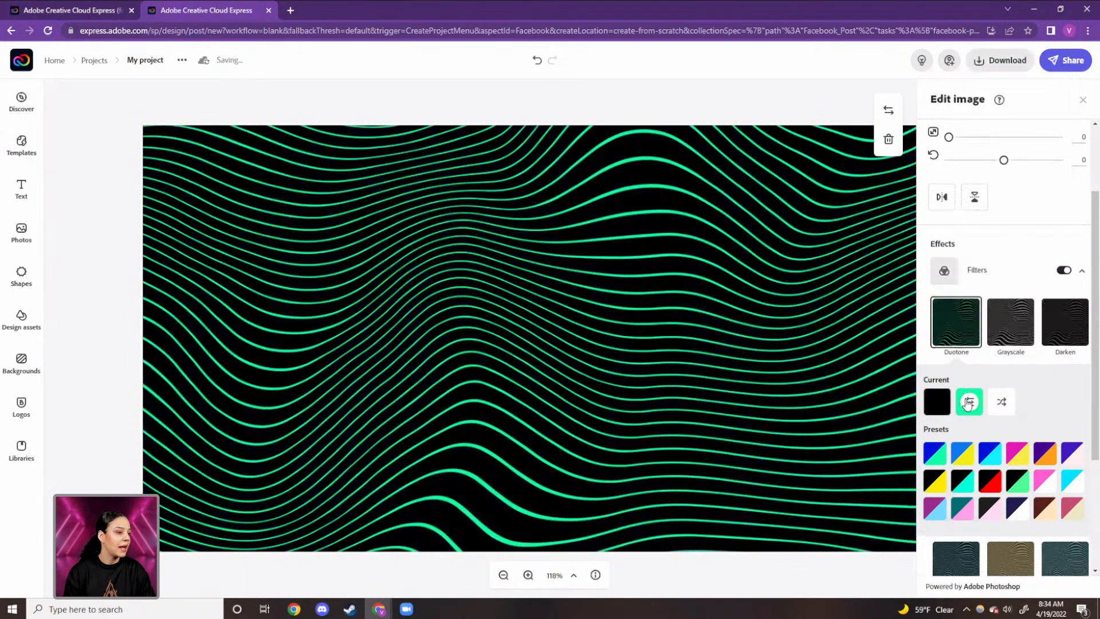
Step: Set the Duotone highlights color to dark gray (#3C3C3C) and finish editing the background image
{"action": "left_click", "coordinate": [968, 403]}
{"action": "left_click", "coordinate": [945, 331]}
{"action": "left_click", "coordinate": [942, 333]}
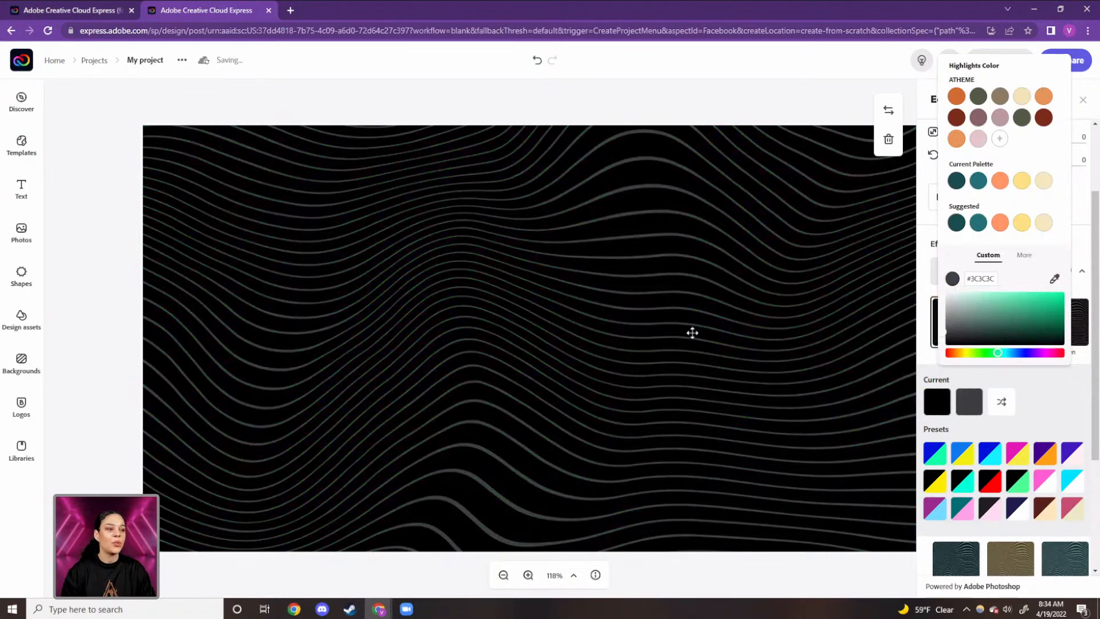
{"action": "left_click", "coordinate": [1053, 395]}
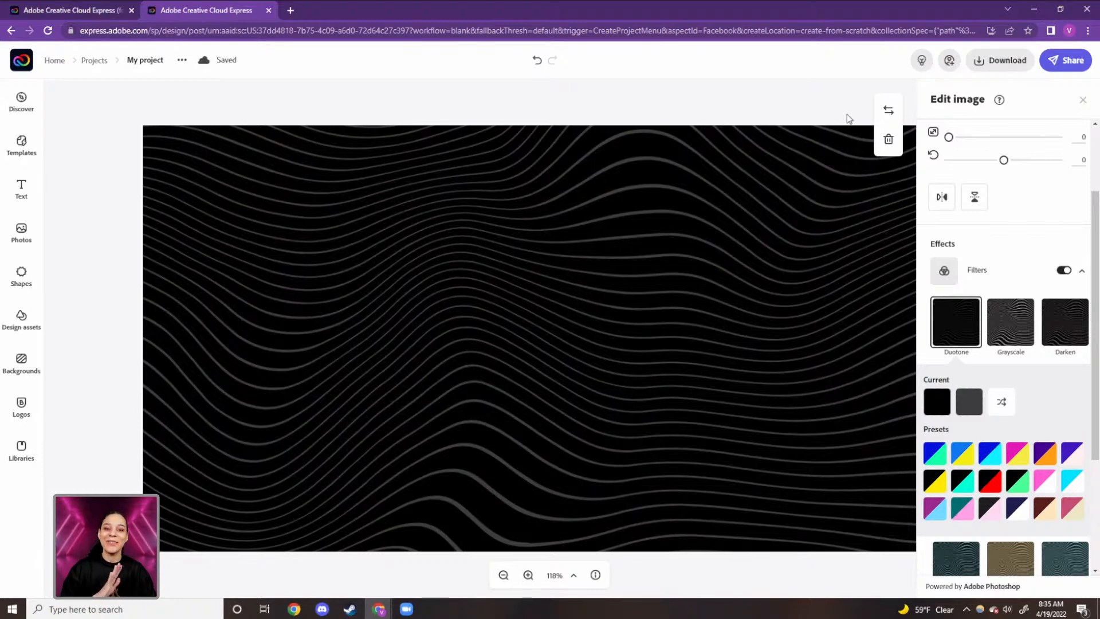
{"action": "left_click", "coordinate": [1083, 101]}
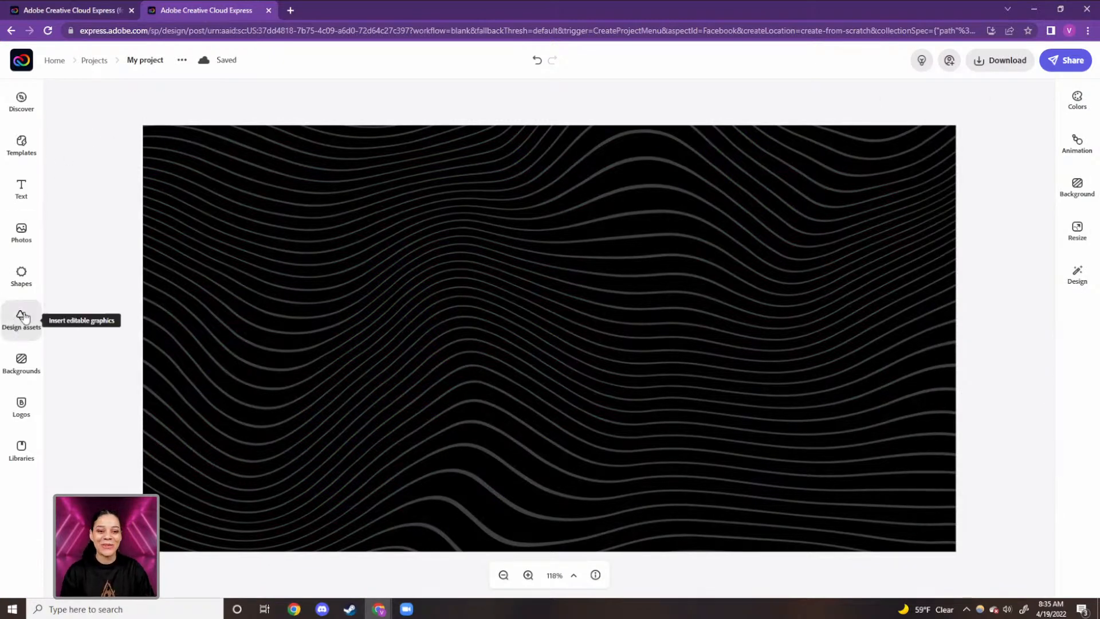
Step: Add the oval from the basic circle shapes to the design
{"action": "left_click", "coordinate": [21, 274]}
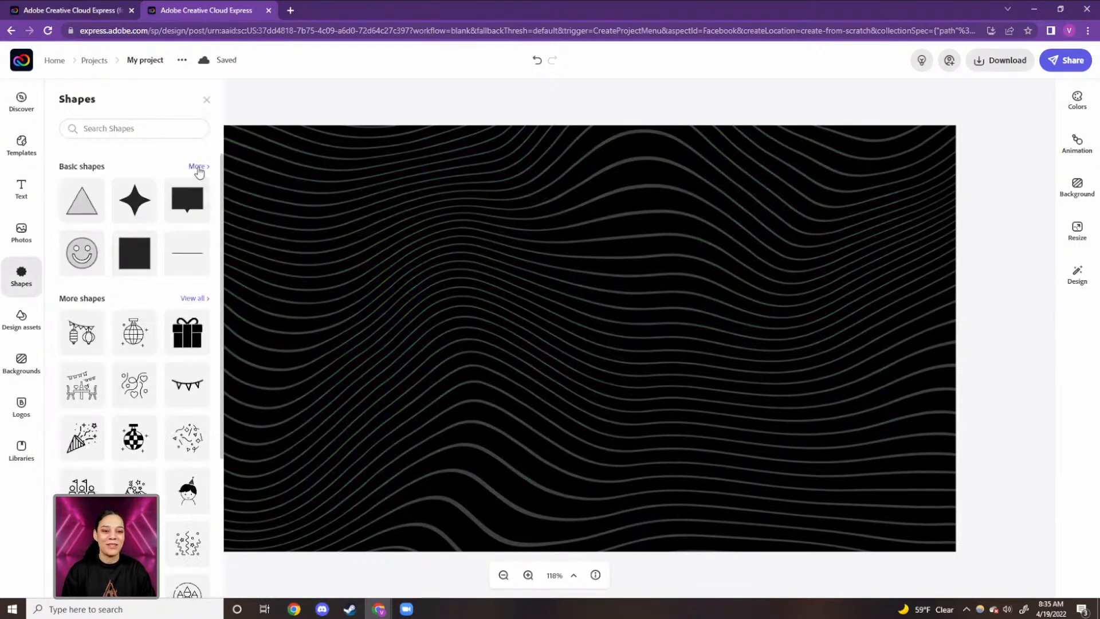
{"action": "left_click", "coordinate": [198, 167]}
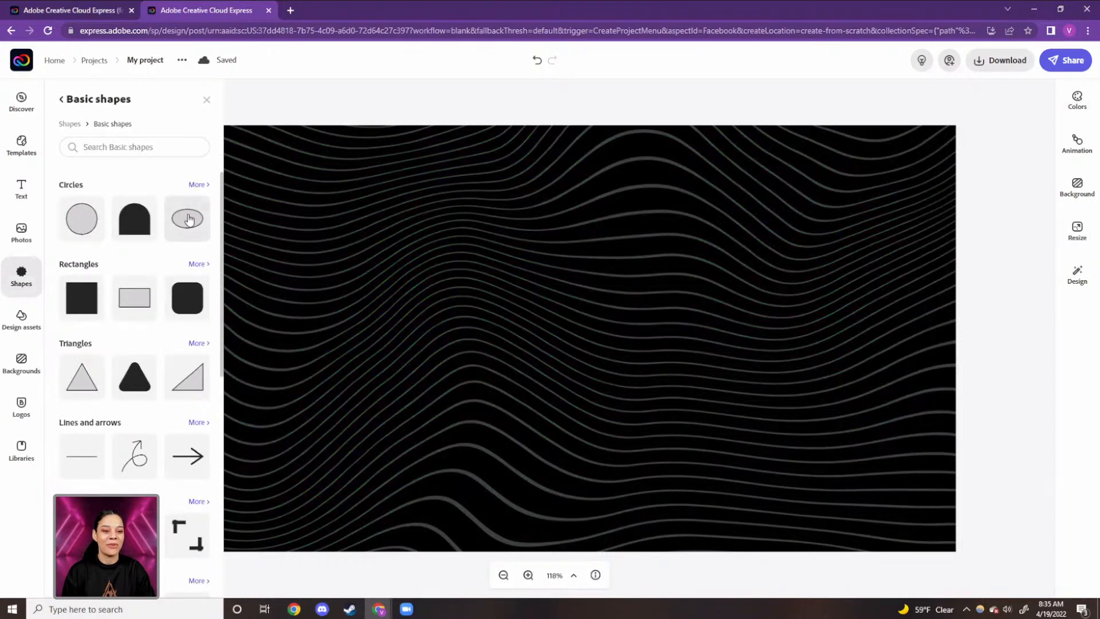
{"action": "left_click", "coordinate": [189, 219]}
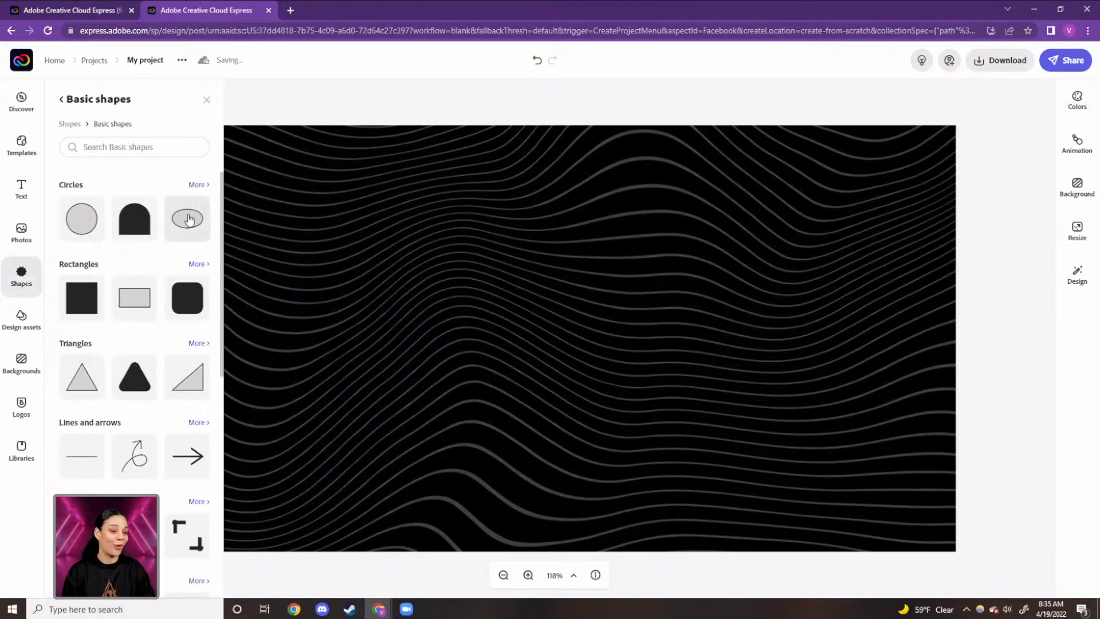
{"action": "left_click", "coordinate": [206, 100]}
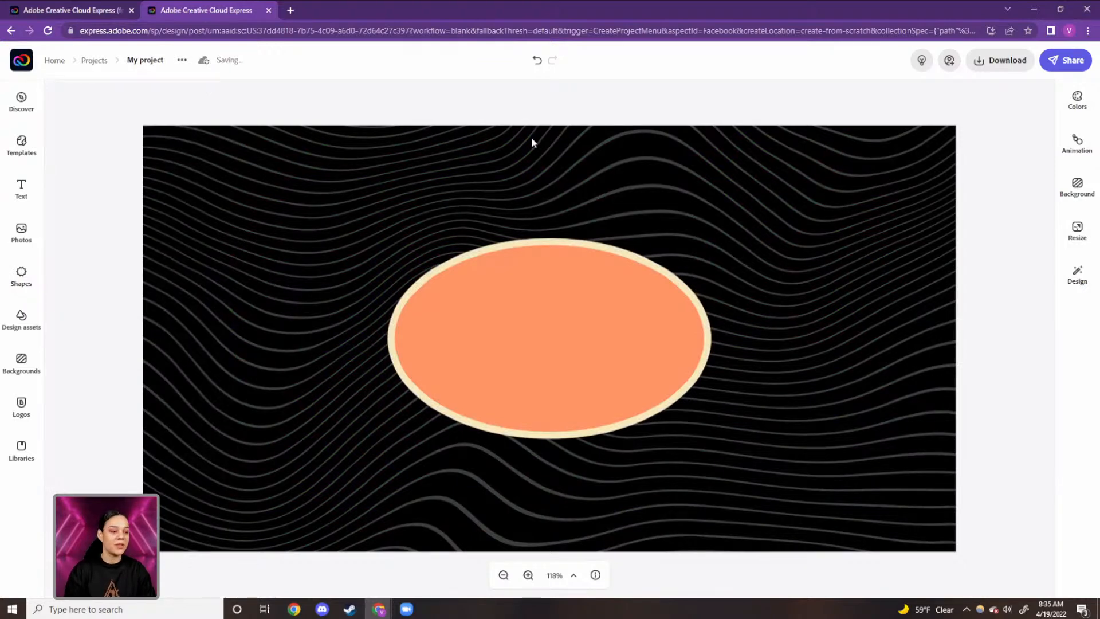
Step: Turn off the oval's fill and change its border color to white
{"action": "left_click", "coordinate": [811, 162]}
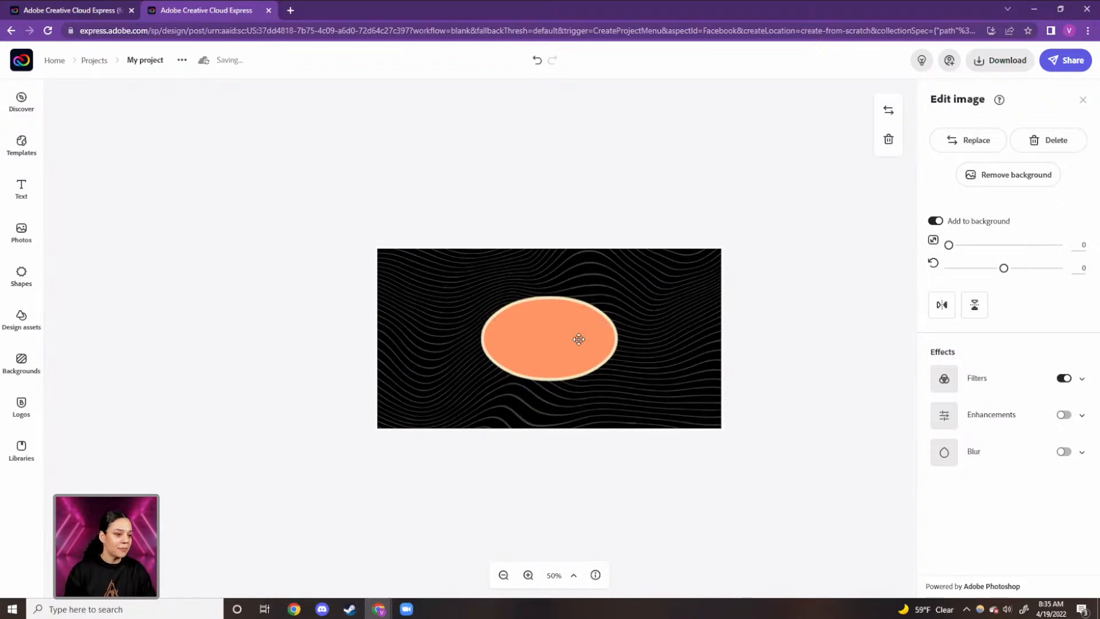
{"action": "left_click", "coordinate": [596, 338]}
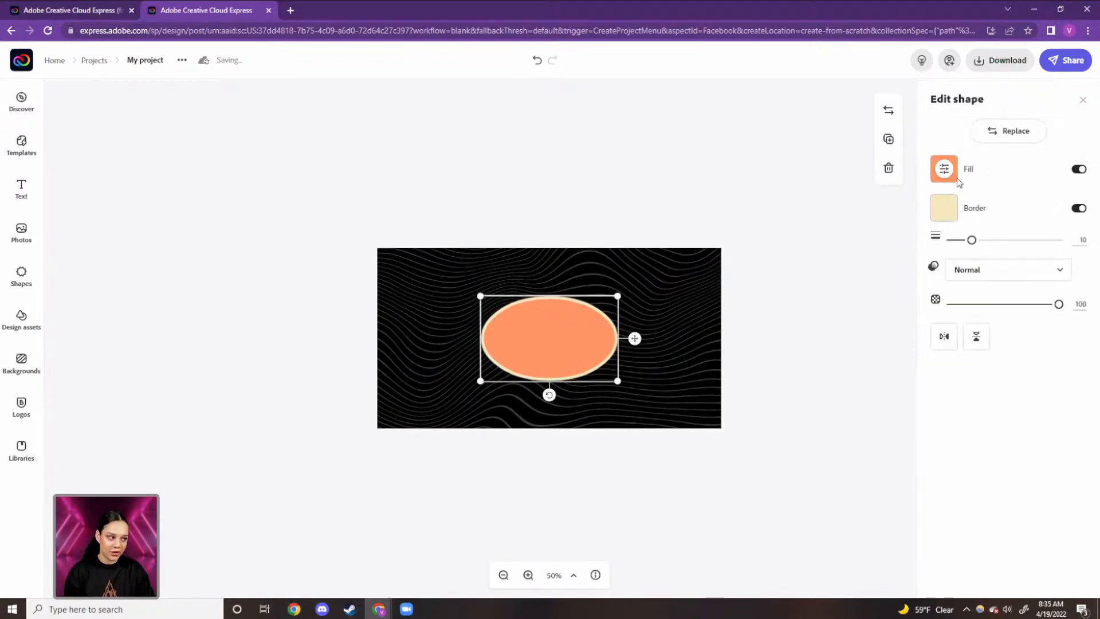
{"action": "left_click", "coordinate": [1084, 170]}
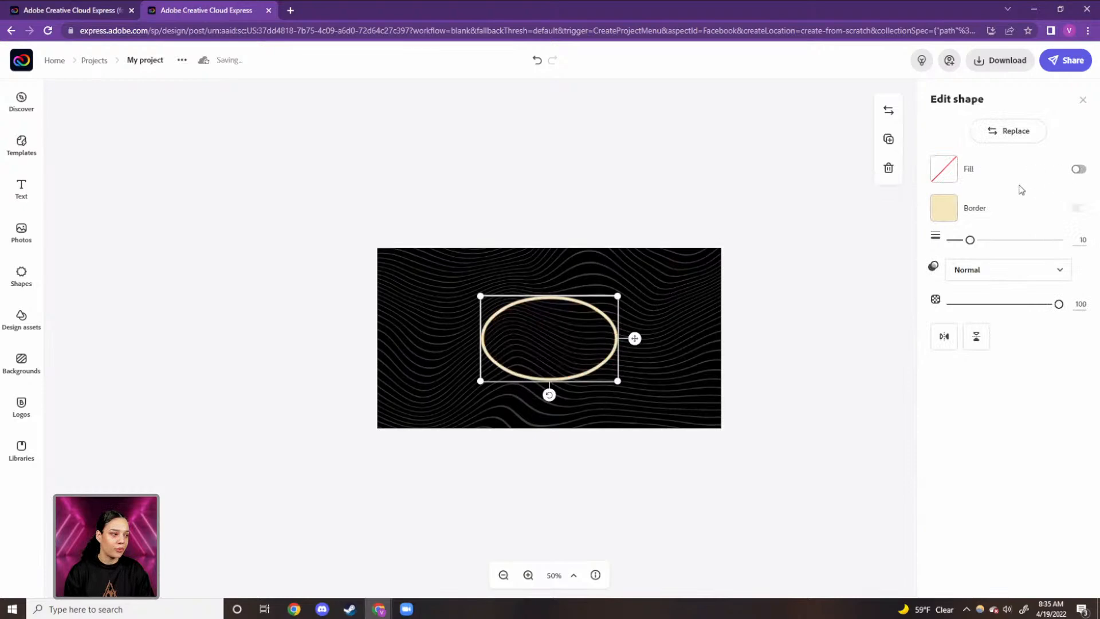
{"action": "left_click", "coordinate": [944, 212]}
{"action": "left_click_drag", "start_coordinate": [968, 476], "coordinate": [912, 448]}
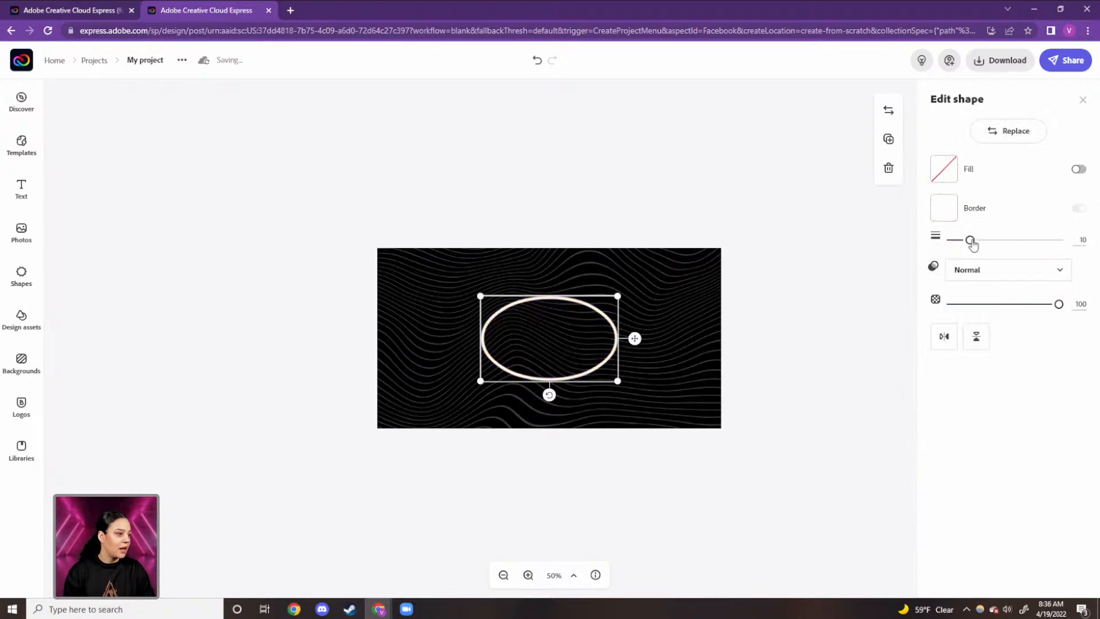
Step: Set the oval's border thickness to 15, then enlarge and reposition it so it spans the design and extends past its edges
{"action": "left_click_drag", "start_coordinate": [971, 243], "coordinate": [962, 244]}
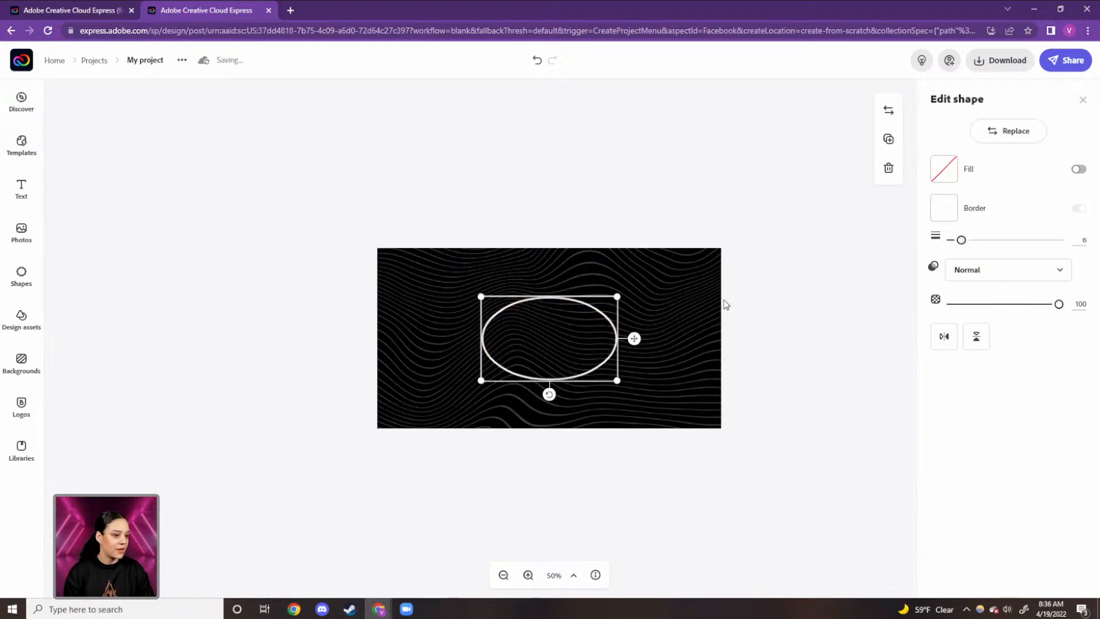
{"action": "left_click_drag", "start_coordinate": [617, 296], "coordinate": [851, 207]}
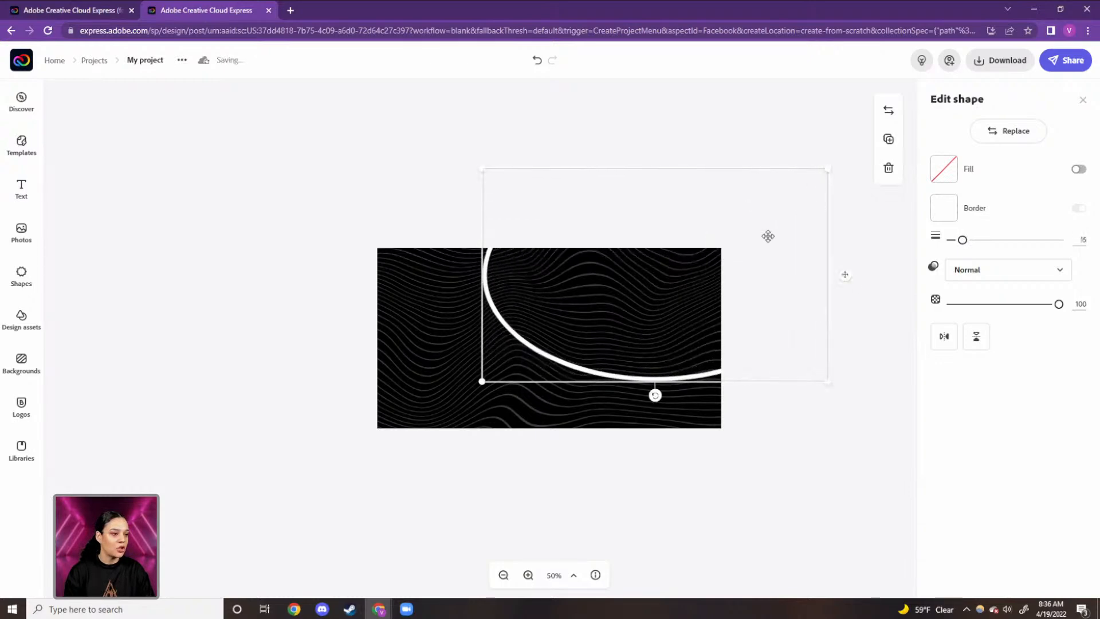
{"action": "left_click_drag", "start_coordinate": [679, 296], "coordinate": [585, 352]}
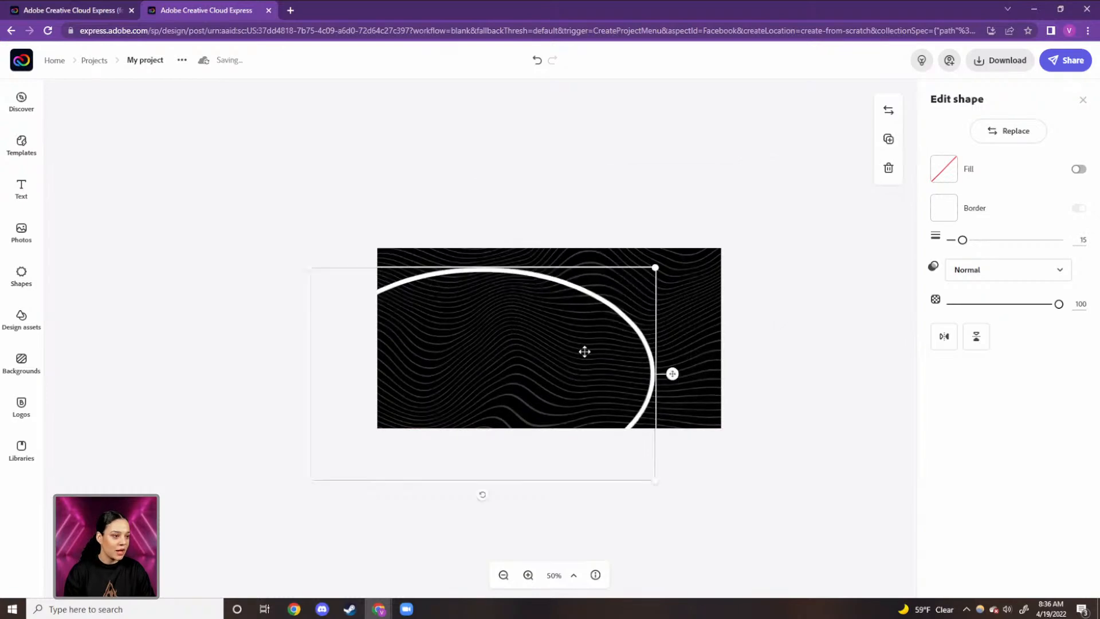
{"action": "left_click_drag", "start_coordinate": [654, 268], "coordinate": [724, 225]}
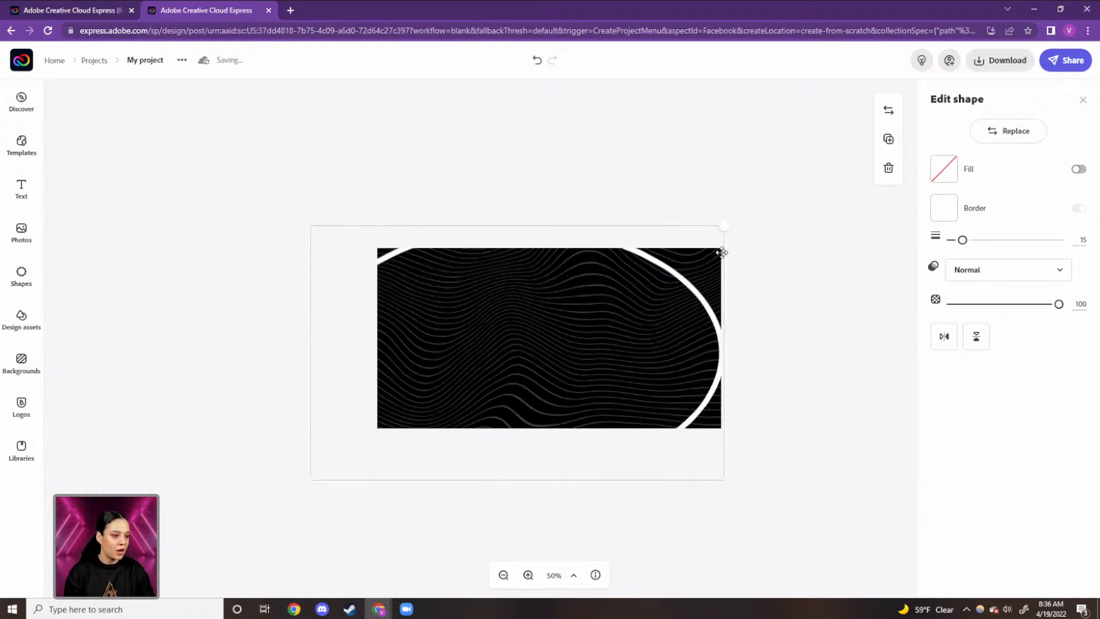
{"action": "left_click_drag", "start_coordinate": [590, 304], "coordinate": [601, 326]}
Step: Reduce the oval's border thickness to 6 and tilt it clockwise so its arc sweeps across the design
{"action": "left_click_drag", "start_coordinate": [964, 240], "coordinate": [954, 244]}
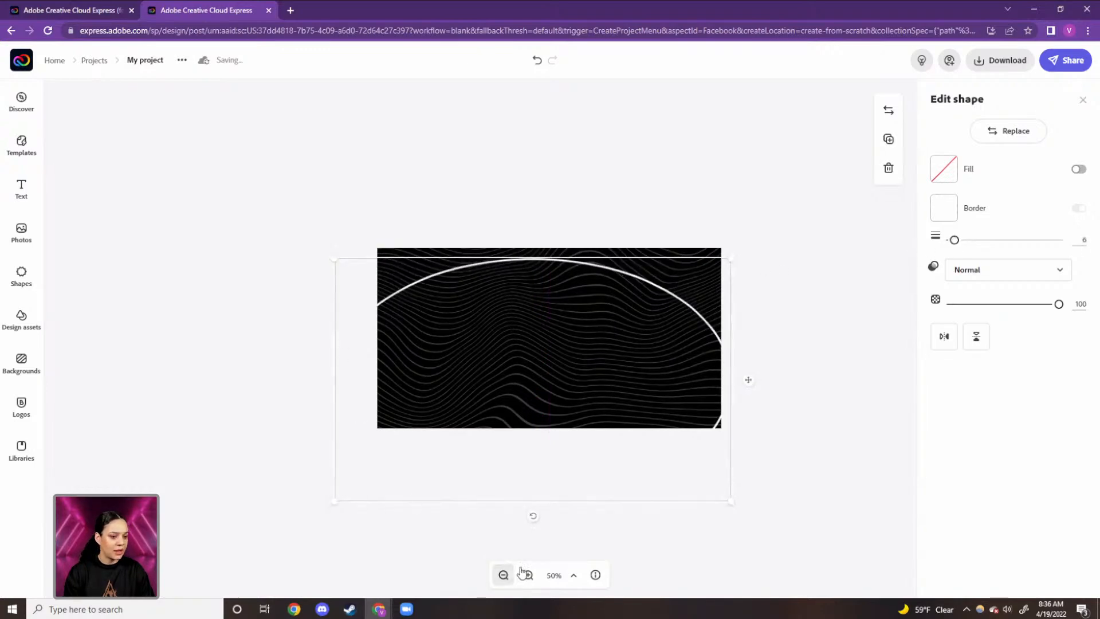
{"action": "left_click_drag", "start_coordinate": [532, 522], "coordinate": [507, 523]}
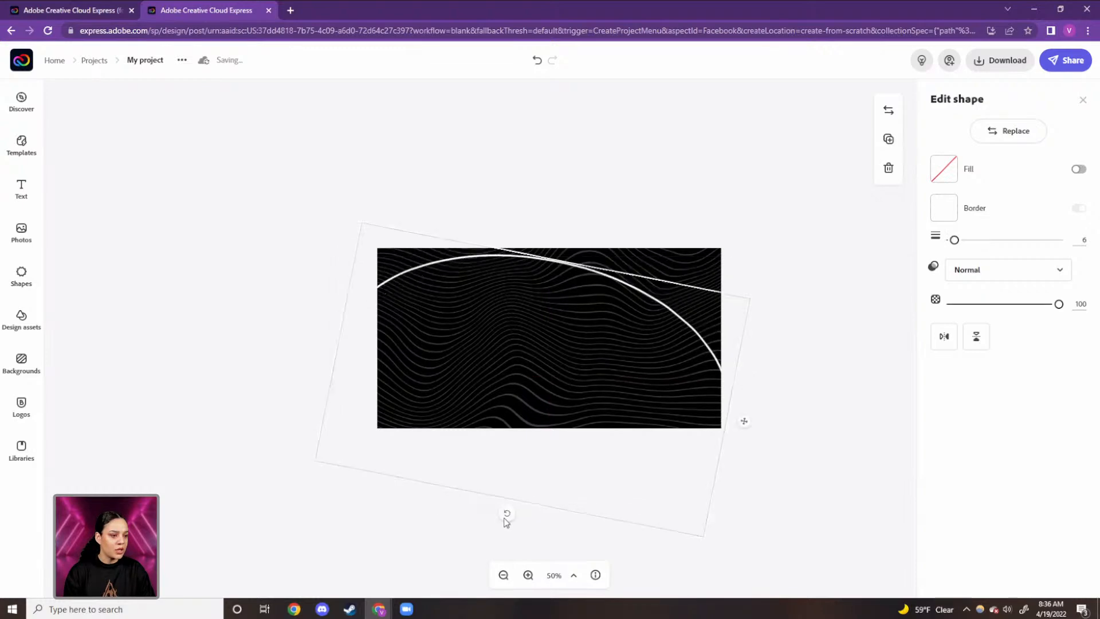
{"action": "mouse_move", "coordinate": [670, 339]}
{"action": "left_mouse_down"}
{"action": "mouse_move", "coordinate": [688, 339]}
{"action": "mouse_move", "coordinate": [666, 341]}
{"action": "left_mouse_up"}
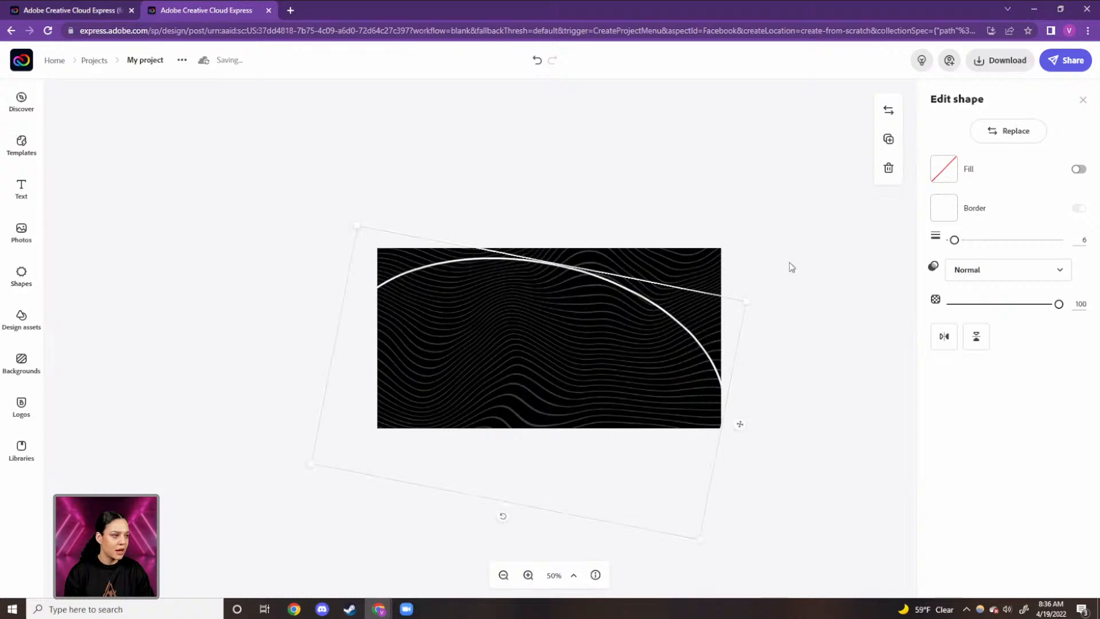
Step: Duplicate the oval, offset the copy down and left as an inner orbit, and slightly enlarge and straighten the outer oval
{"action": "left_click", "coordinate": [890, 140]}
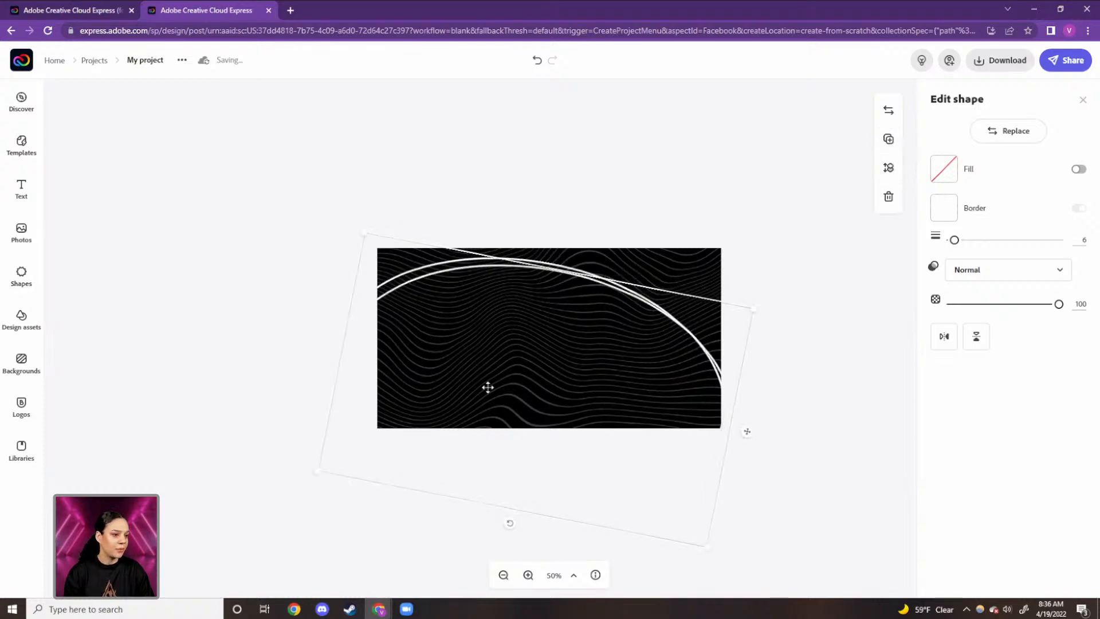
{"action": "left_click_drag", "start_coordinate": [568, 368], "coordinate": [537, 387]}
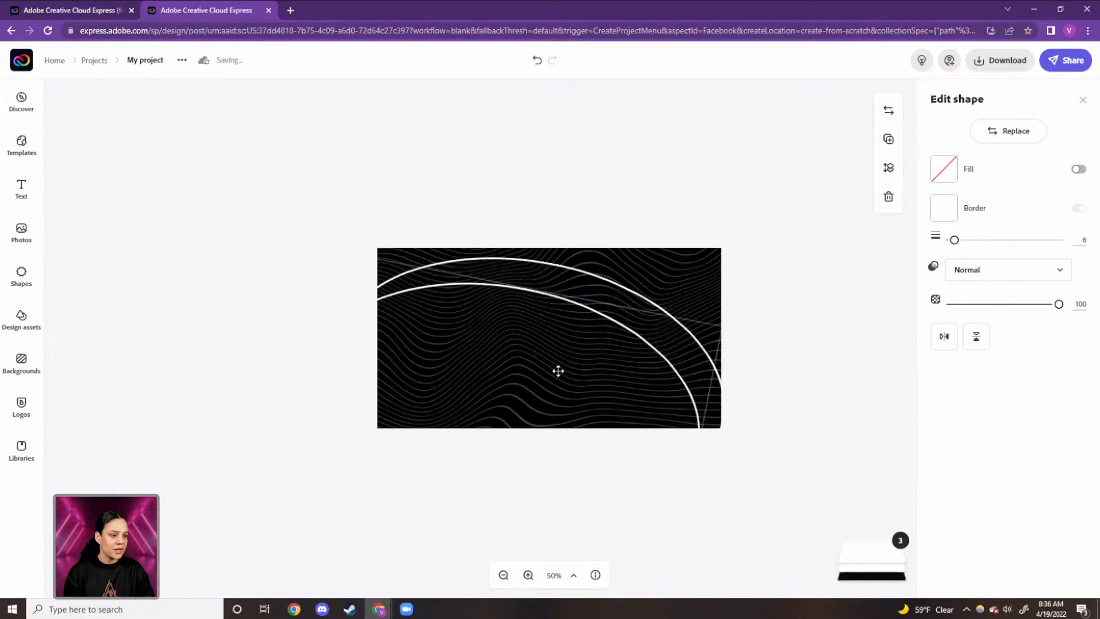
{"action": "left_click", "coordinate": [619, 282]}
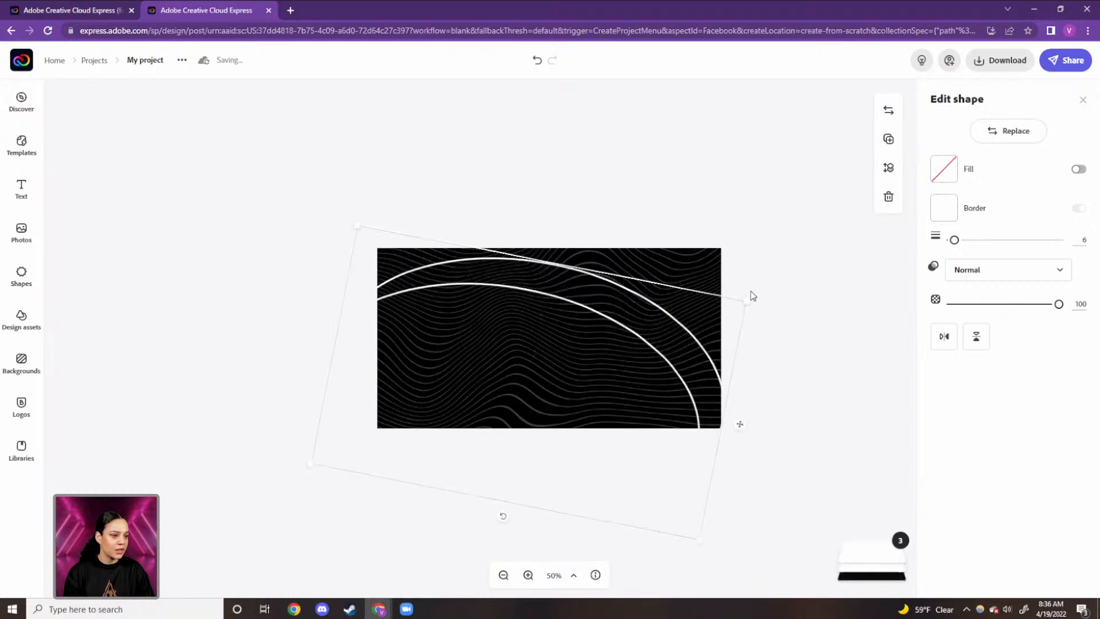
{"action": "left_click_drag", "start_coordinate": [748, 299], "coordinate": [757, 298]}
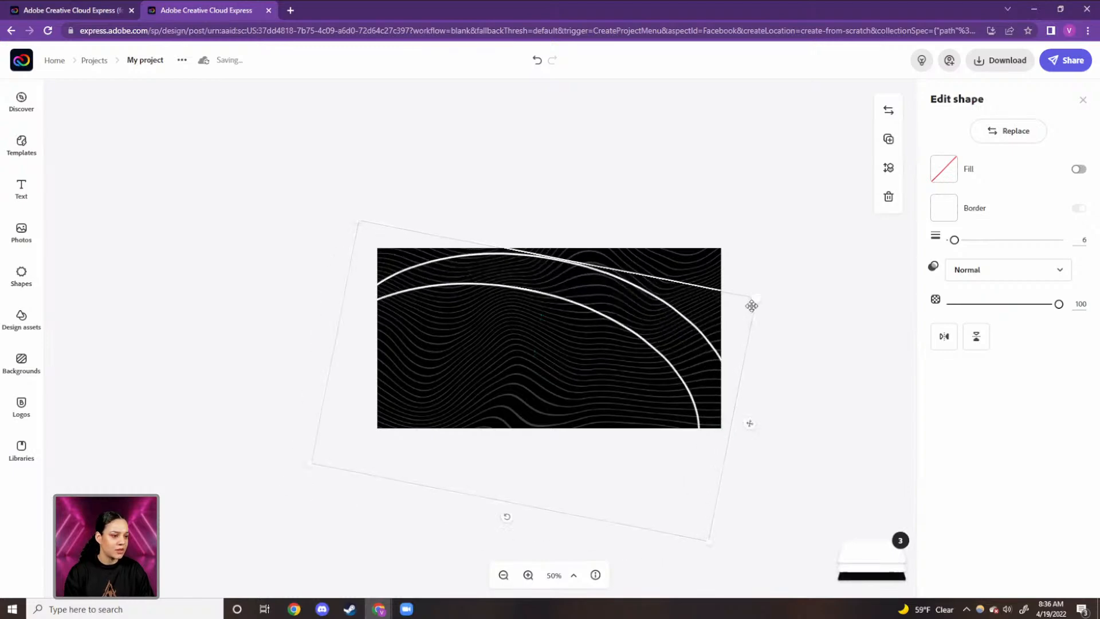
{"action": "left_click_drag", "start_coordinate": [511, 523], "coordinate": [518, 524]}
Step: Move the inner oval lower to widen the gap between the arcs and rotate it further clockwise
{"action": "left_click", "coordinate": [628, 394]}
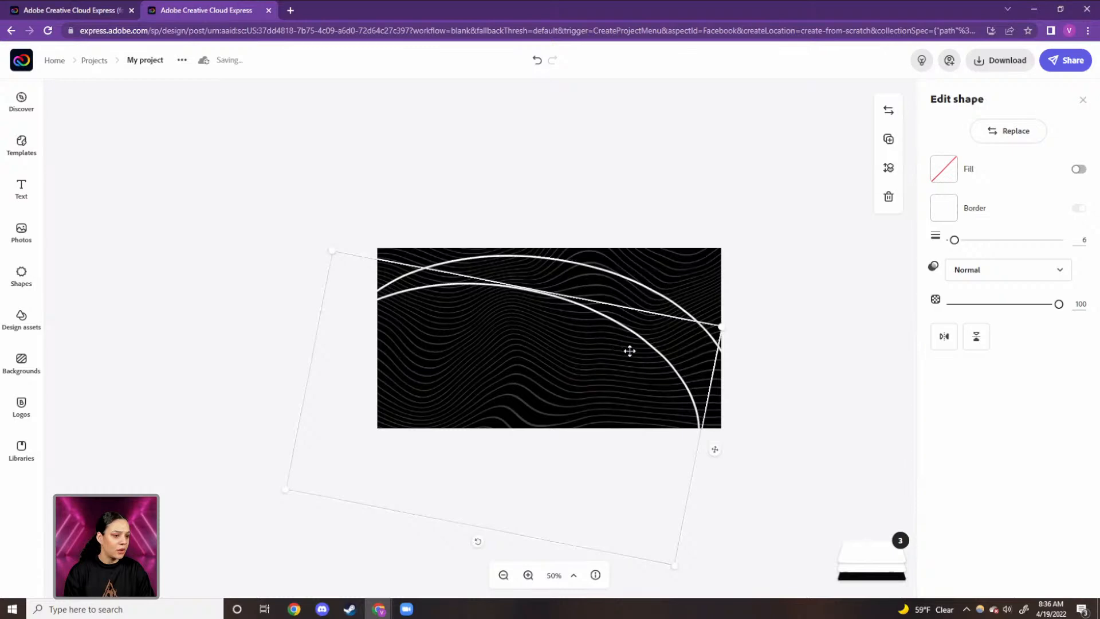
{"action": "left_click_drag", "start_coordinate": [638, 356], "coordinate": [632, 380]}
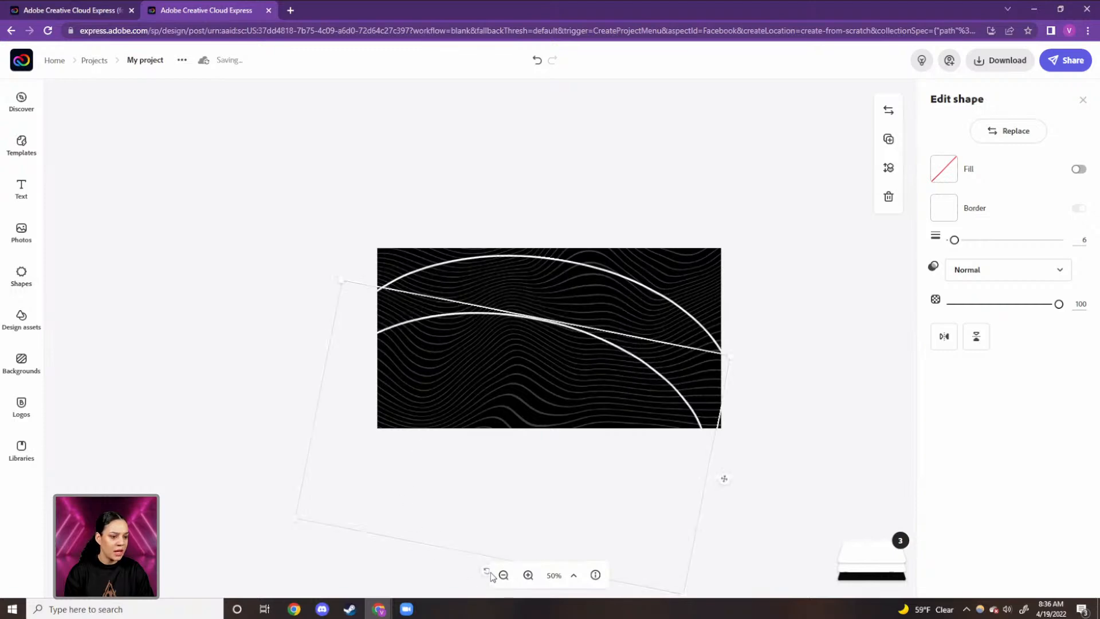
{"action": "left_click_drag", "start_coordinate": [486, 571], "coordinate": [471, 556]}
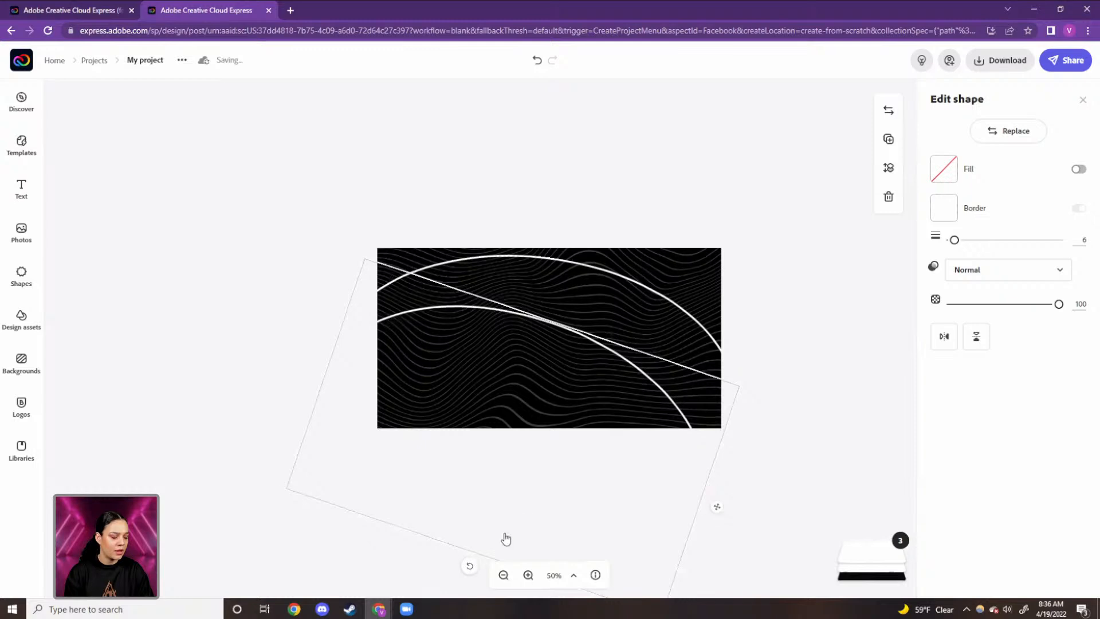
{"action": "left_click", "coordinate": [790, 336]}
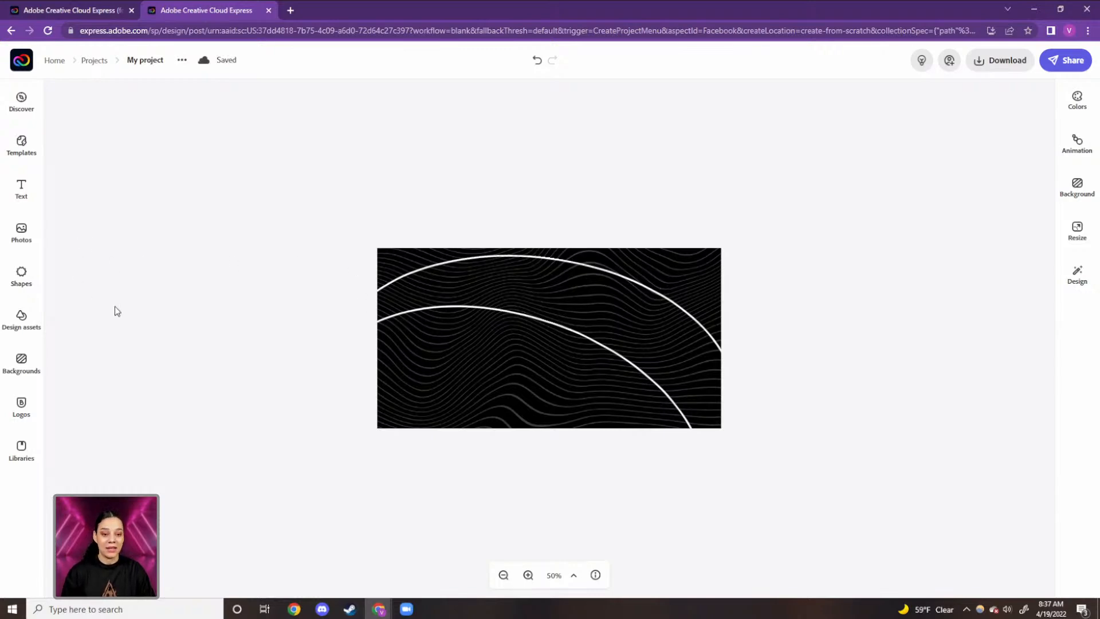
Step: Search the design assets for "PLANETS" and add the yellow, pink and purple planet with the white center
{"action": "left_click", "coordinate": [21, 316]}
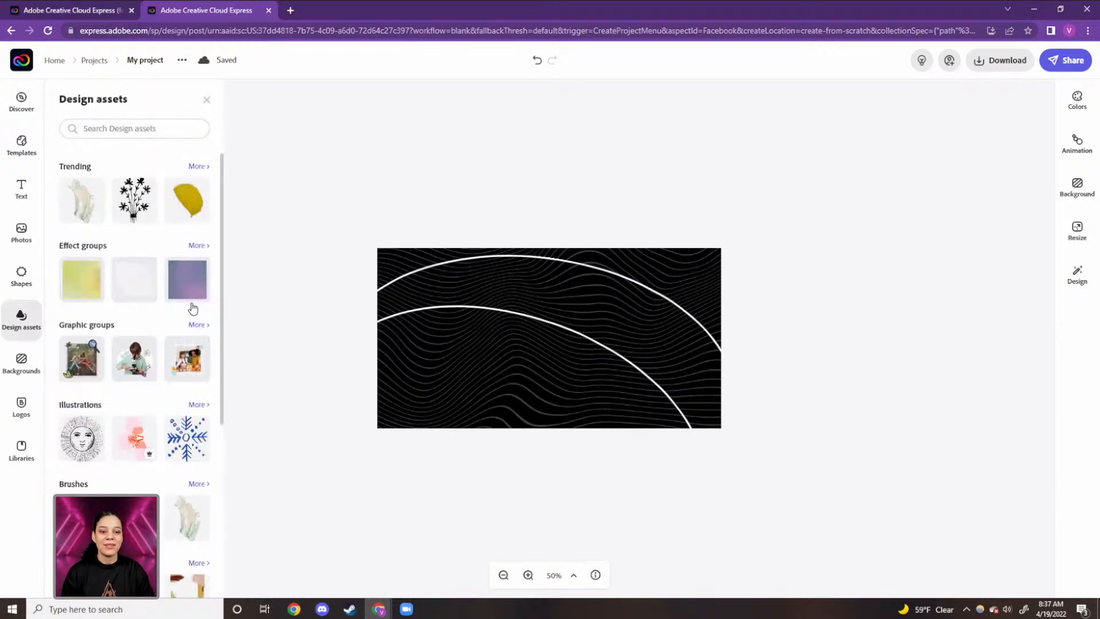
{"action": "scroll", "coordinate": [193, 309], "scroll_direction": "down", "scroll_amount": 5}
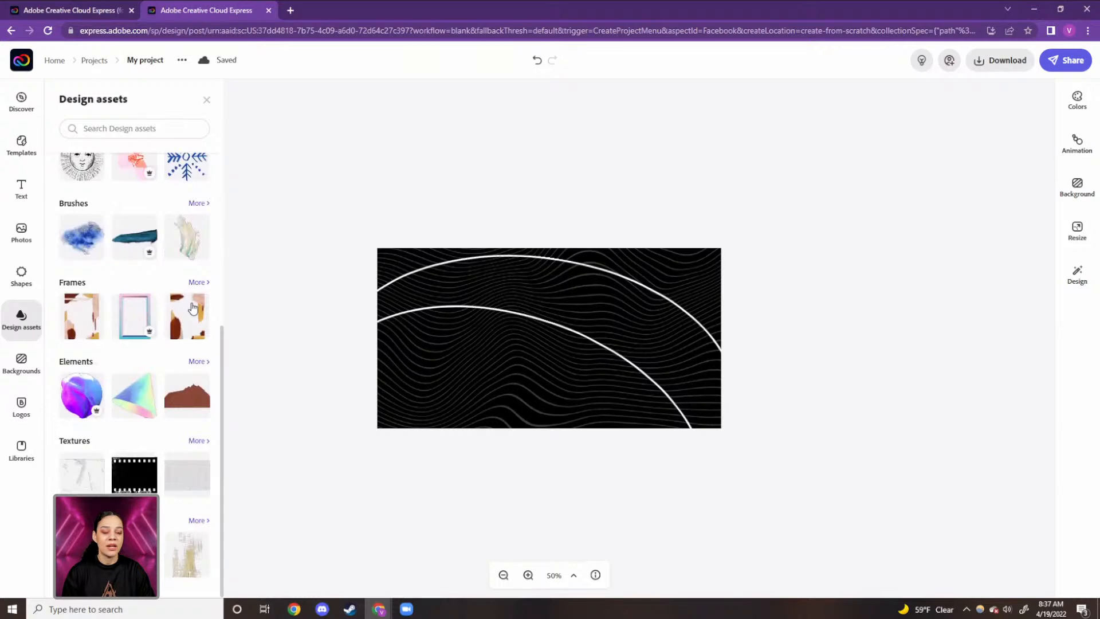
{"action": "scroll", "coordinate": [193, 309], "scroll_direction": "up", "scroll_amount": 5}
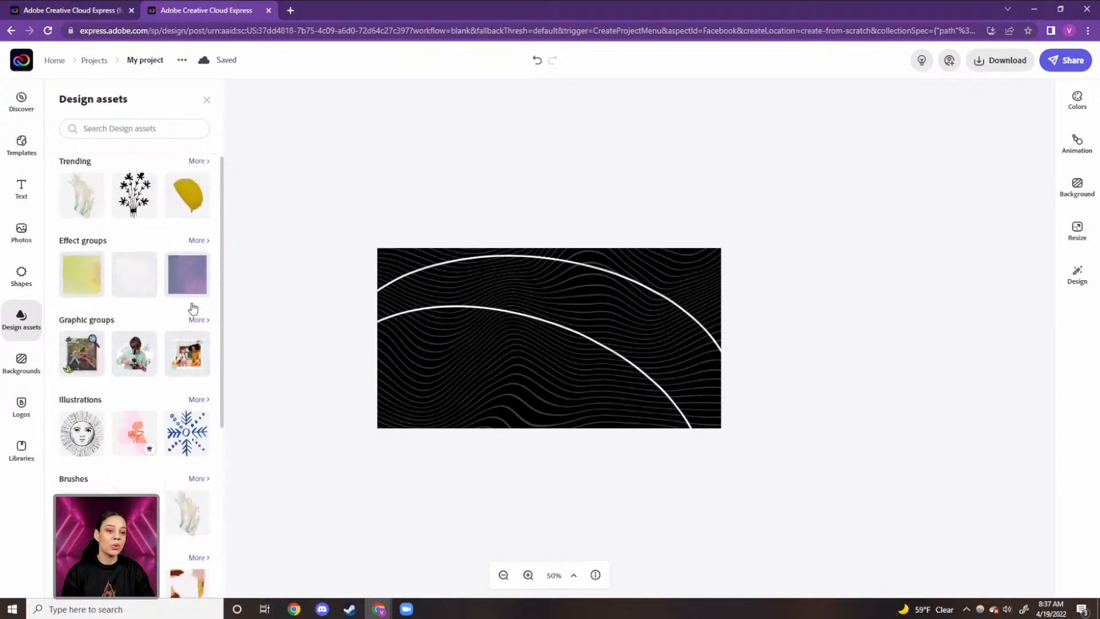
{"action": "left_click", "coordinate": [148, 130]}
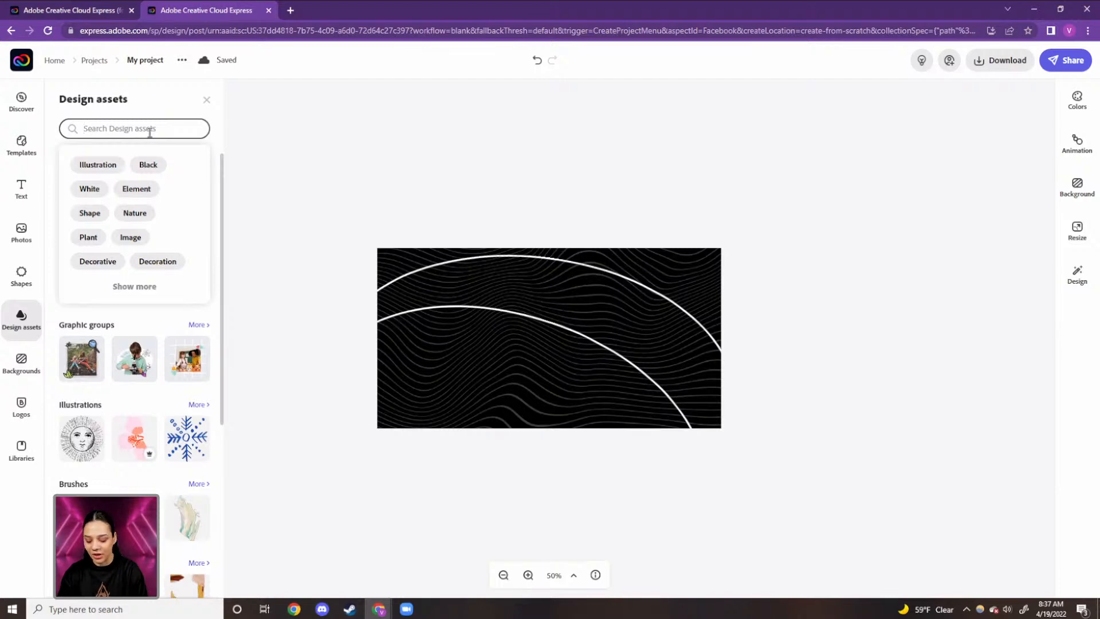
{"action": "type", "text": "PLANETS"}
{"action": "key", "text": "Return"}
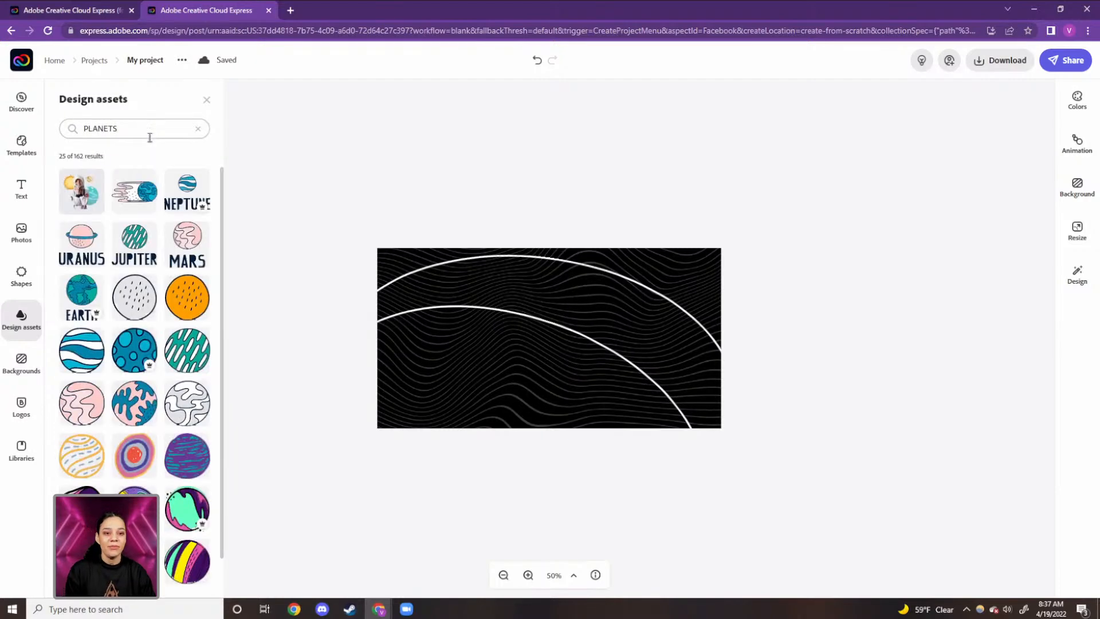
{"action": "scroll", "coordinate": [173, 296], "scroll_direction": "down", "scroll_amount": 5}
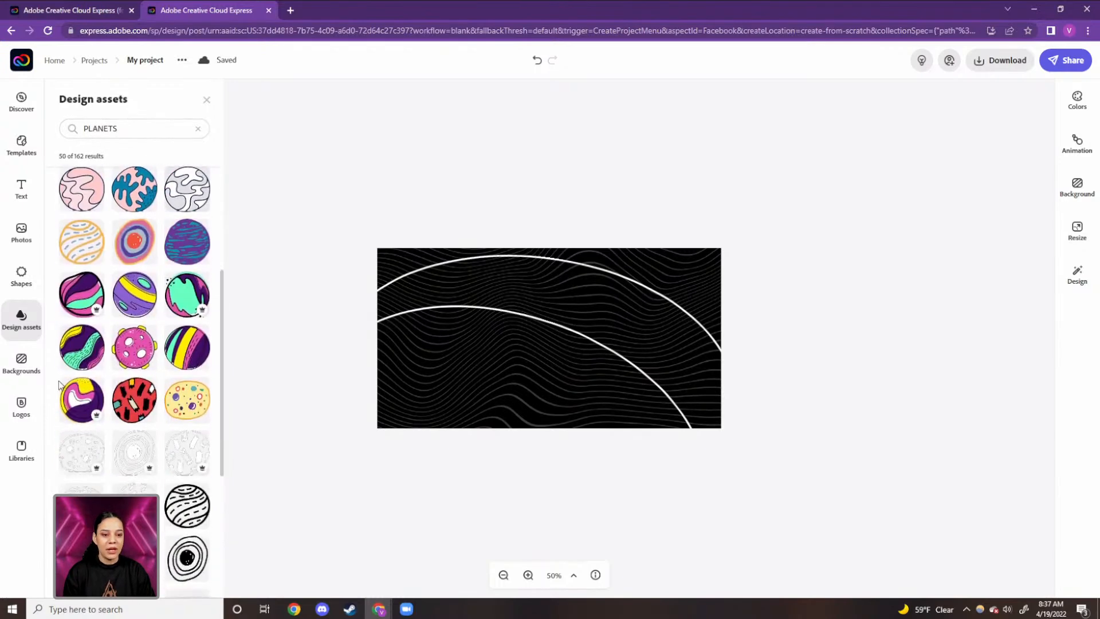
{"action": "left_click", "coordinate": [91, 405]}
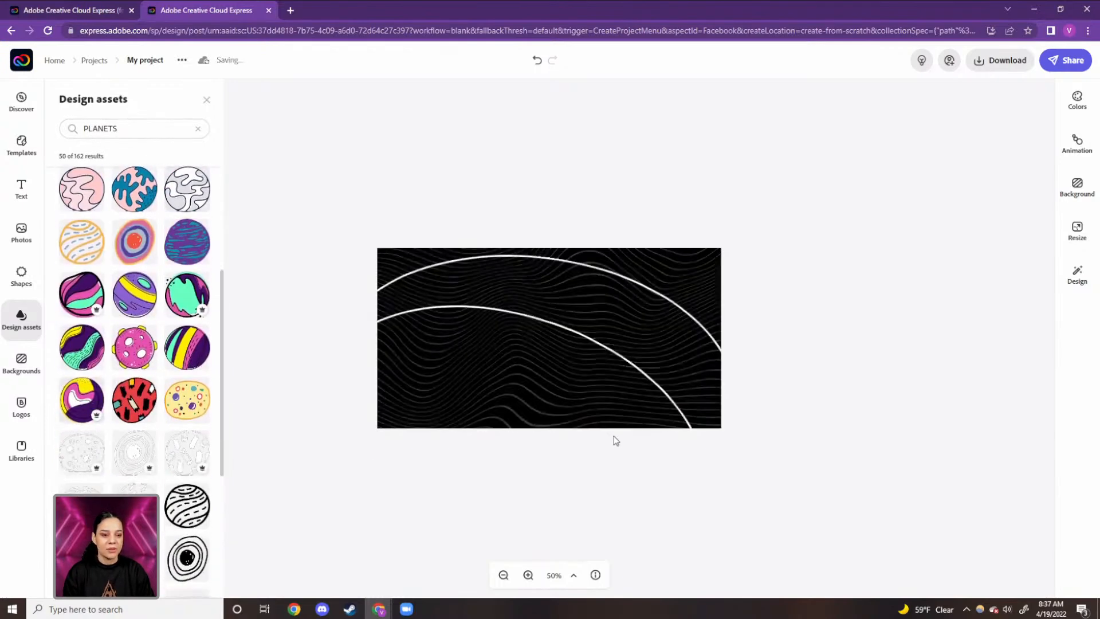
Step: Enlarge the yellow, pink and purple planet and place it in the design's lower-left corner, partly below the bottom edge
{"action": "left_click_drag", "start_coordinate": [601, 287], "coordinate": [720, 224]}
{"action": "left_click_drag", "start_coordinate": [515, 348], "coordinate": [485, 386]}
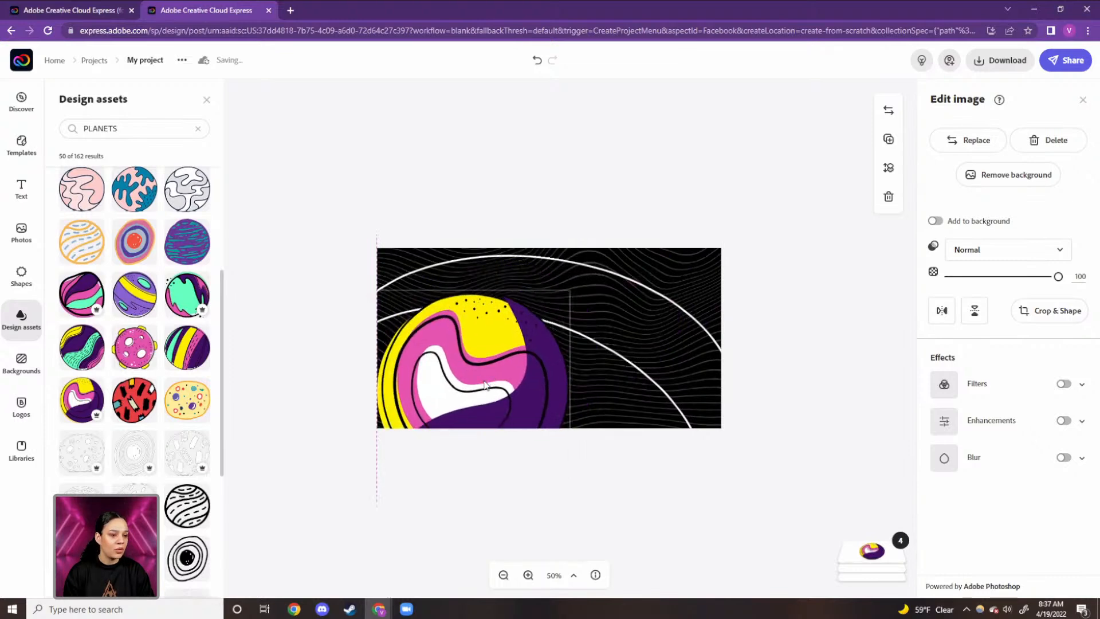
{"action": "left_click_drag", "start_coordinate": [570, 290], "coordinate": [573, 287]}
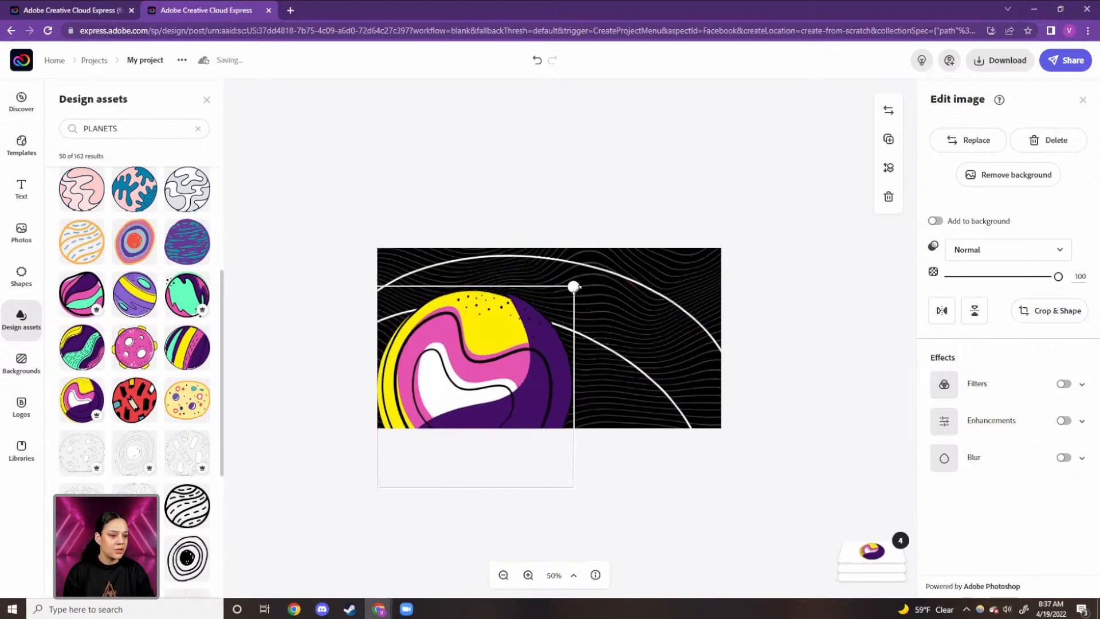
{"action": "left_click_drag", "start_coordinate": [517, 337], "coordinate": [518, 341]}
Step: Shift the inner oval slightly down and the large planet slightly down and left, partly off the design's edge
{"action": "left_click", "coordinate": [629, 359]}
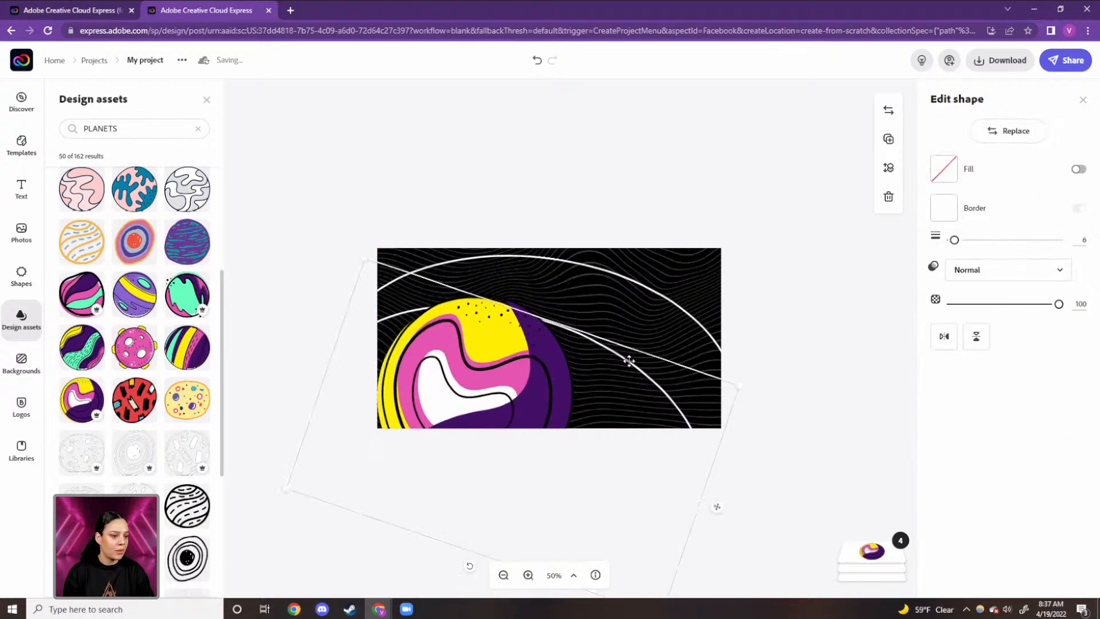
{"action": "left_click_drag", "start_coordinate": [629, 366], "coordinate": [629, 371]}
{"action": "left_click_drag", "start_coordinate": [530, 375], "coordinate": [518, 378]}
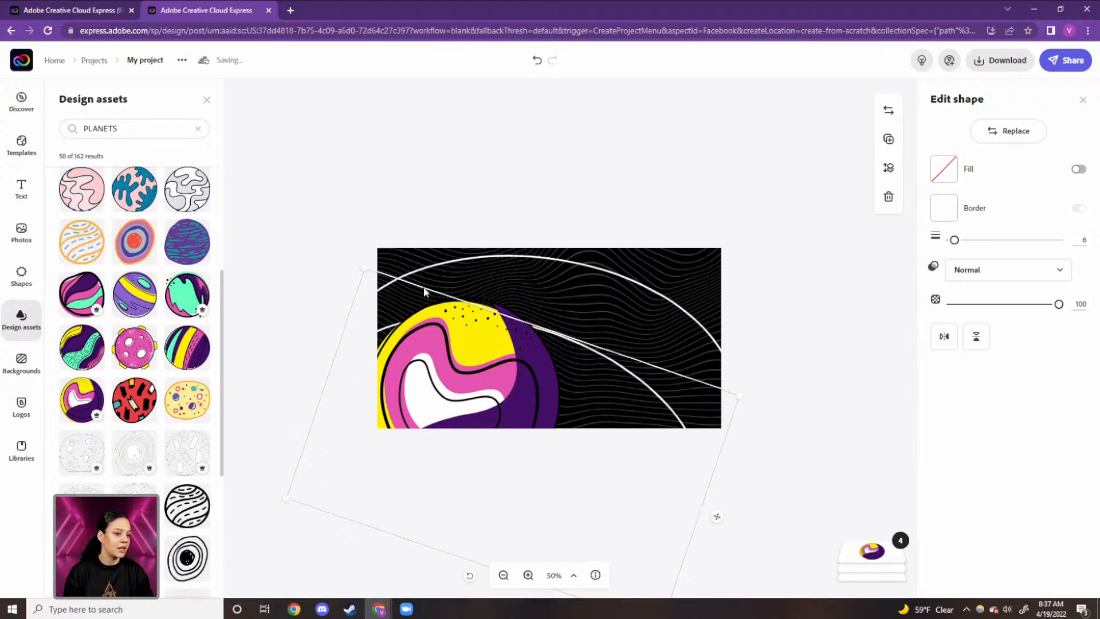
{"action": "left_click", "coordinate": [808, 263]}
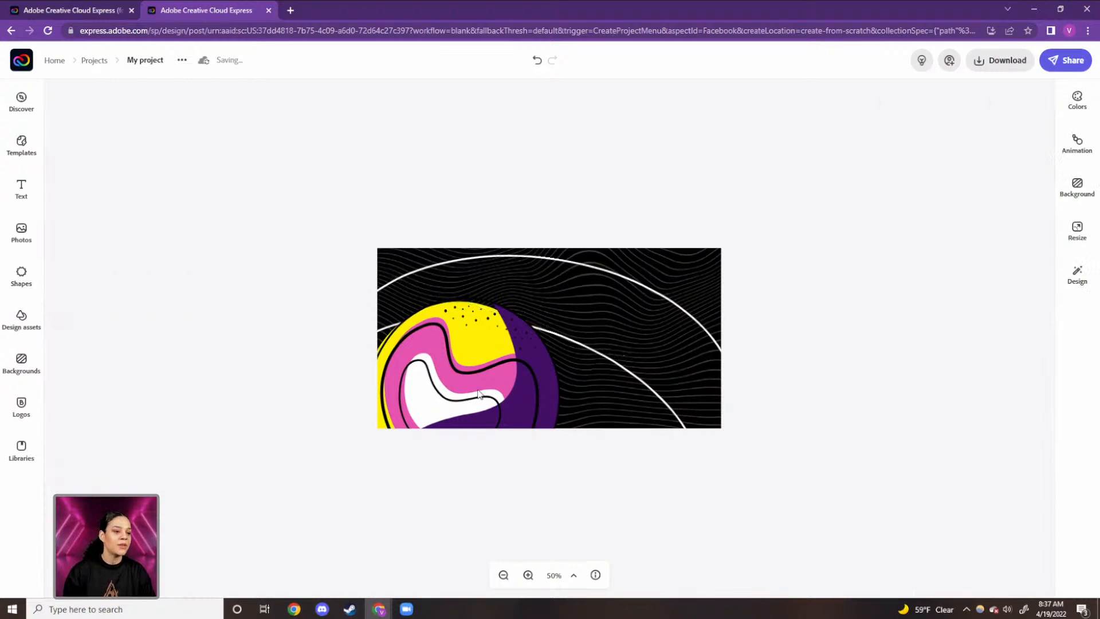
Step: Add four more planets: purple with a yellow band, melting green, diagonally striped, and wavy green, yellow and purple
{"action": "left_click", "coordinate": [21, 318]}
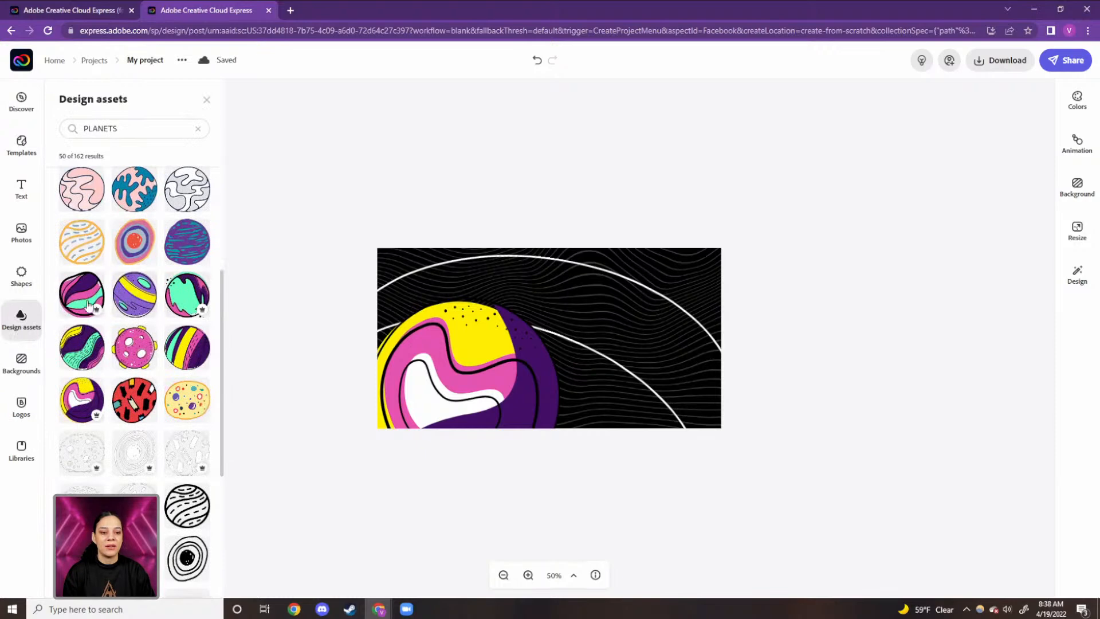
{"action": "left_click", "coordinate": [141, 295]}
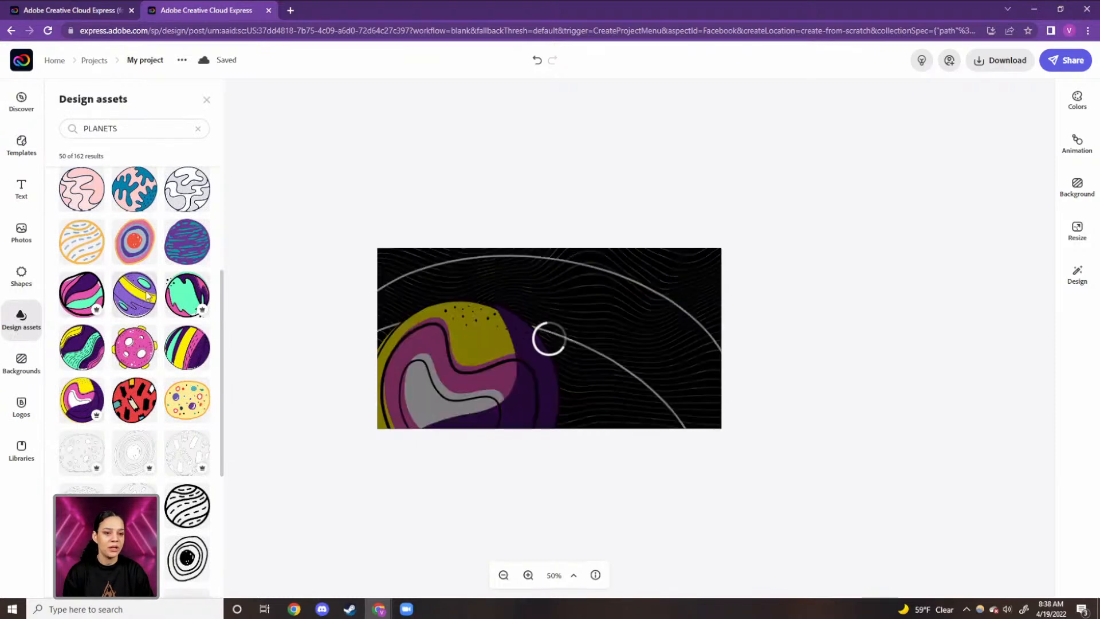
{"action": "left_click", "coordinate": [194, 298]}
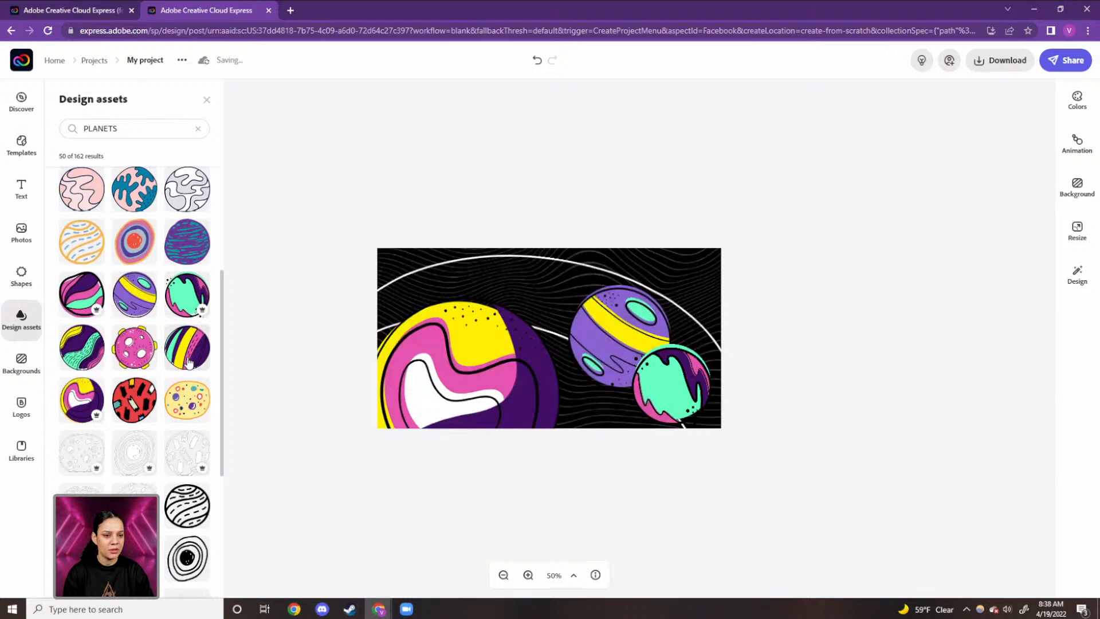
{"action": "left_click", "coordinate": [189, 361]}
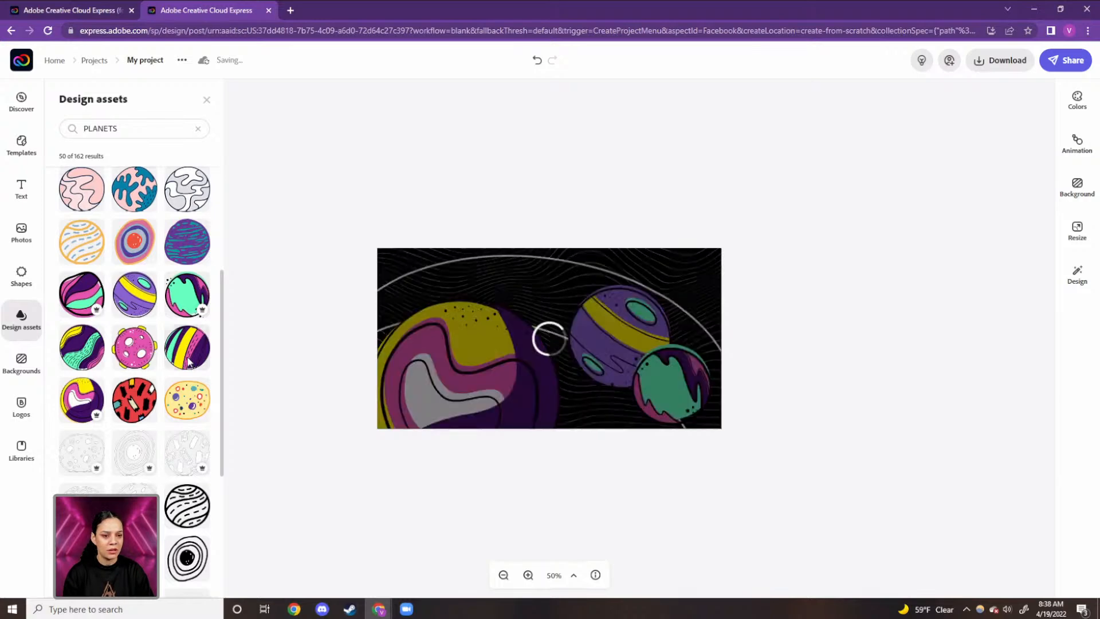
{"action": "left_click", "coordinate": [74, 350]}
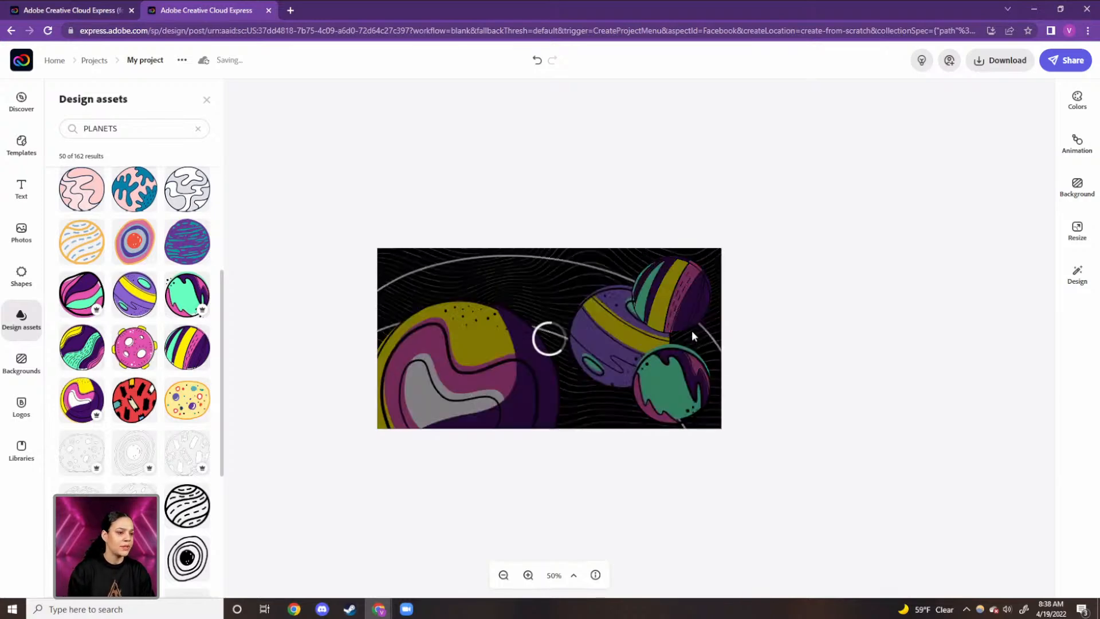
Step: Shrink the wavy green, yellow and purple planet and place it on the outer arc near the design's upper-left corner
{"action": "left_click", "coordinate": [579, 289]}
{"action": "left_click_drag", "start_coordinate": [590, 264], "coordinate": [550, 318]}
{"action": "left_click_drag", "start_coordinate": [548, 324], "coordinate": [414, 280]}
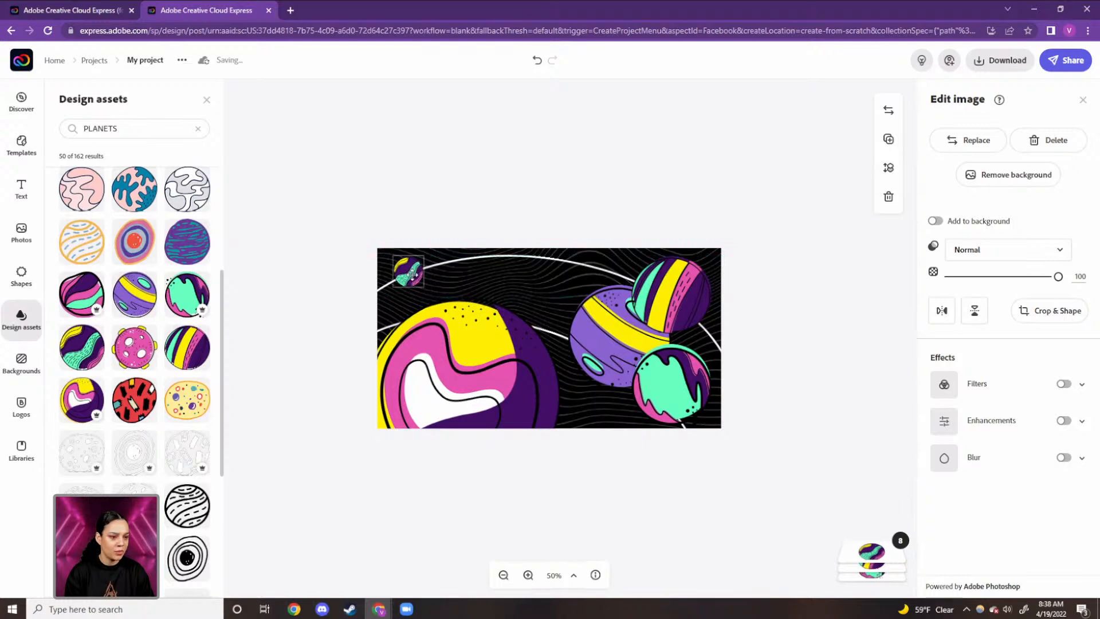
Step: Shrink the diagonally striped planet and position it near the design's upper-right corner
{"action": "left_click", "coordinate": [691, 292]}
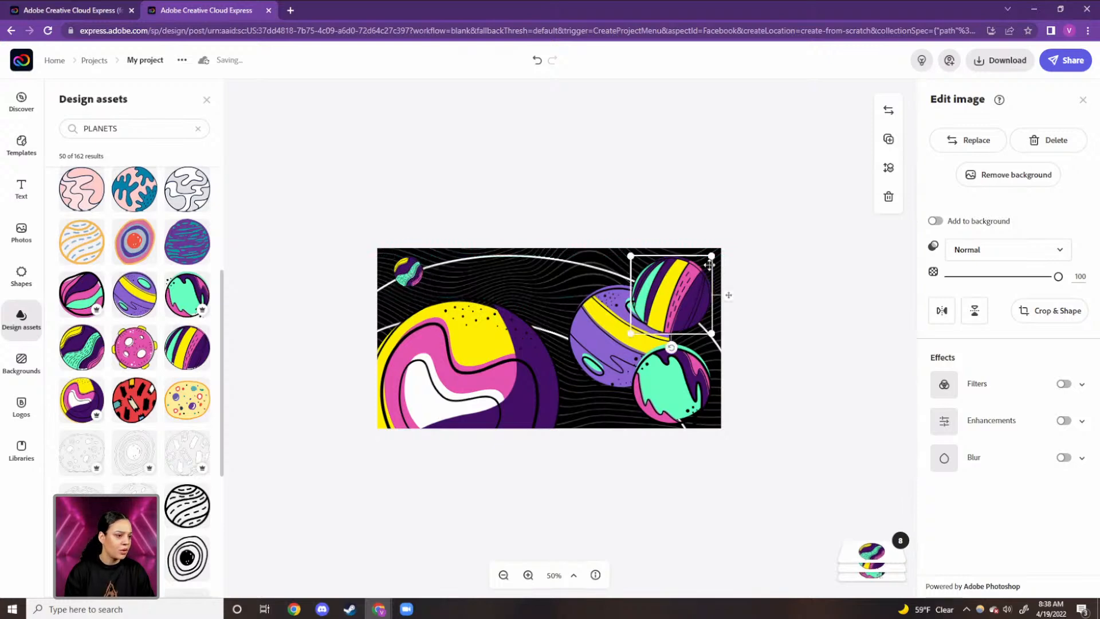
{"action": "left_click_drag", "start_coordinate": [711, 256], "coordinate": [693, 290]}
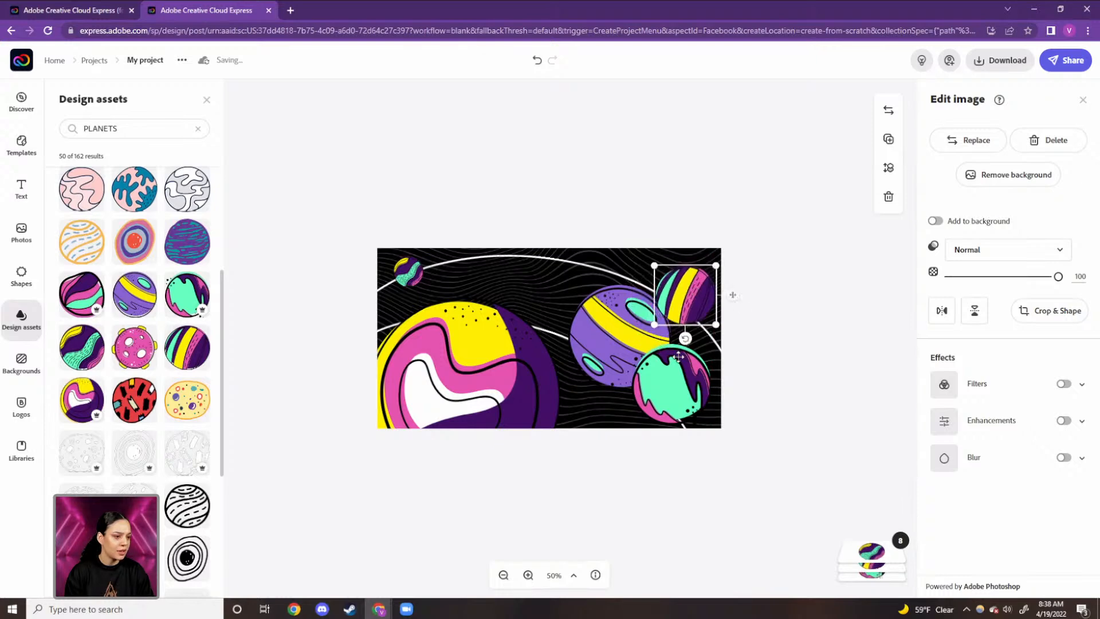
Step: Shrink the melting green planet onto the outer arc at the design's top centre, and shrink the purple planet onto the inner arc
{"action": "left_click", "coordinate": [679, 380]}
{"action": "left_click_drag", "start_coordinate": [678, 380], "coordinate": [571, 257]}
{"action": "left_click_drag", "start_coordinate": [598, 306], "coordinate": [553, 279]}
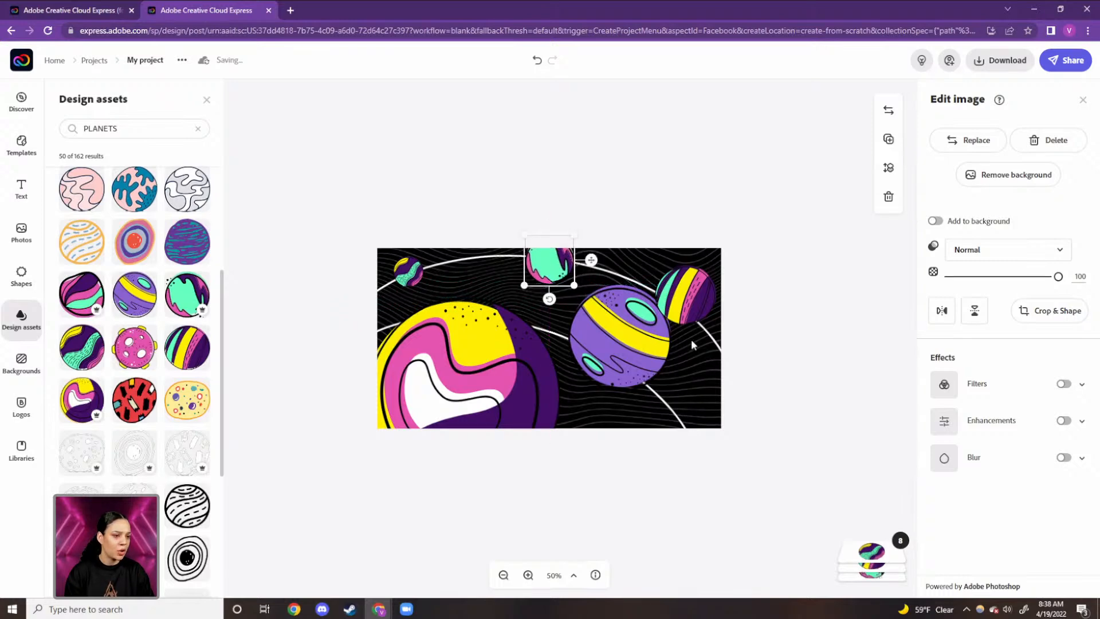
{"action": "left_click", "coordinate": [619, 343]}
{"action": "left_click_drag", "start_coordinate": [652, 306], "coordinate": [636, 374]}
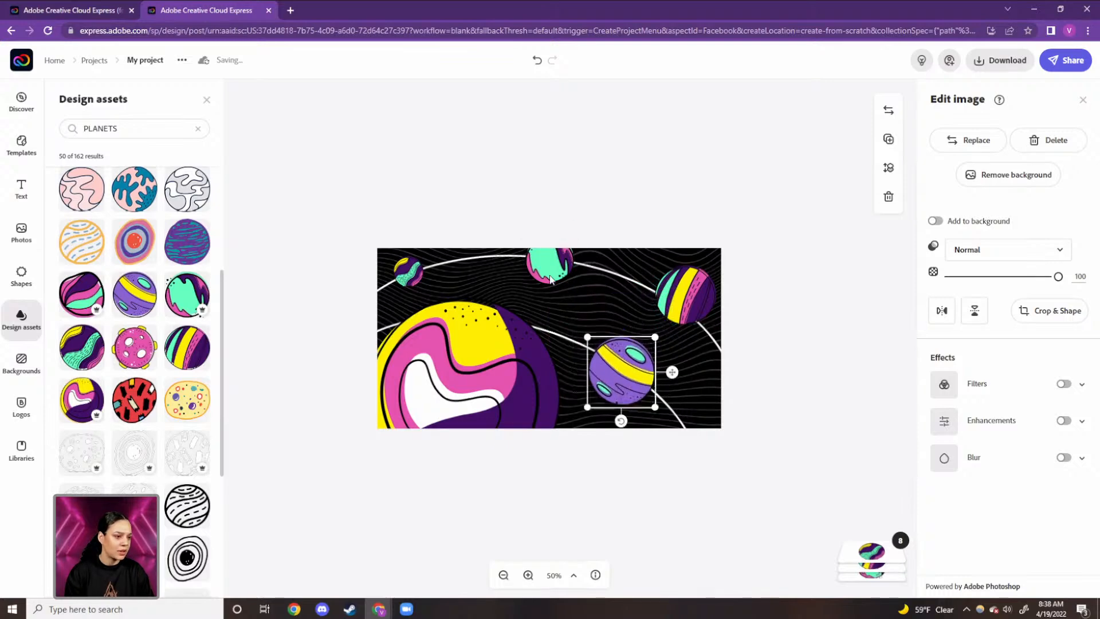
Step: Shrink the melting green planet further at the design's top centre and shift the diagonally striped planet slightly left and down
{"action": "left_click", "coordinate": [550, 272]}
{"action": "left_click_drag", "start_coordinate": [524, 284], "coordinate": [546, 275]}
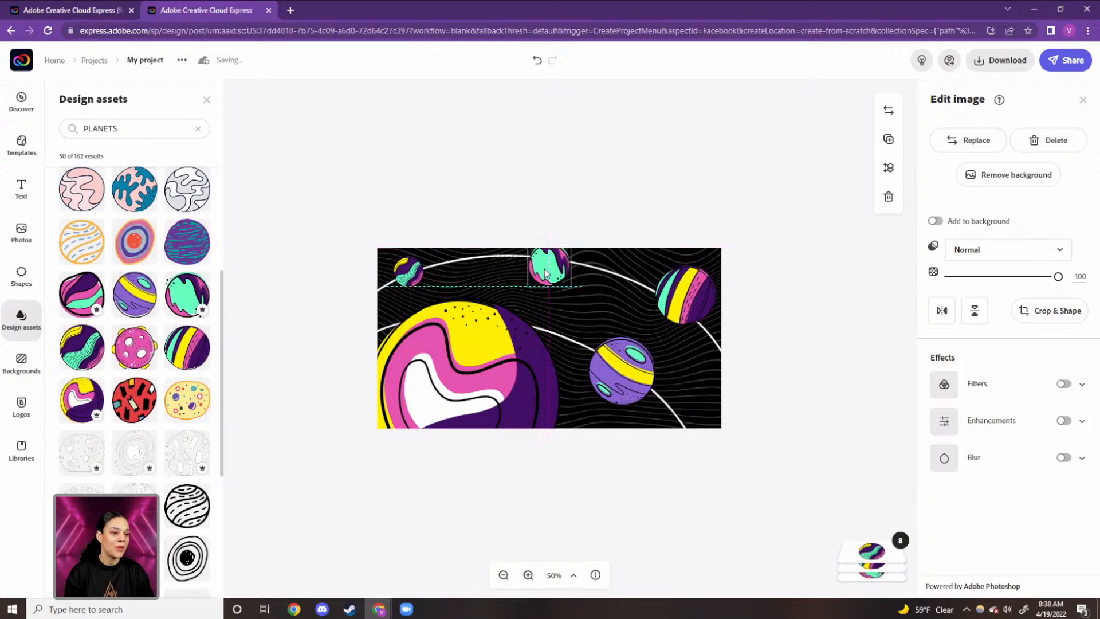
{"action": "left_click_drag", "start_coordinate": [545, 275], "coordinate": [546, 276]}
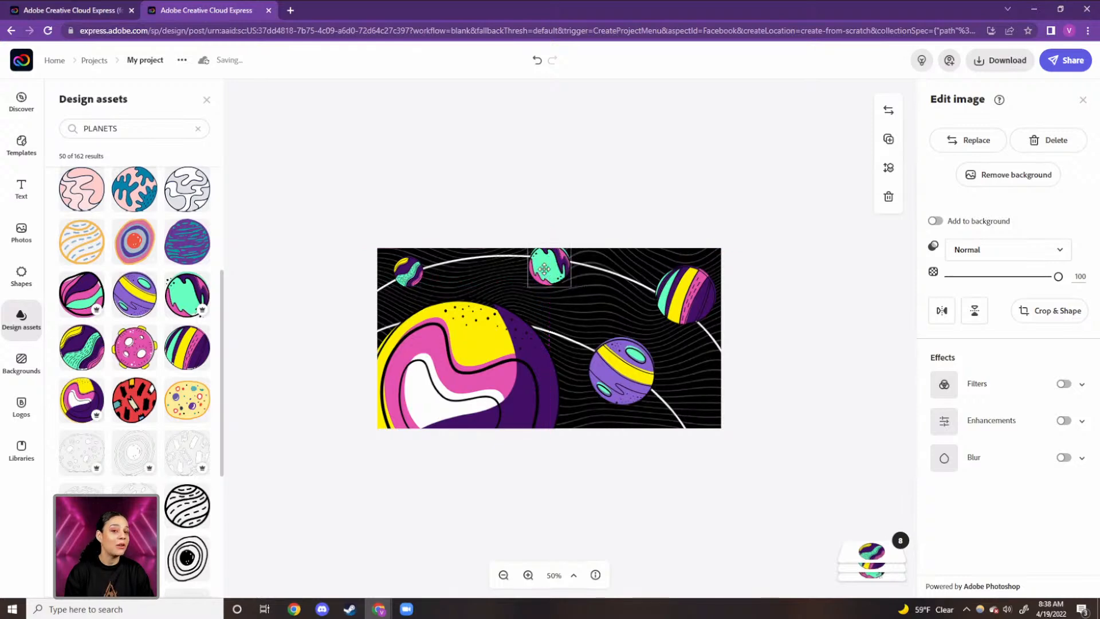
{"action": "left_click", "coordinate": [685, 298]}
{"action": "left_click_drag", "start_coordinate": [682, 309], "coordinate": [669, 303]}
{"action": "left_click", "coordinate": [547, 269]}
{"action": "left_click_drag", "start_coordinate": [569, 286], "coordinate": [565, 279]}
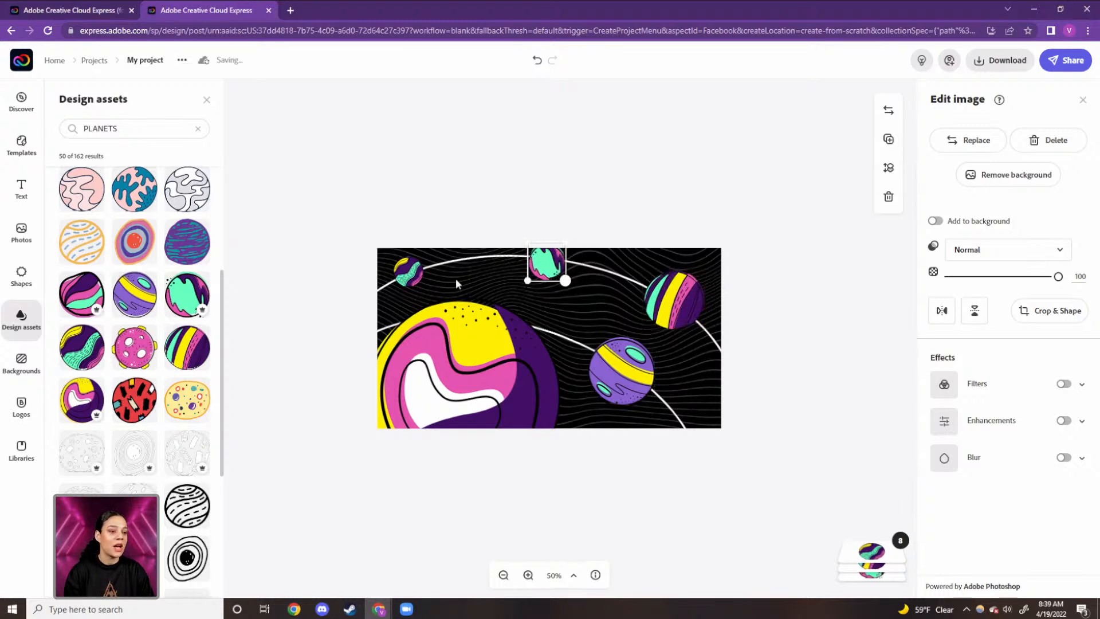
Step: Shrink the small wavy planet on the outer arc a little more and nudge the striped and purple planets slightly left
{"action": "left_click", "coordinate": [408, 271]}
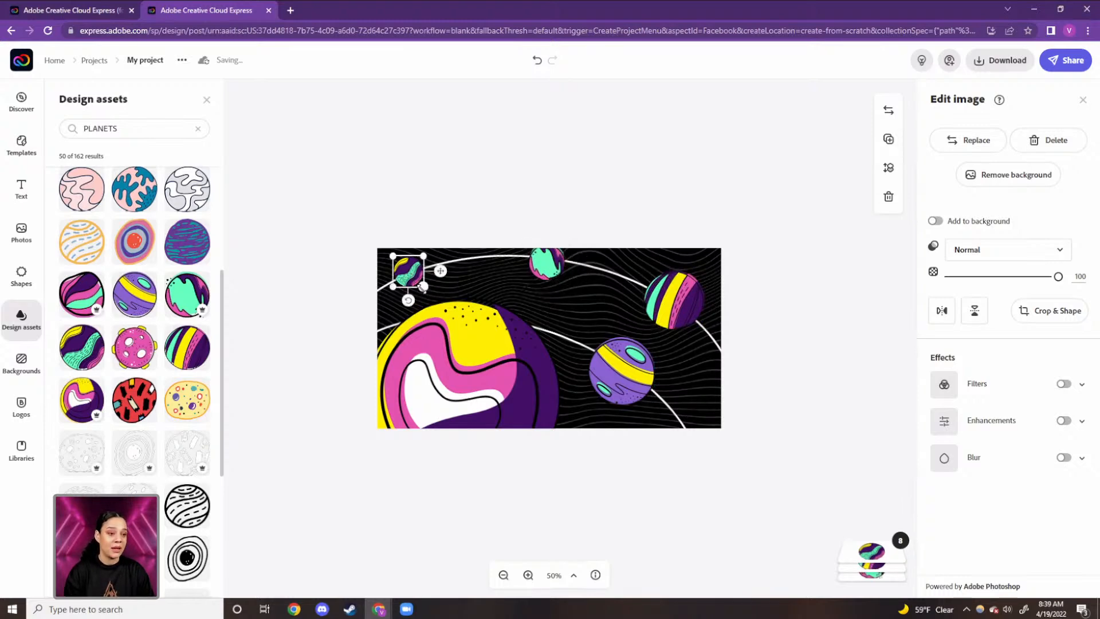
{"action": "mouse_move", "coordinate": [423, 286]}
{"action": "left_mouse_down"}
{"action": "mouse_move", "coordinate": [408, 281]}
{"action": "mouse_move", "coordinate": [417, 279]}
{"action": "left_mouse_up"}
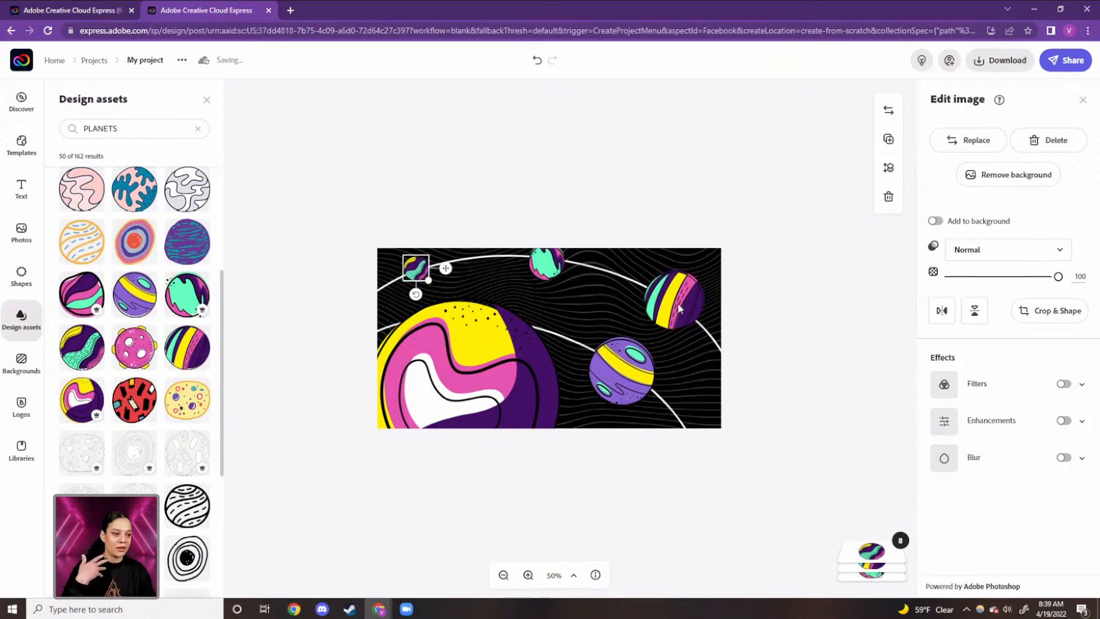
{"action": "mouse_move", "coordinate": [693, 314]}
{"action": "left_mouse_down"}
{"action": "mouse_move", "coordinate": [704, 332]}
{"action": "mouse_move", "coordinate": [687, 311]}
{"action": "left_mouse_up"}
{"action": "left_click", "coordinate": [621, 361]}
{"action": "left_click_drag", "start_coordinate": [621, 362], "coordinate": [614, 367]}
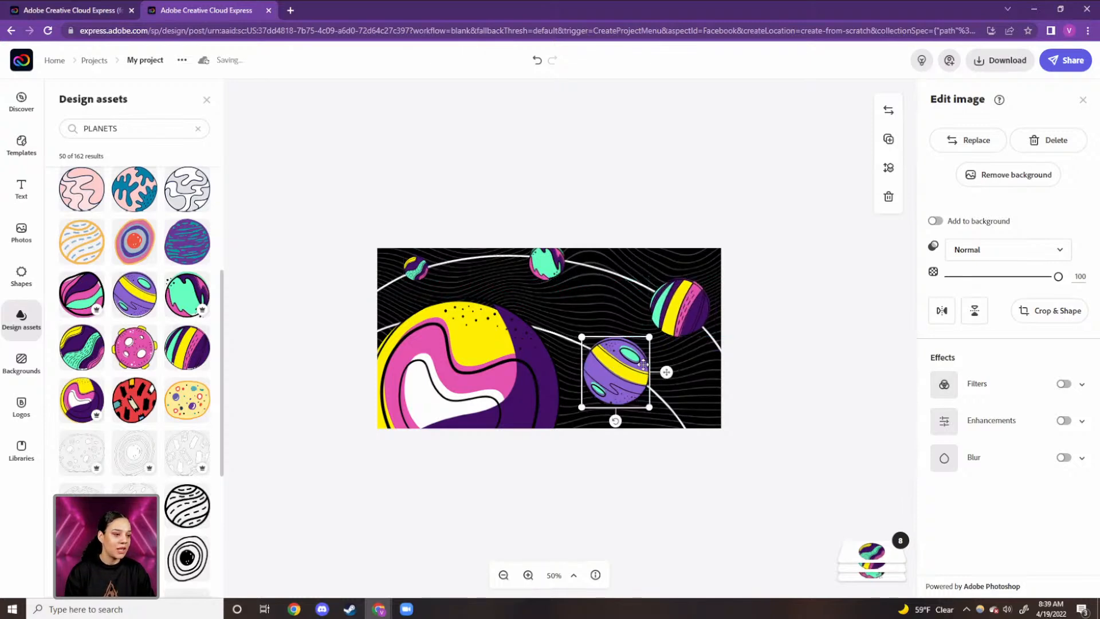
{"action": "left_click_drag", "start_coordinate": [684, 306], "coordinate": [671, 294]}
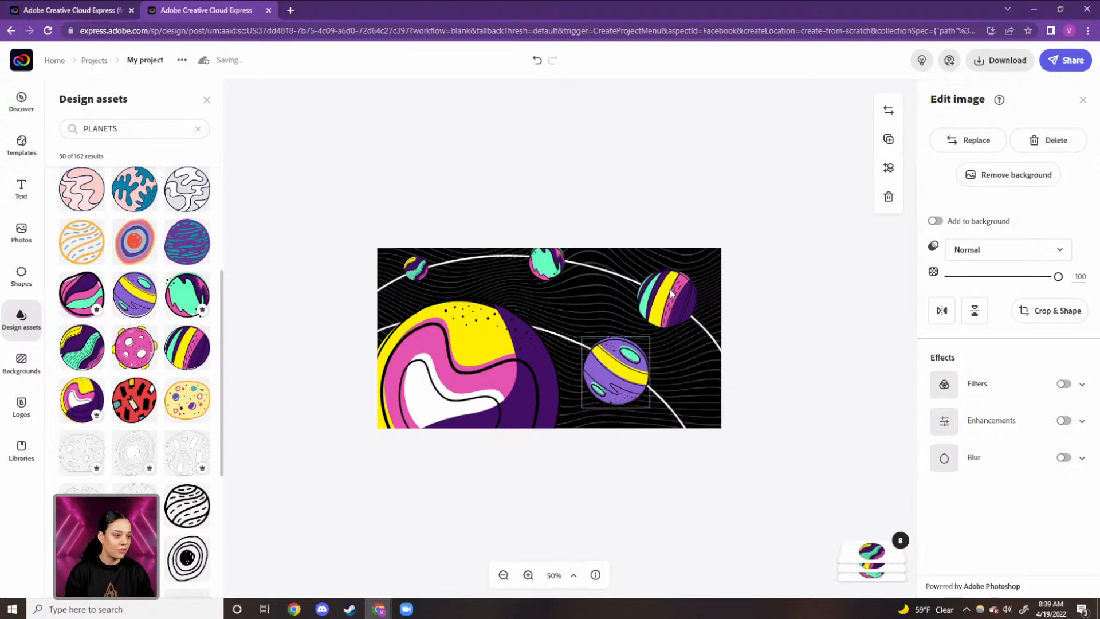
Step: Enlarge the purple planet with the yellow band slightly and reposition it on the inner arc
{"action": "left_click", "coordinate": [632, 362]}
{"action": "left_click_drag", "start_coordinate": [654, 410], "coordinate": [659, 417]}
{"action": "left_click_drag", "start_coordinate": [624, 379], "coordinate": [623, 365]}
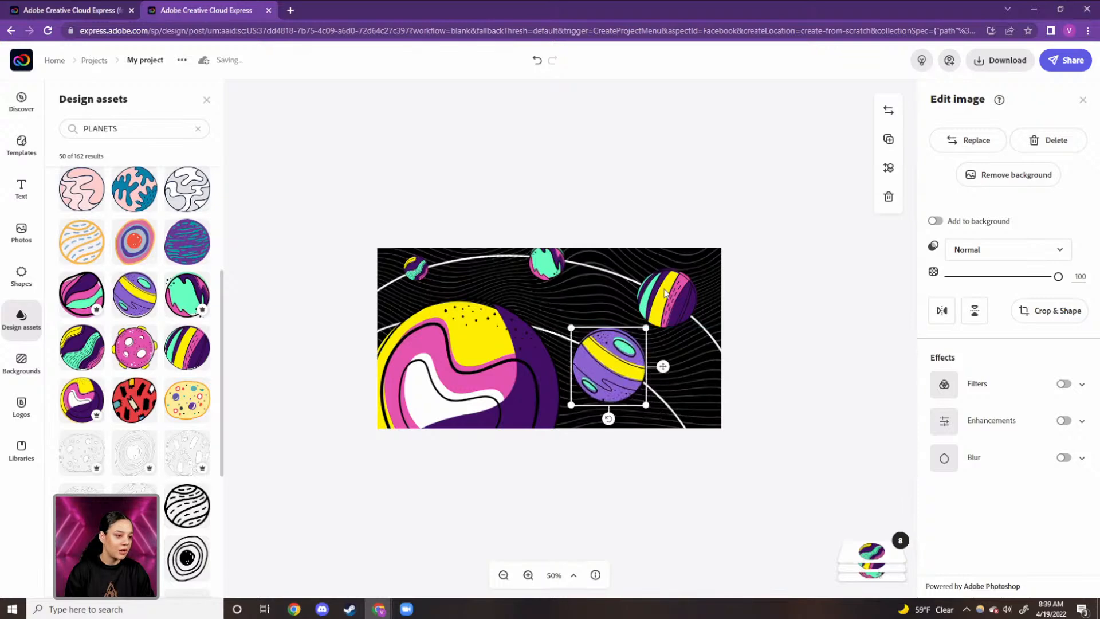
Step: Enlarge the outer oval slightly and place the diagonally striped planet on its arc, touching the design's right edge
{"action": "left_click_drag", "start_coordinate": [670, 301], "coordinate": [704, 330]}
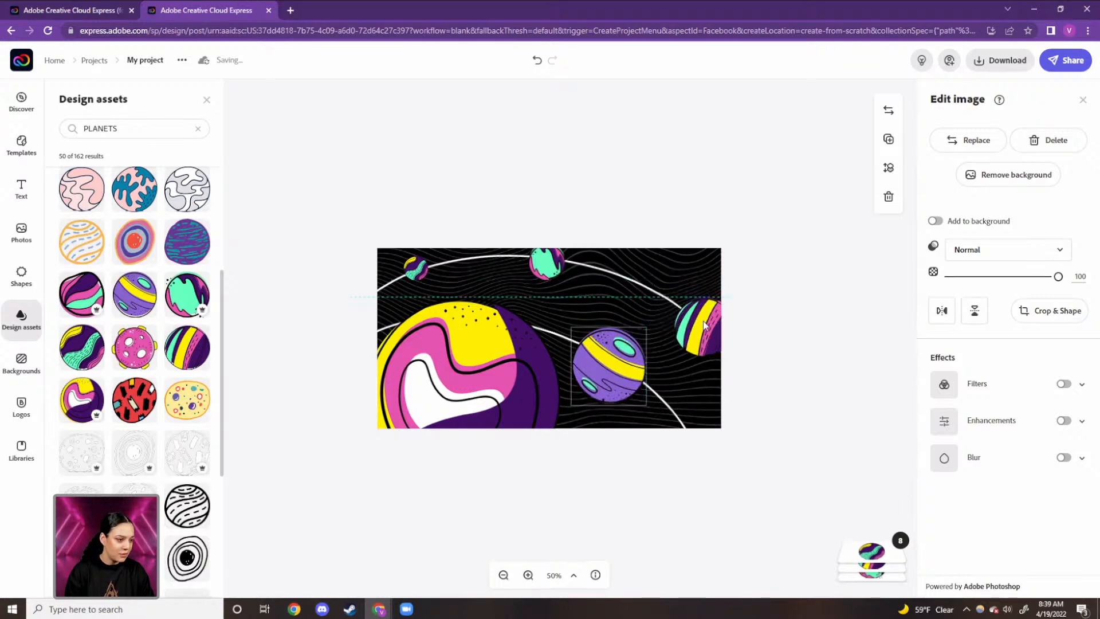
{"action": "left_click", "coordinate": [660, 290]}
{"action": "left_click_drag", "start_coordinate": [660, 291], "coordinate": [660, 284]}
{"action": "left_click_drag", "start_coordinate": [752, 279], "coordinate": [779, 279]}
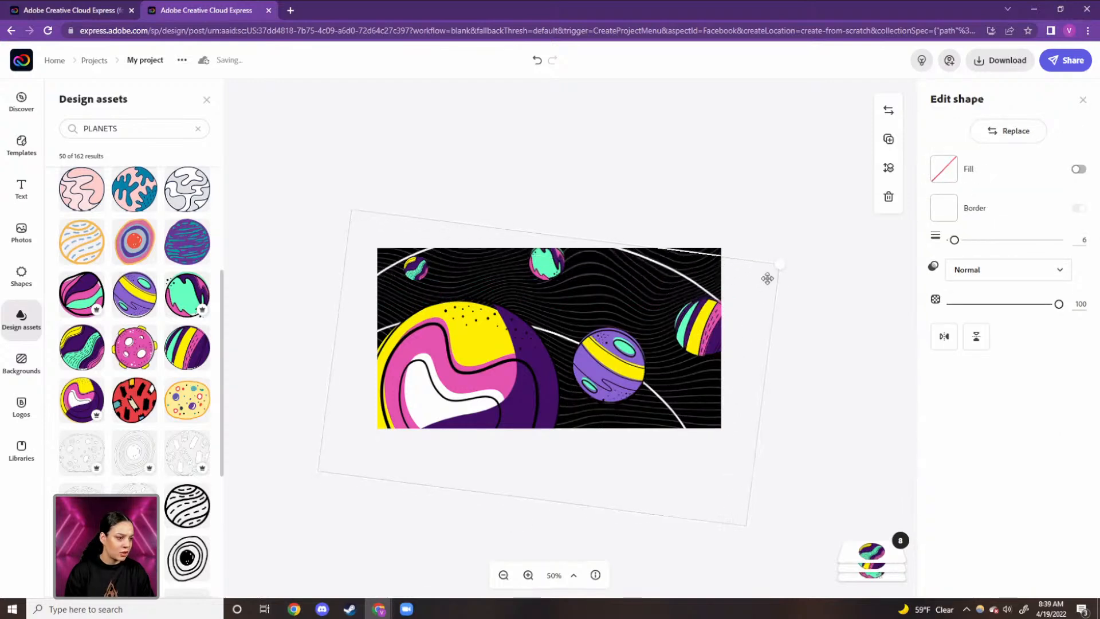
{"action": "left_click_drag", "start_coordinate": [676, 286], "coordinate": [696, 302]}
{"action": "left_click", "coordinate": [704, 319]}
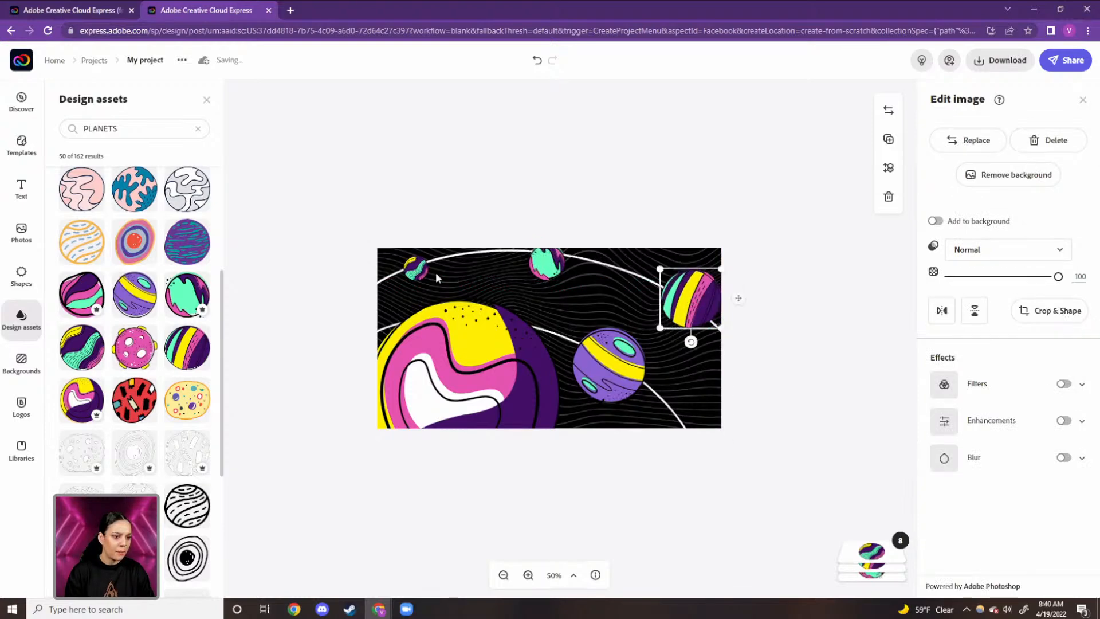
Step: Nudge the small wavy planet and the purple planet slightly left along their arcs, and clear the selection
{"action": "left_click_drag", "start_coordinate": [416, 269], "coordinate": [411, 270]}
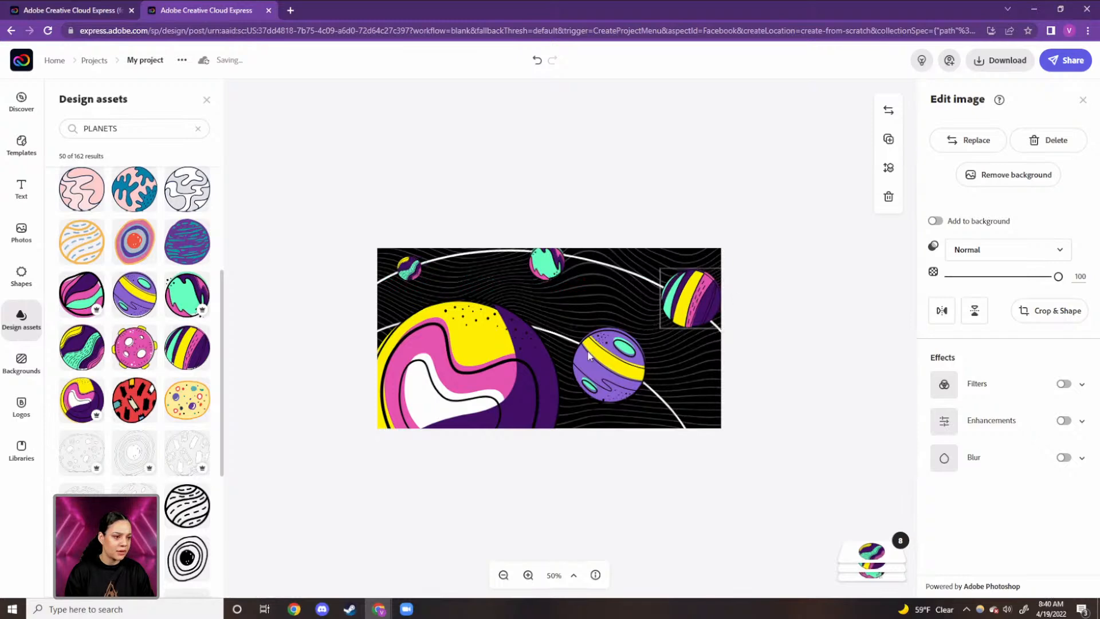
{"action": "left_click_drag", "start_coordinate": [624, 378], "coordinate": [613, 366]}
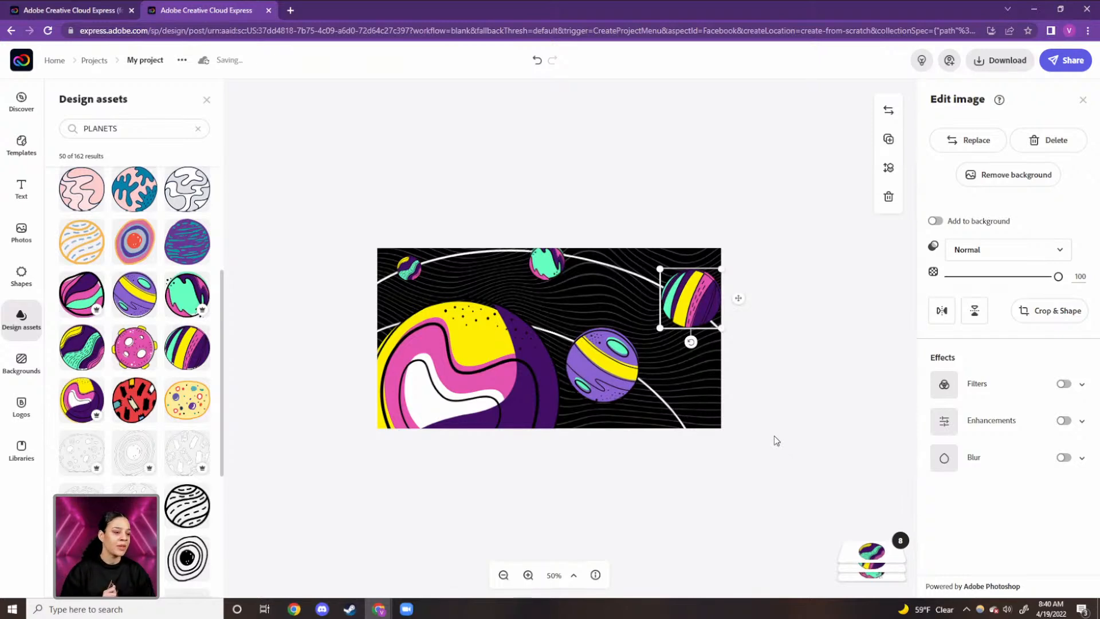
{"action": "left_click", "coordinate": [811, 377]}
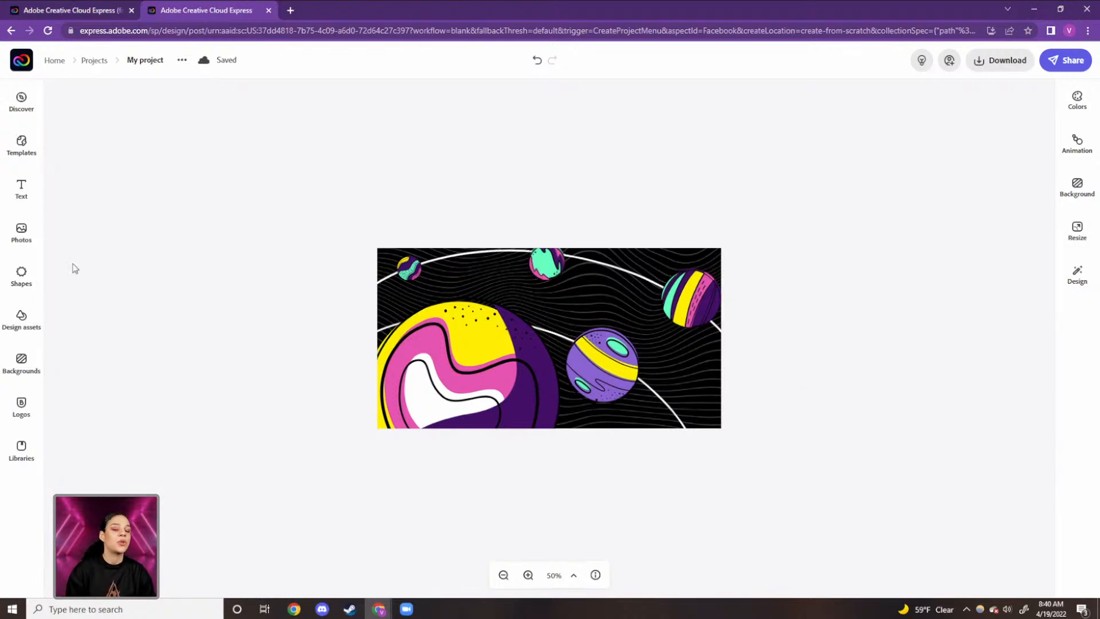
Step: Look through the preset text designs, from Social and Logos down to Sales and Events
{"action": "left_click", "coordinate": [22, 188]}
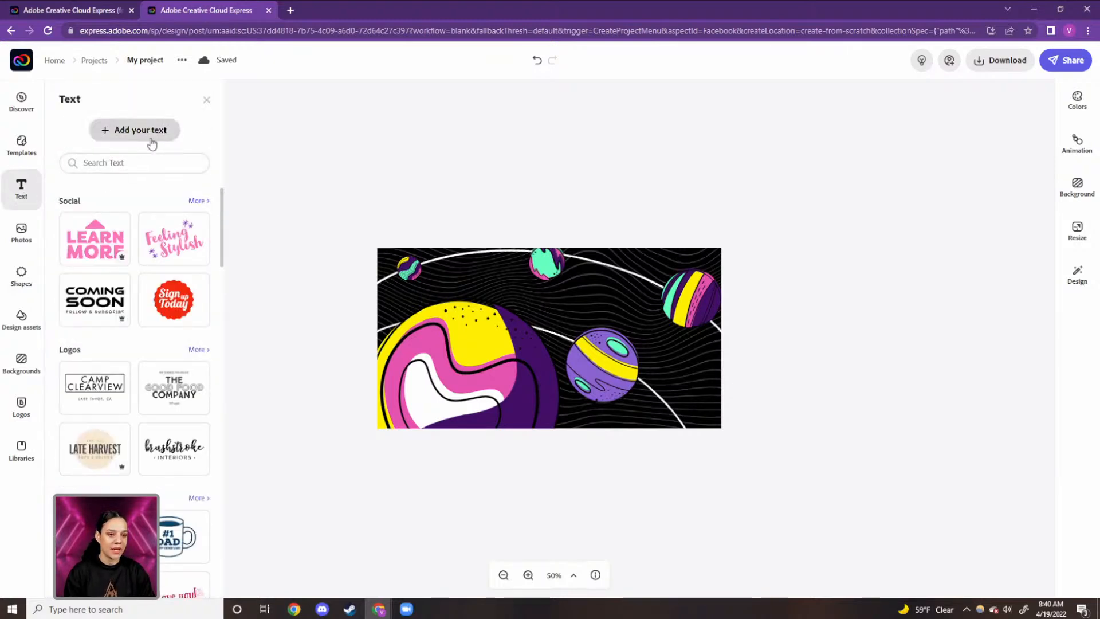
{"action": "scroll", "coordinate": [153, 263], "scroll_direction": "down", "scroll_amount": 1}
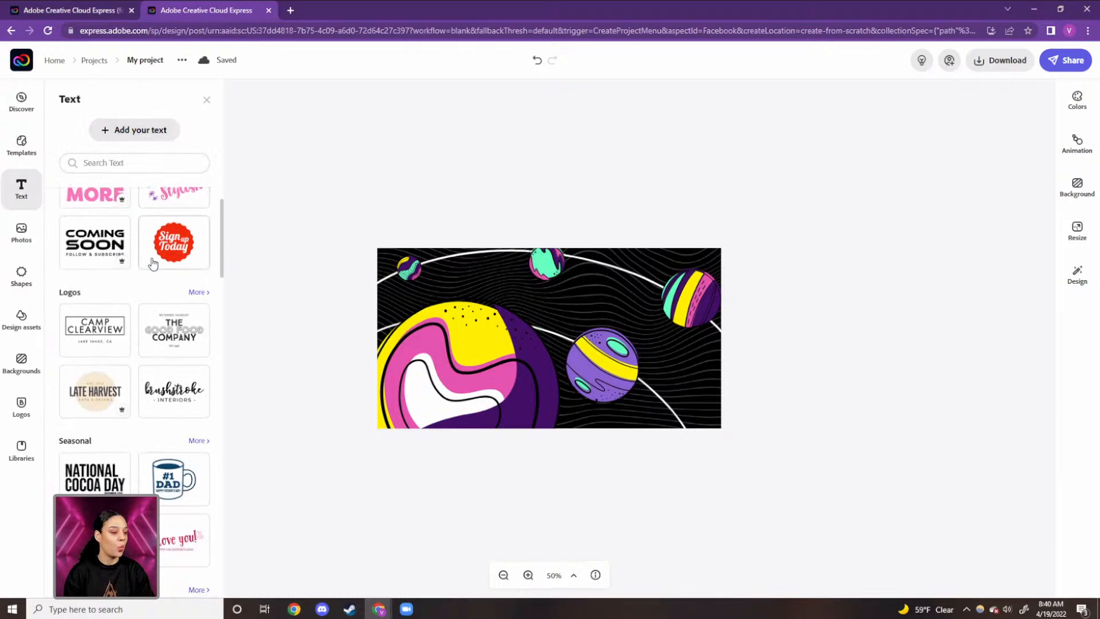
{"action": "scroll", "coordinate": [153, 263], "scroll_direction": "down", "scroll_amount": 2}
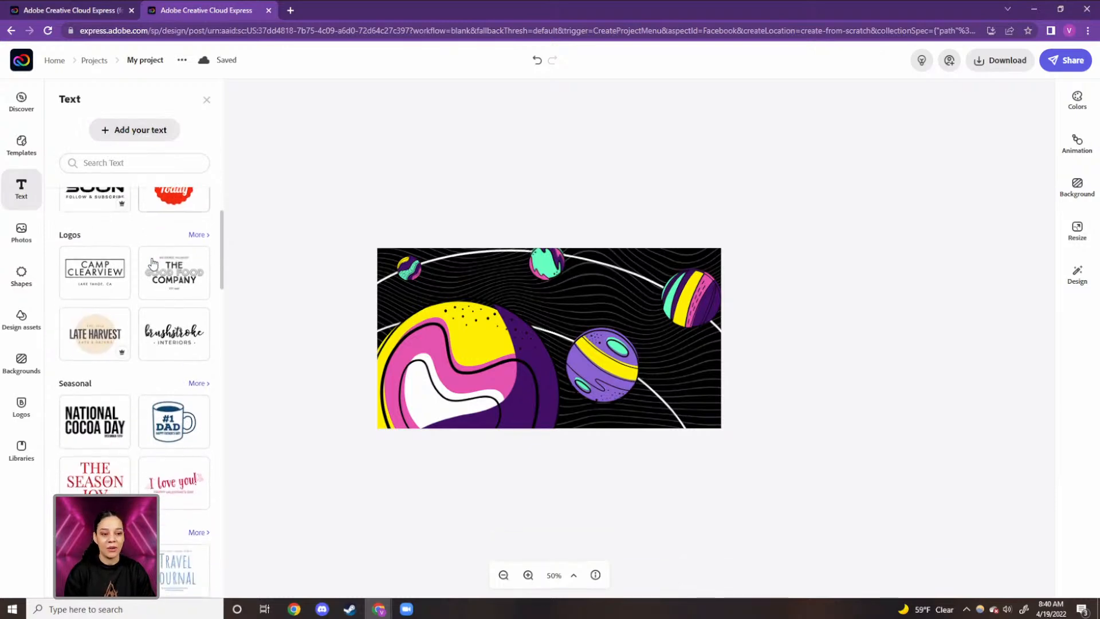
{"action": "scroll", "coordinate": [153, 263], "scroll_direction": "down", "scroll_amount": 1}
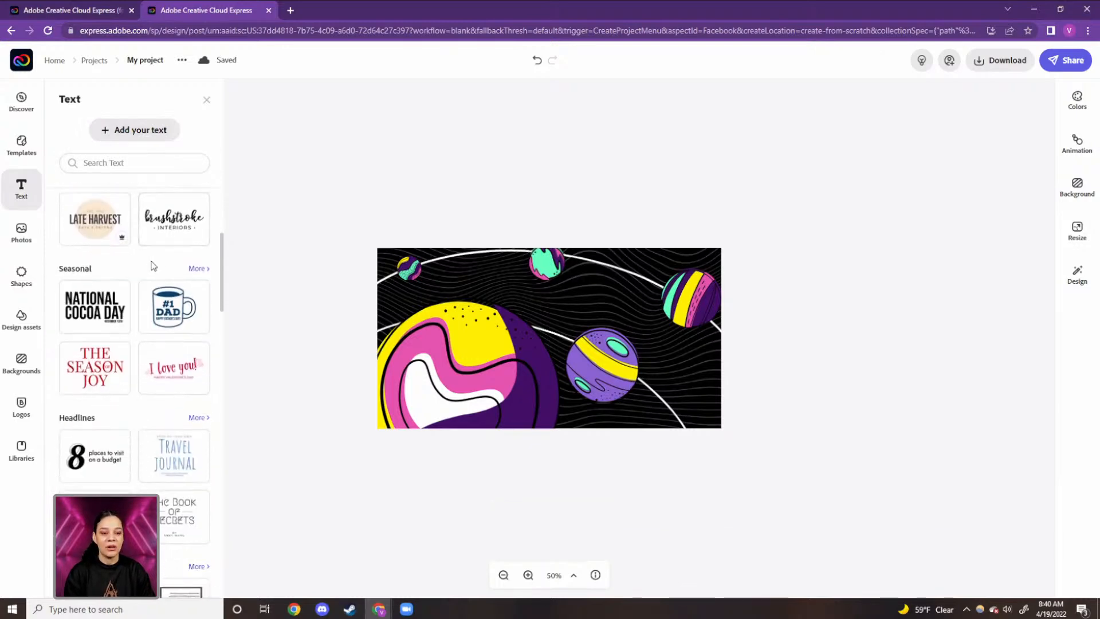
{"action": "scroll", "coordinate": [137, 311], "scroll_direction": "down", "scroll_amount": 1}
{"action": "scroll", "coordinate": [138, 310], "scroll_direction": "down", "scroll_amount": 3}
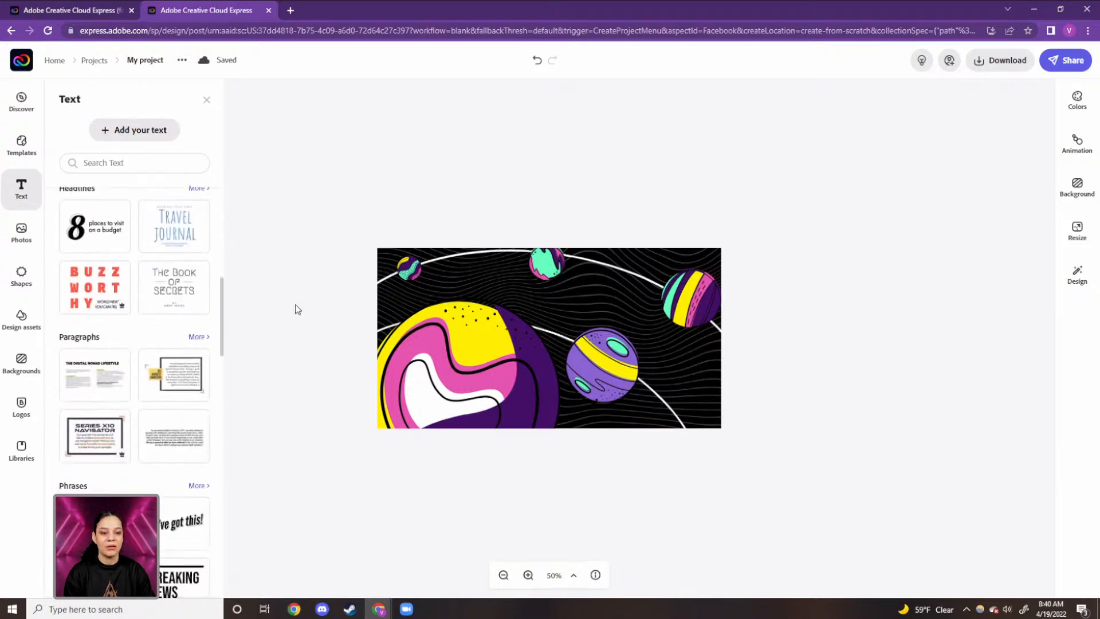
{"action": "scroll", "coordinate": [127, 389], "scroll_direction": "down", "scroll_amount": 3}
{"action": "scroll", "coordinate": [128, 392], "scroll_direction": "down", "scroll_amount": 5}
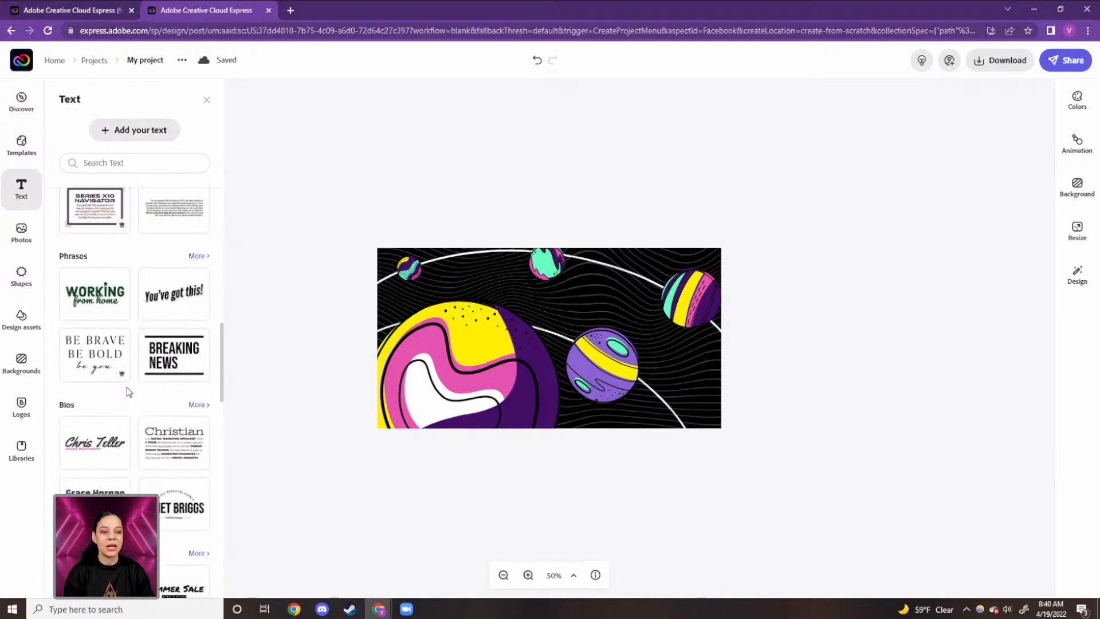
{"action": "scroll", "coordinate": [129, 391], "scroll_direction": "down", "scroll_amount": 1}
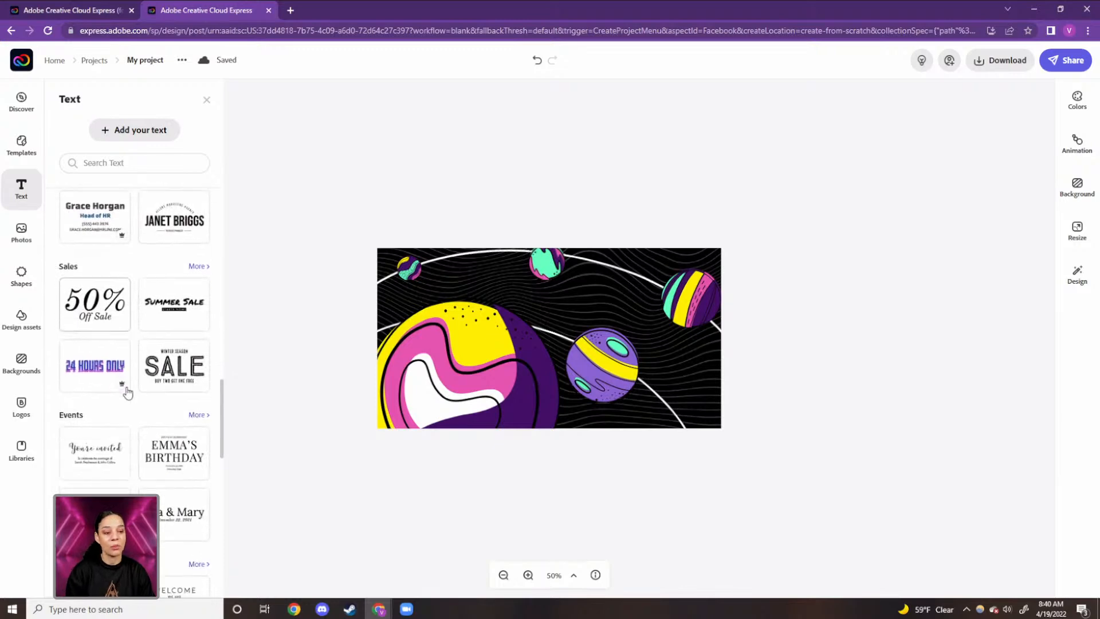
{"action": "scroll", "coordinate": [132, 389], "scroll_direction": "up", "scroll_amount": 12}
{"action": "scroll", "coordinate": [136, 389], "scroll_direction": "up", "scroll_amount": 1}
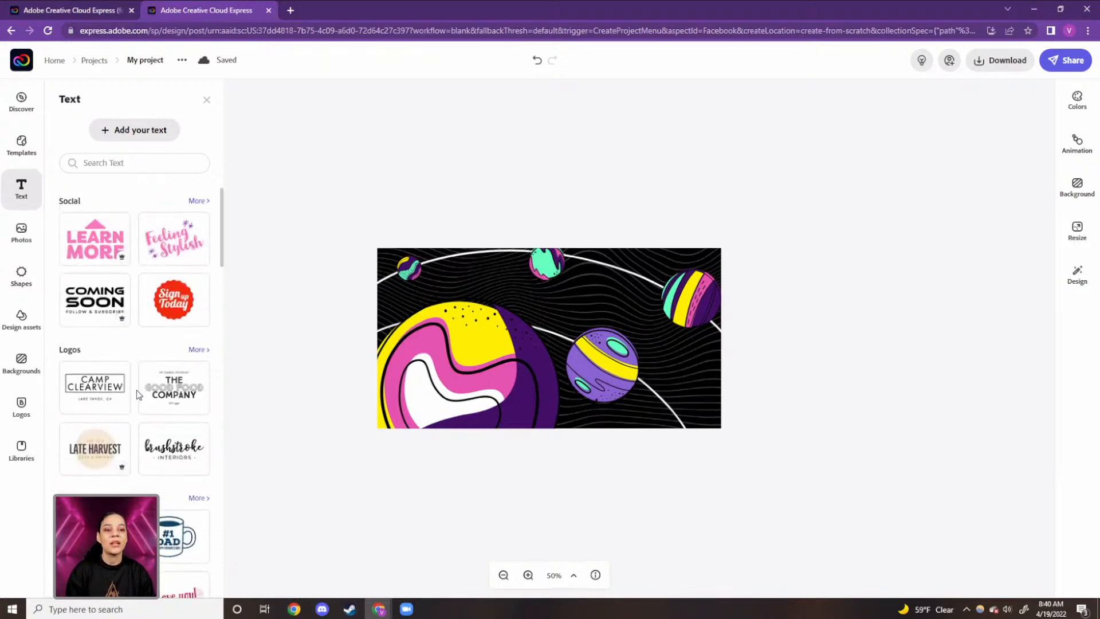
Step: Add the text "THE SUN" and colour it with the dark purple 421066 sampled from the large planet
{"action": "left_click", "coordinate": [145, 141]}
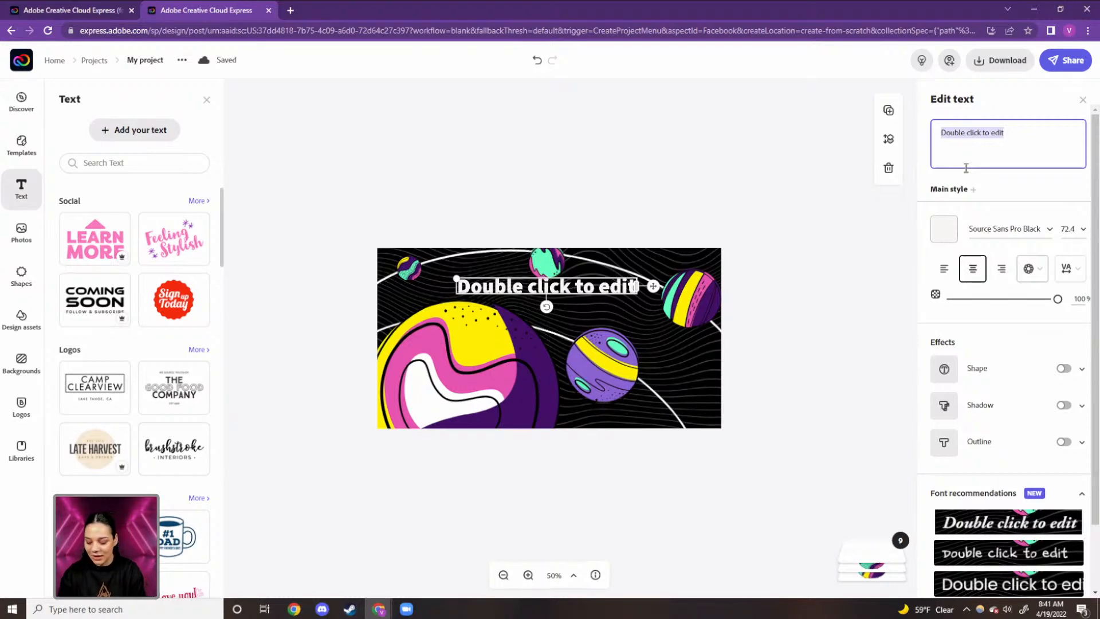
{"action": "type", "text": "SUN"}
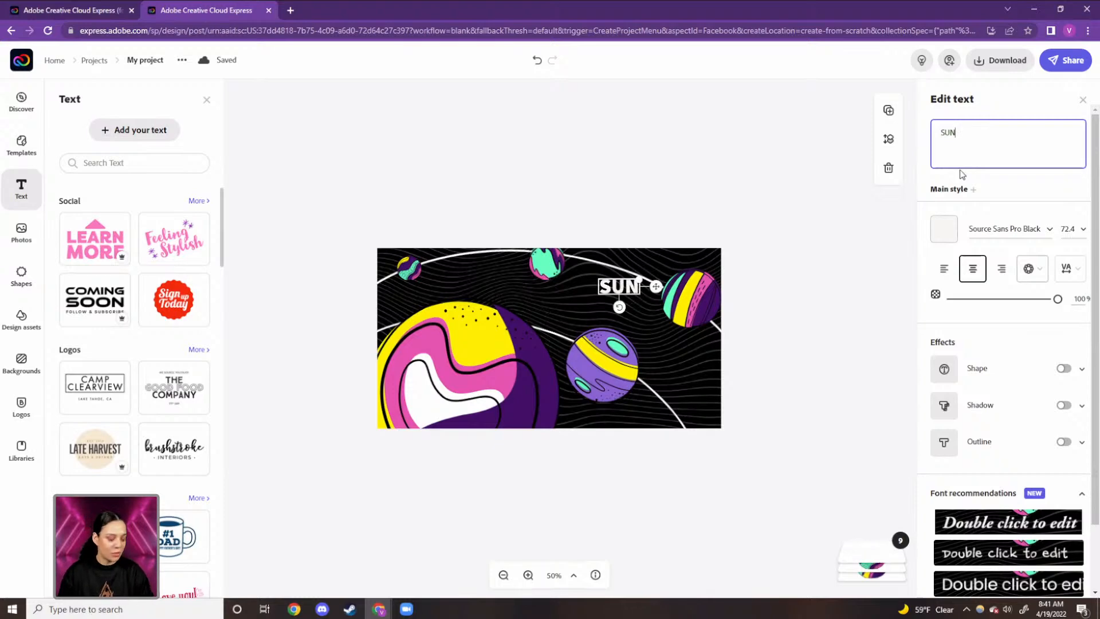
{"action": "type", "text": "THE"}
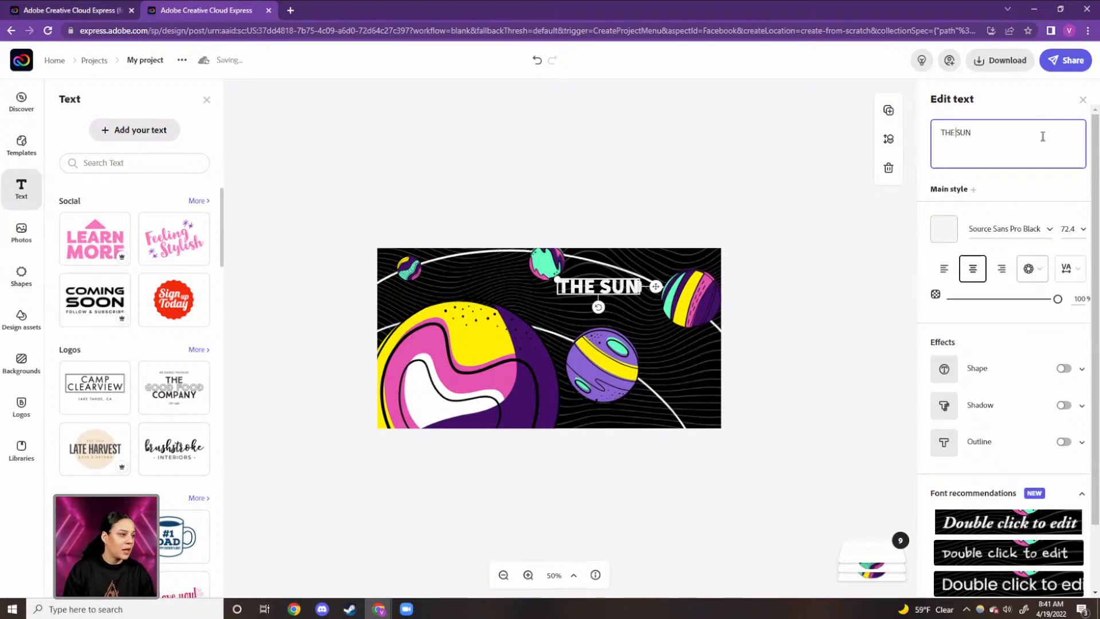
{"action": "left_click", "coordinate": [945, 231]}
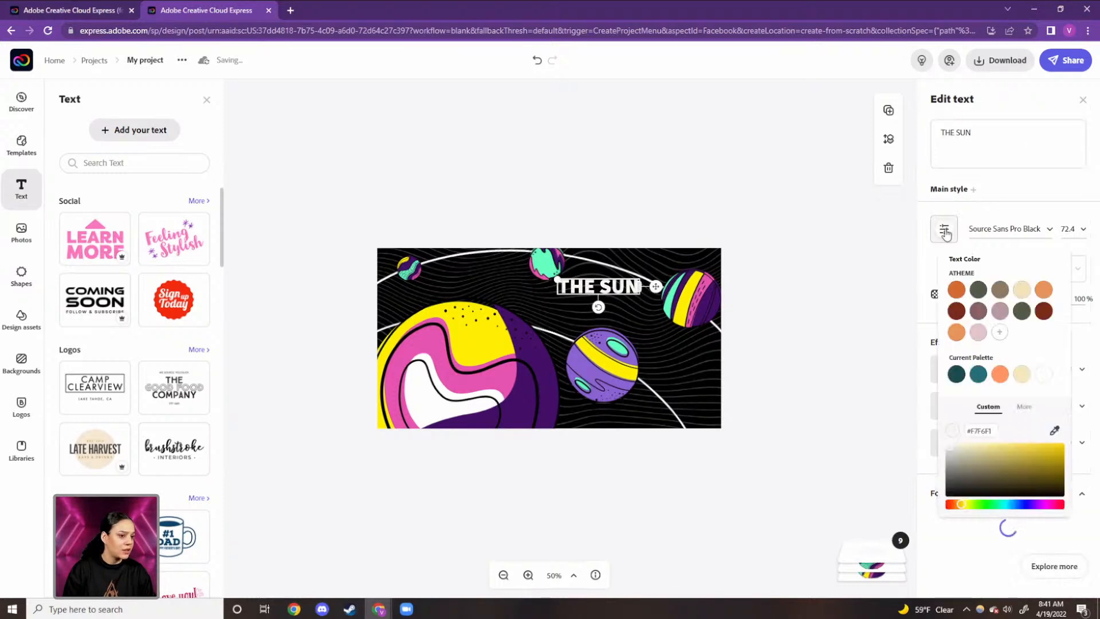
{"action": "left_click", "coordinate": [1054, 419]}
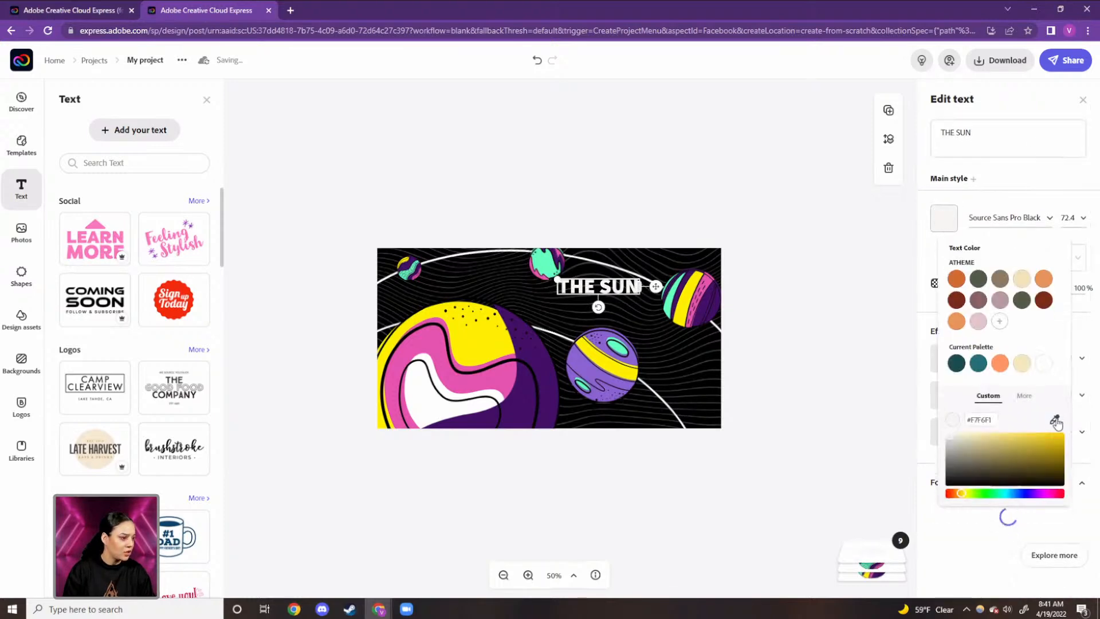
{"action": "left_click", "coordinate": [524, 395]}
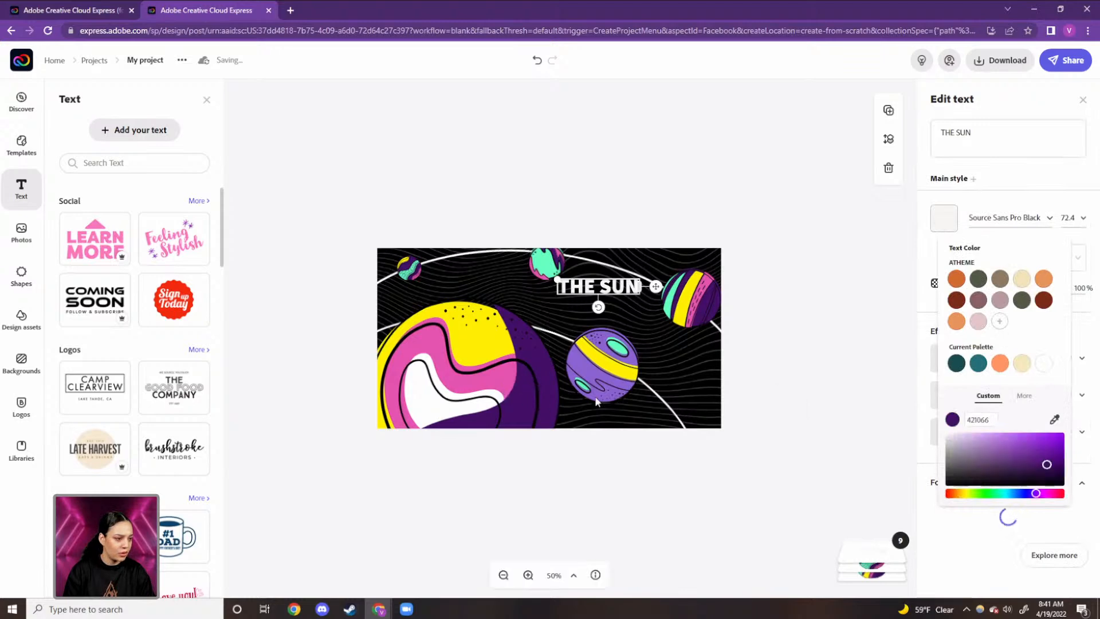
Step: Move the "THE SUN" text onto the large planet's white area and shrink it to font size 40
{"action": "left_click_drag", "start_coordinate": [589, 294], "coordinate": [446, 409]}
{"action": "left_click", "coordinate": [446, 405]}
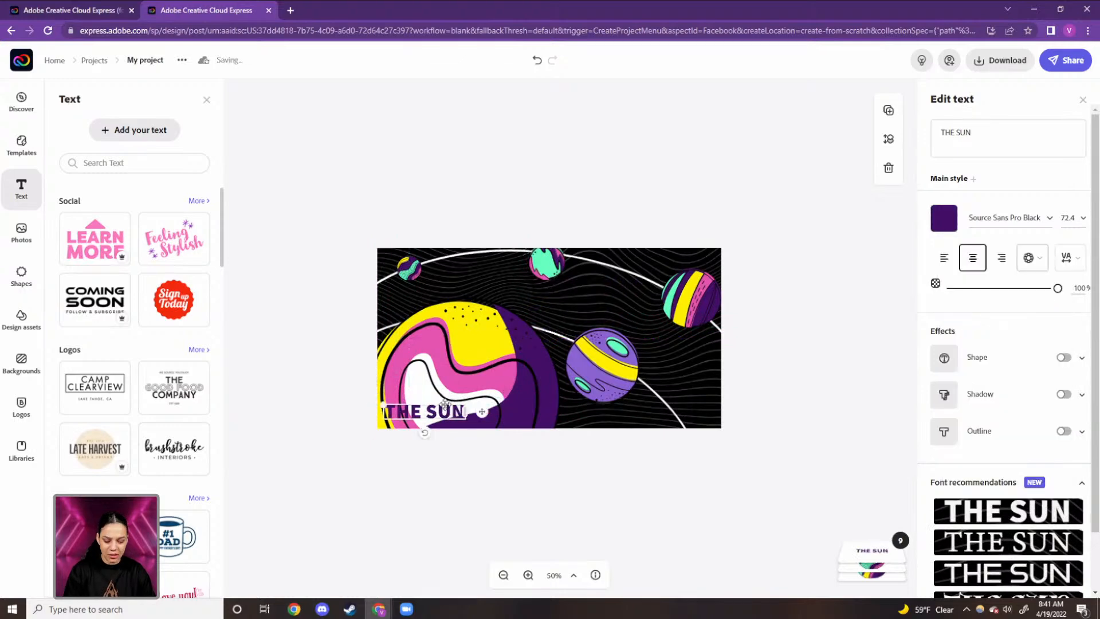
{"action": "key", "text": "ctrl+plus"}
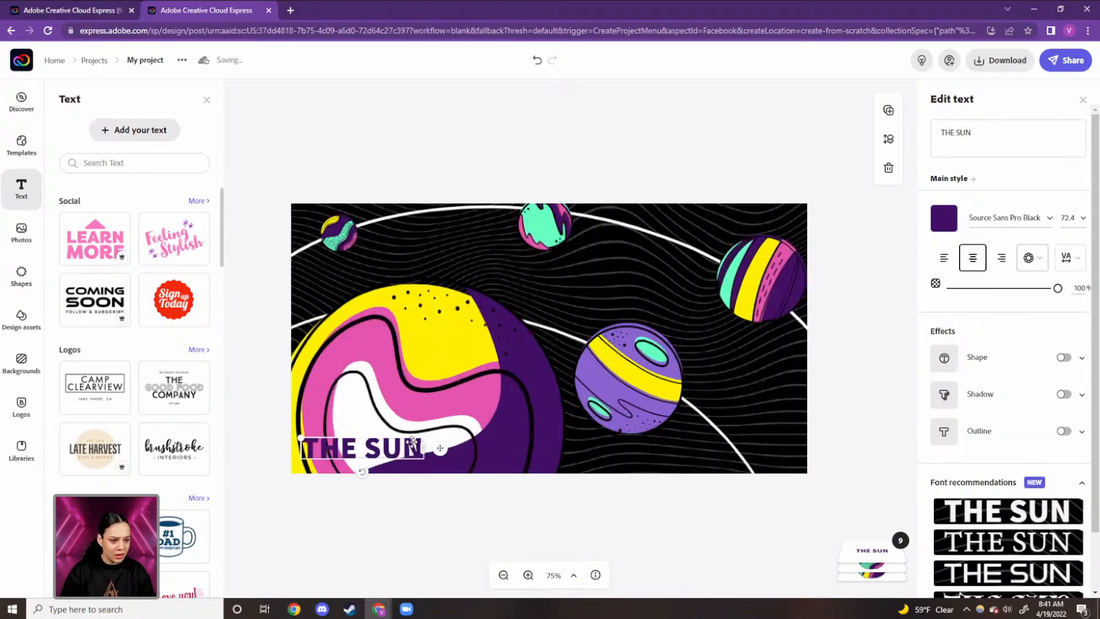
{"action": "mouse_move", "coordinate": [422, 447]}
{"action": "left_mouse_down"}
{"action": "mouse_move", "coordinate": [393, 448]}
{"action": "mouse_move", "coordinate": [428, 448]}
{"action": "left_mouse_up"}
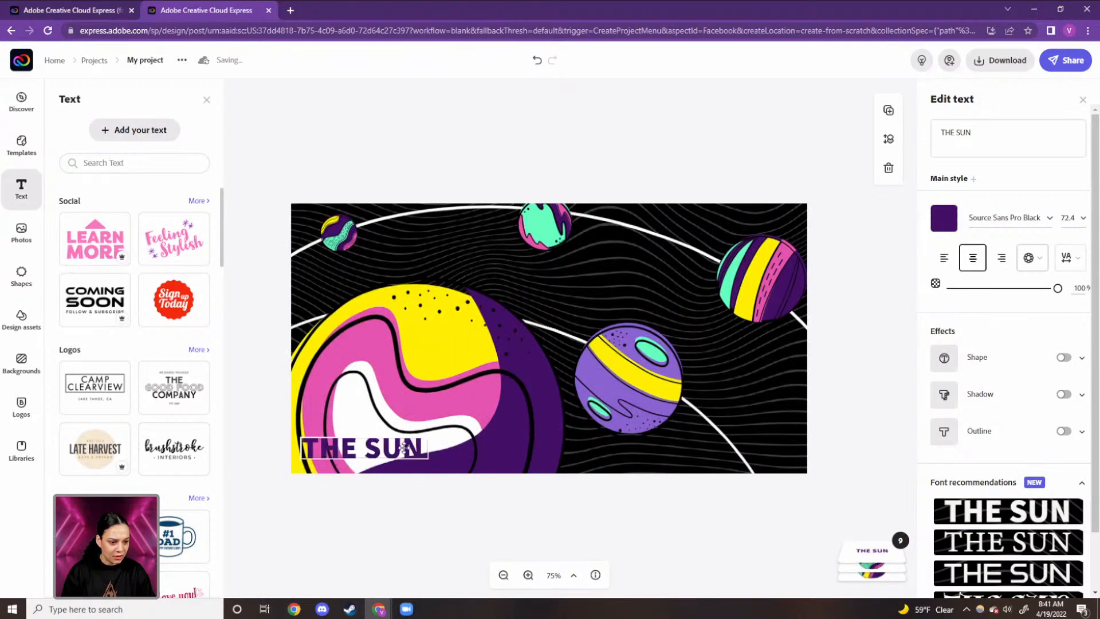
{"action": "left_click_drag", "start_coordinate": [306, 441], "coordinate": [376, 448]}
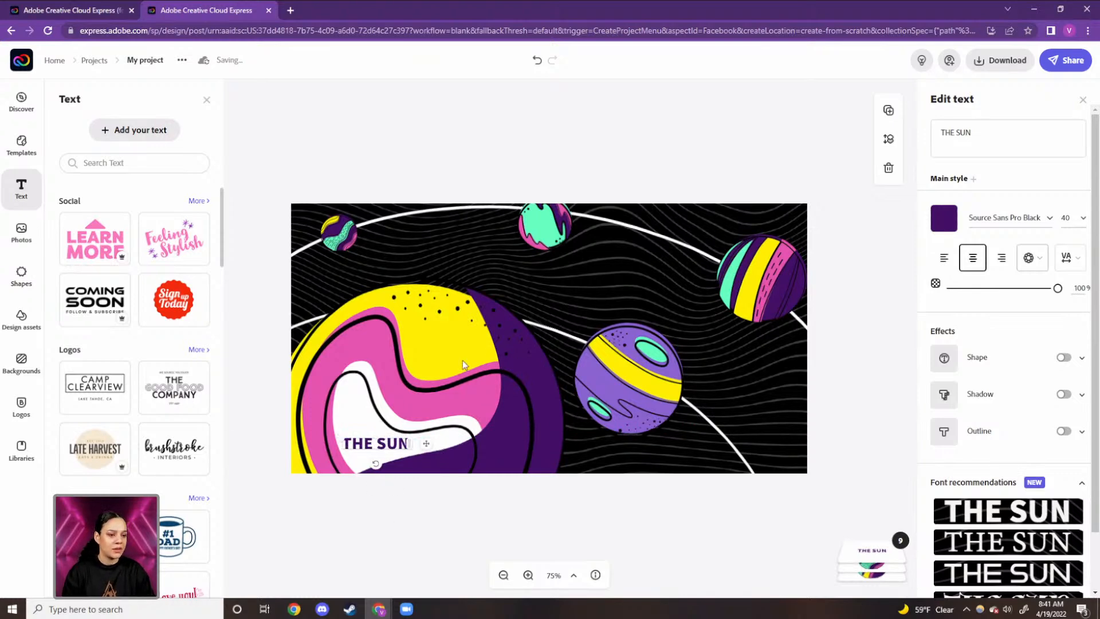
Step: Add the text "NEPTUNE", shrink it to font size 39 and place it just below the small wavy planet
{"action": "left_click", "coordinate": [142, 136]}
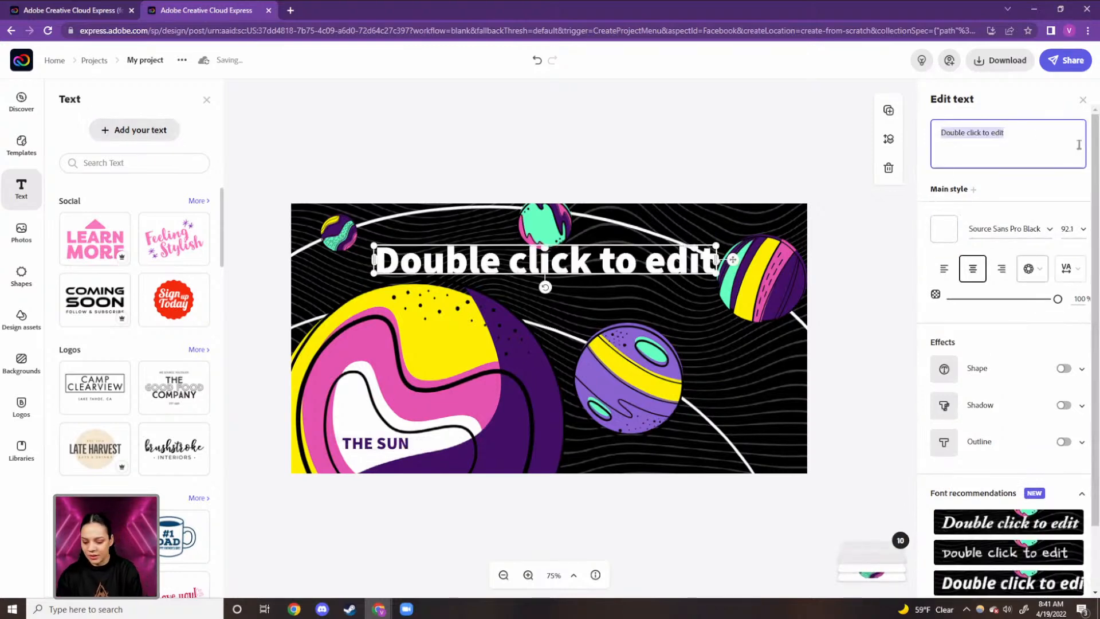
{"action": "type", "text": "NEPTUNE"}
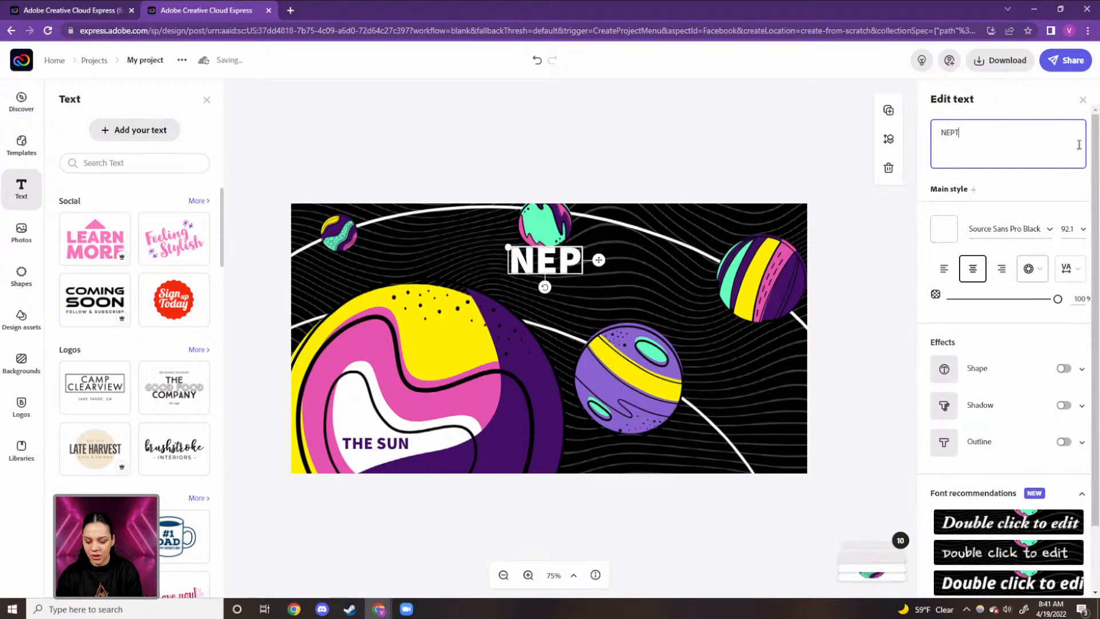
{"action": "left_click", "coordinate": [944, 229]}
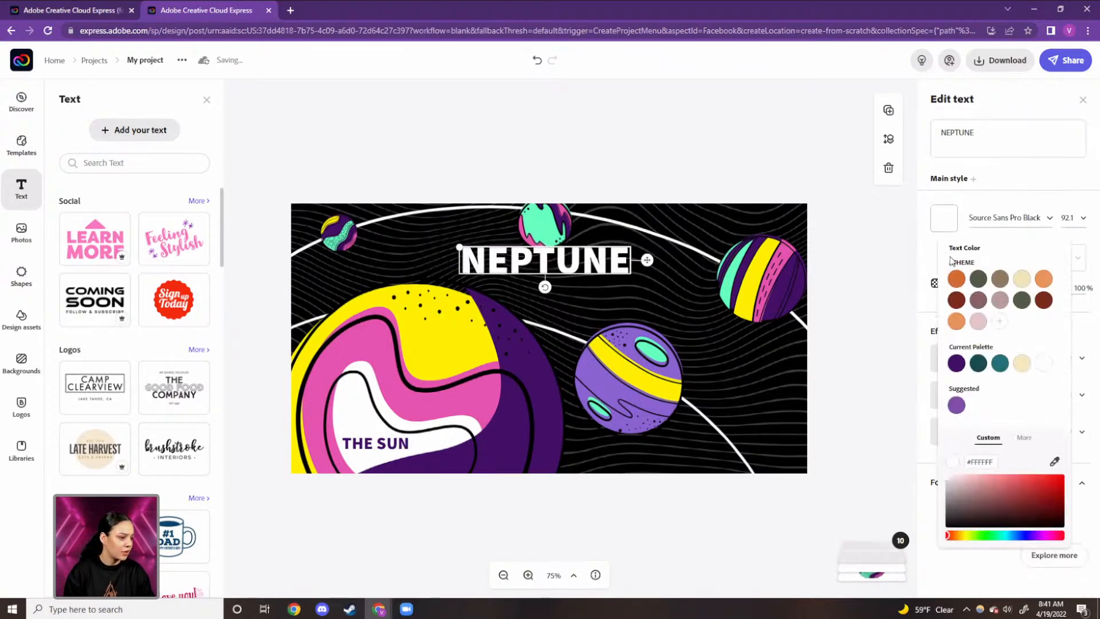
{"action": "left_click_drag", "start_coordinate": [459, 247], "coordinate": [563, 272]}
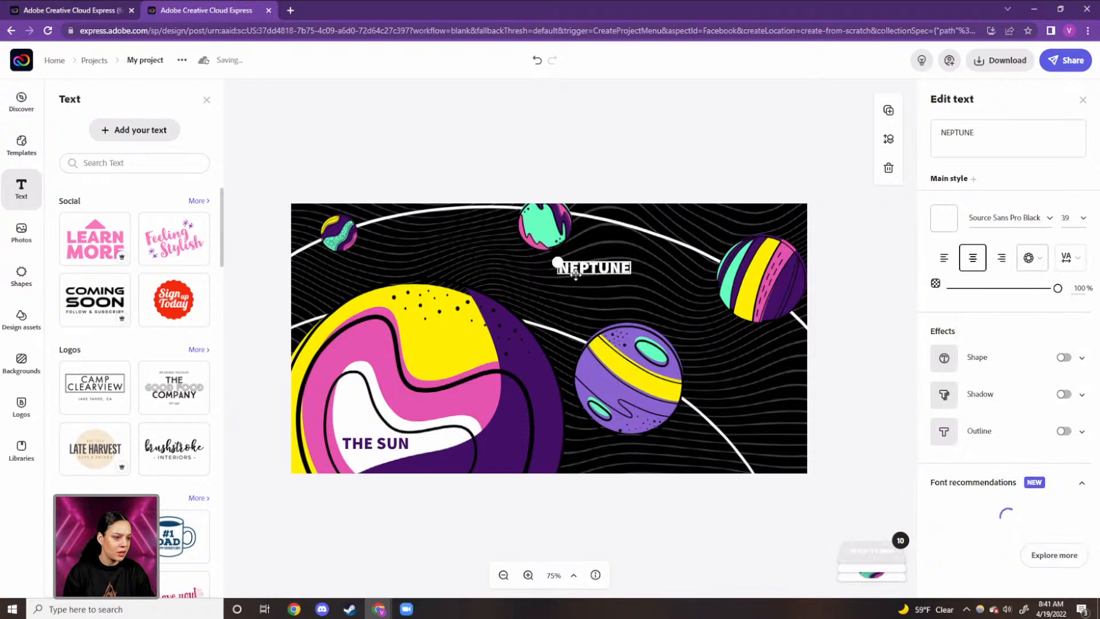
{"action": "left_click_drag", "start_coordinate": [582, 265], "coordinate": [346, 260]}
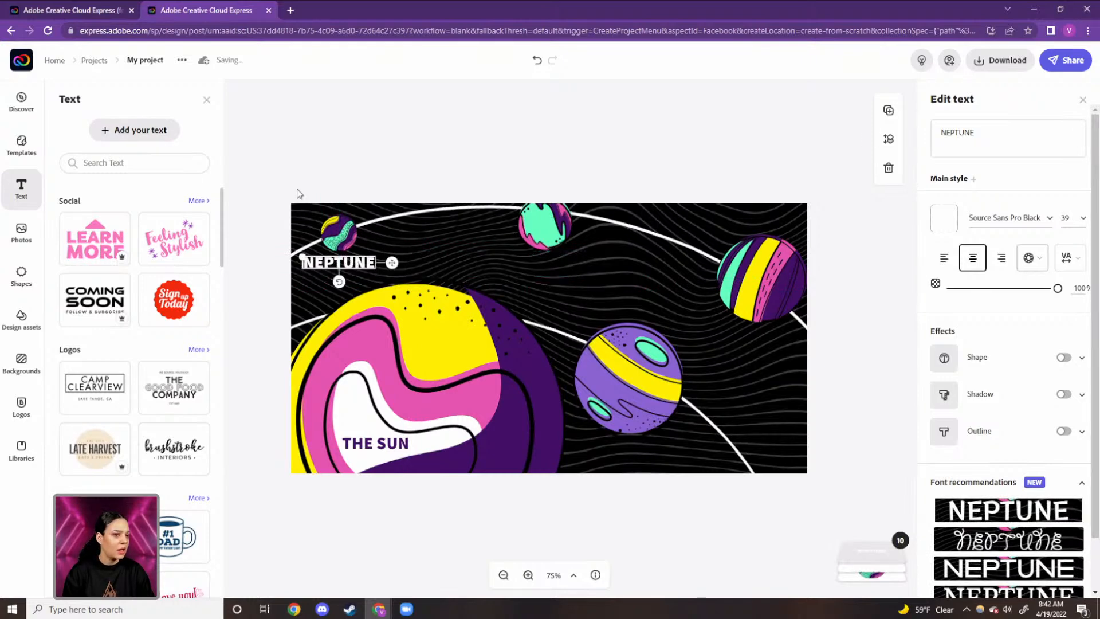
Step: Add the text "URANUS" and shrink it to font size 42.6 just below the teal and pink planet
{"action": "left_click", "coordinate": [127, 139]}
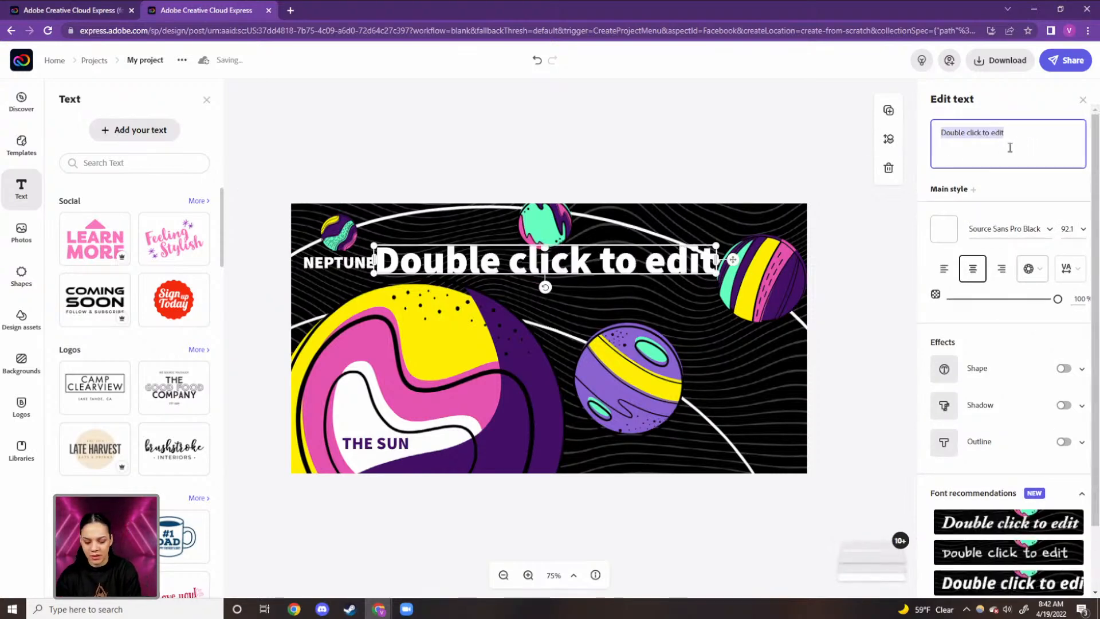
{"action": "type", "text": "URANUS"}
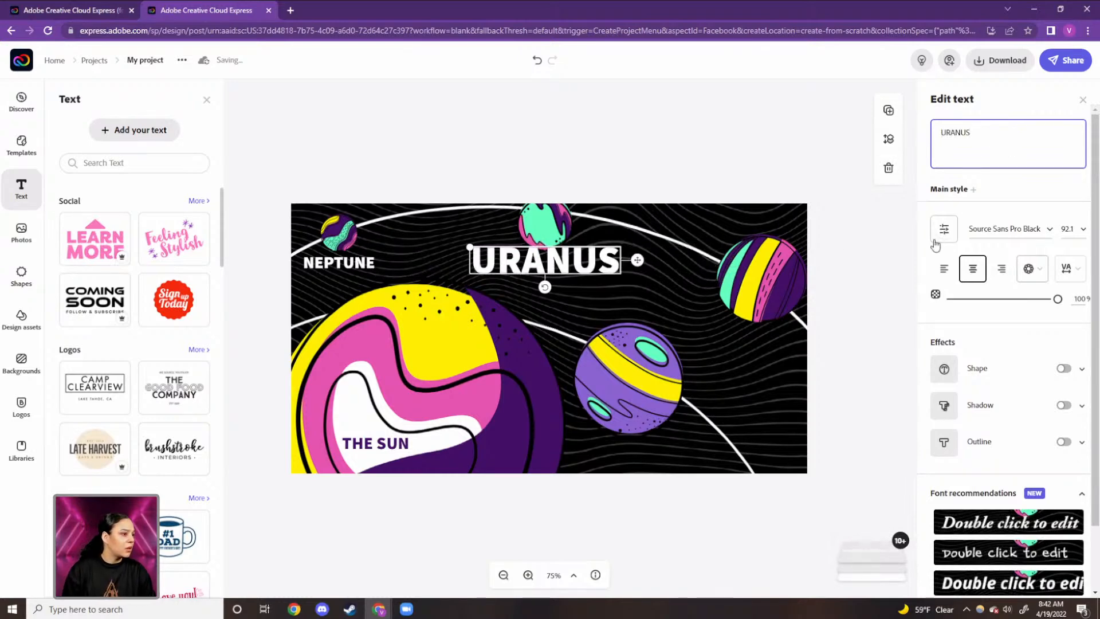
{"action": "left_click_drag", "start_coordinate": [483, 254], "coordinate": [548, 269]}
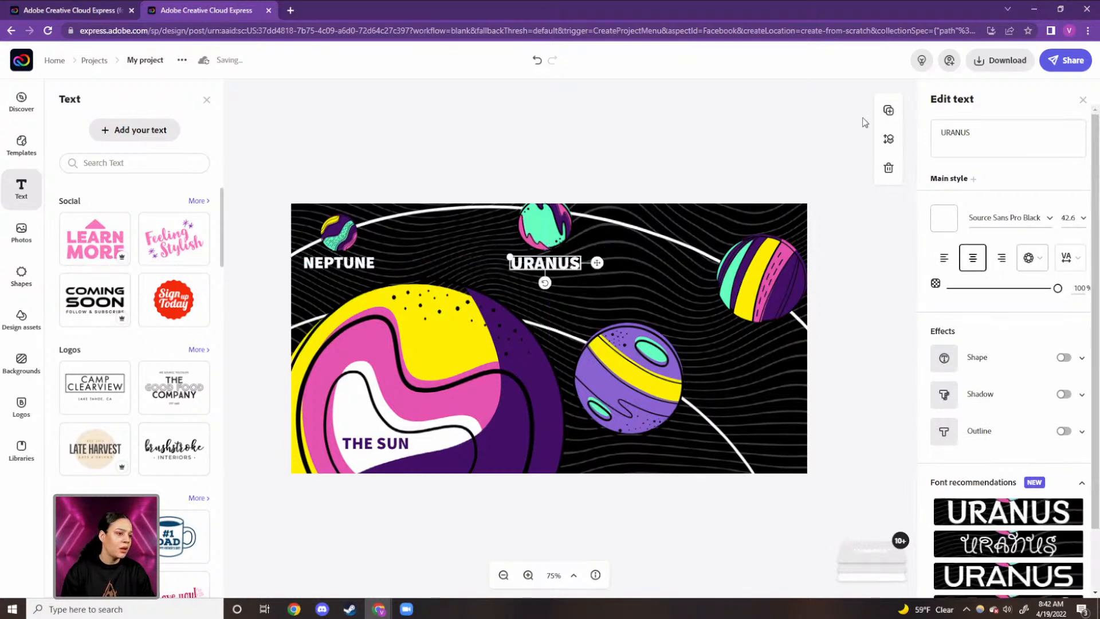
{"action": "left_click_drag", "start_coordinate": [975, 132], "coordinate": [938, 133]}
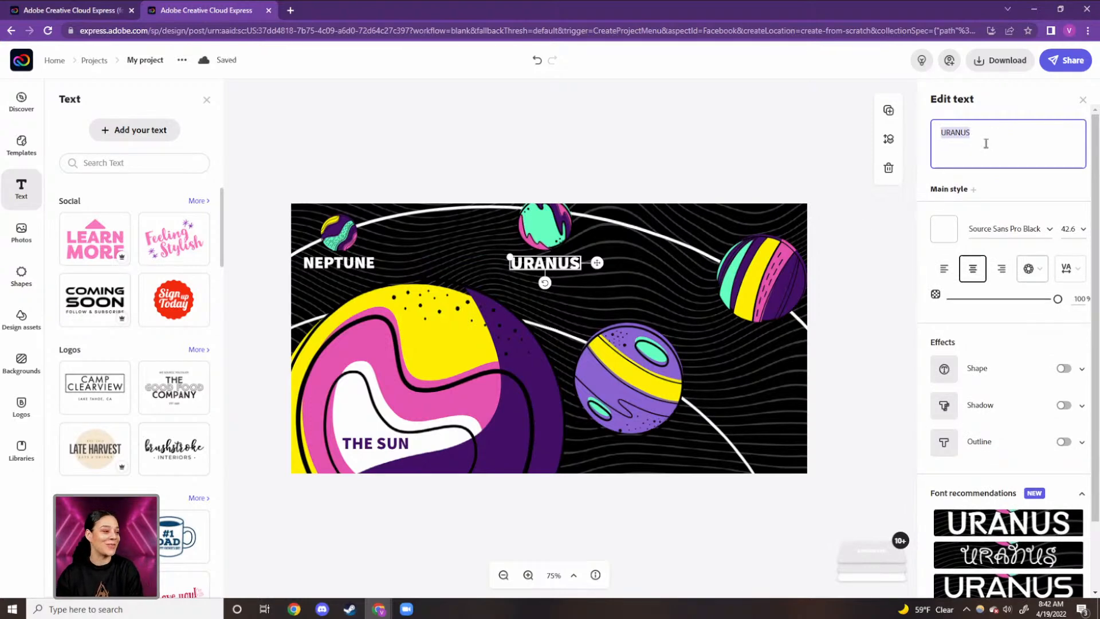
{"action": "type", "text": "PLUTO"}
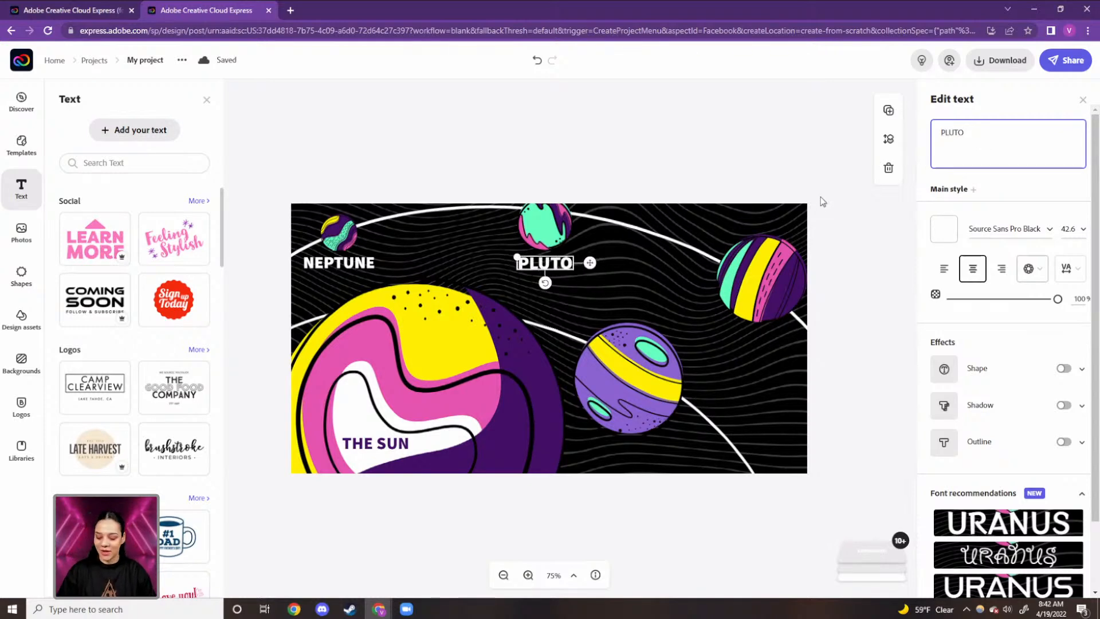
{"action": "key", "text": "BackSpace"}
{"action": "key", "text": "BackSpace"}
{"action": "key", "text": "BackSpace"}
{"action": "key", "text": "BackSpace"}
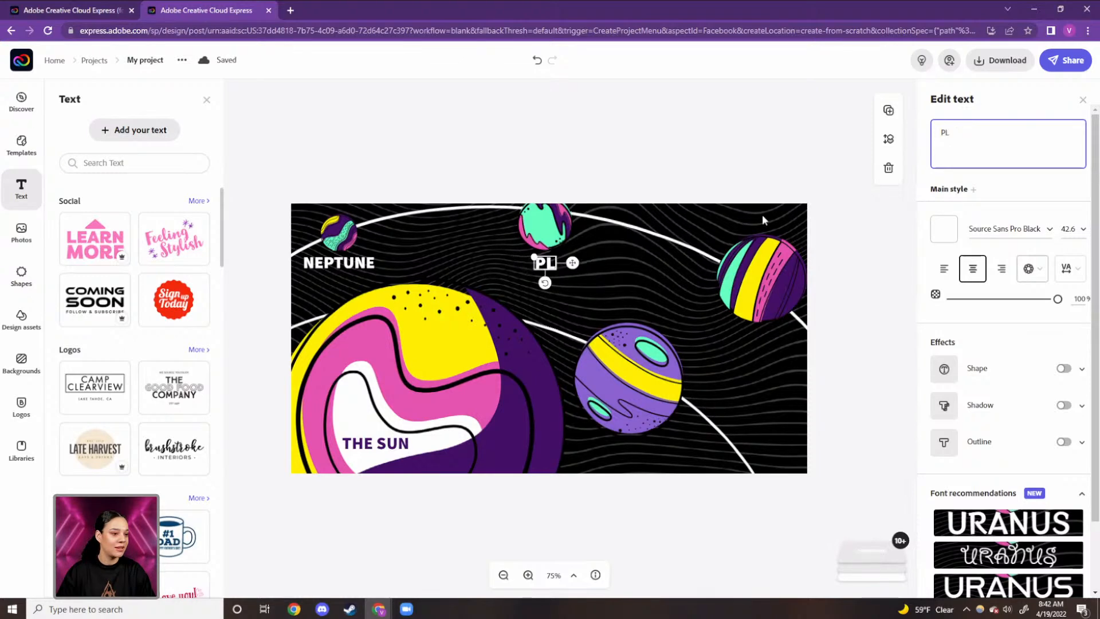
{"action": "key", "text": "ctrl+z"}
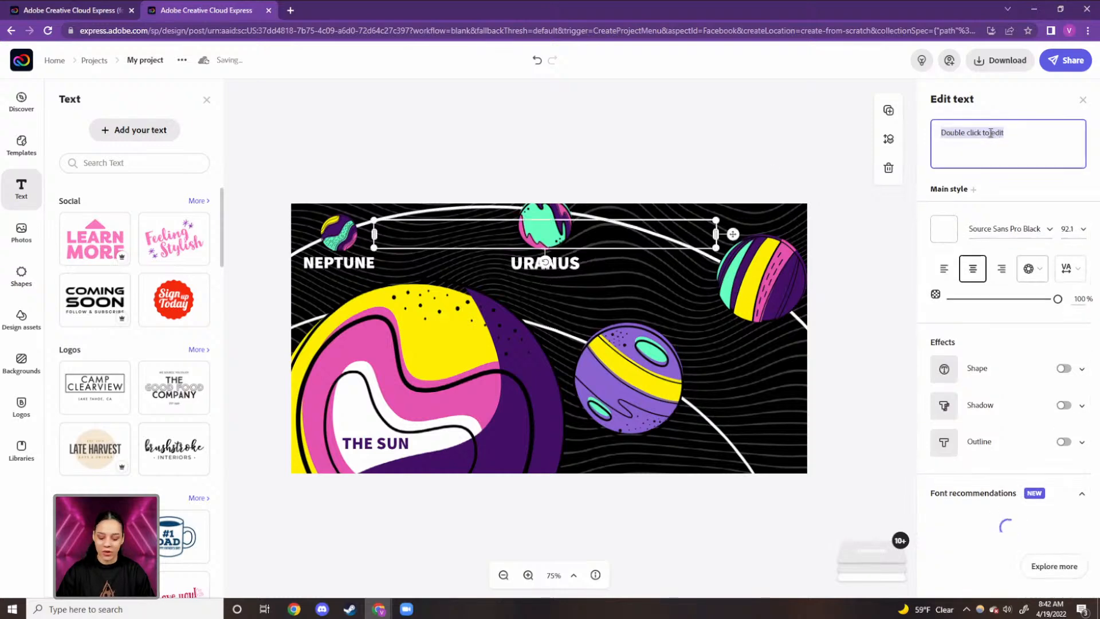
Step: Add the text "PLUTO", shrink it to font size 41.8 and place it above the striped planet
{"action": "type", "text": "PLUTO"}
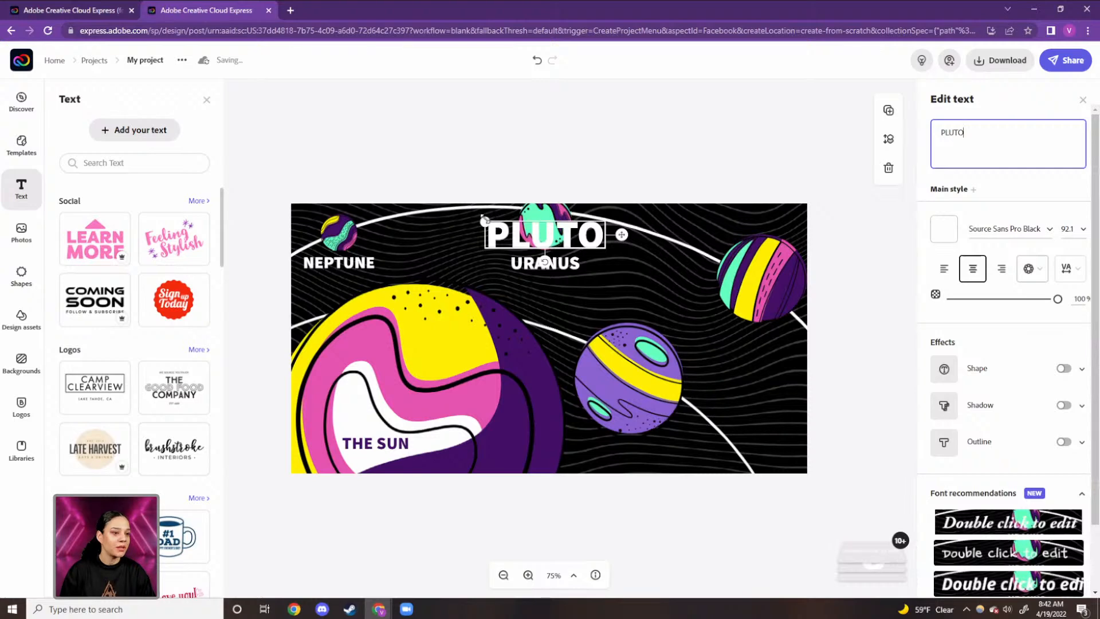
{"action": "left_click", "coordinate": [514, 235]}
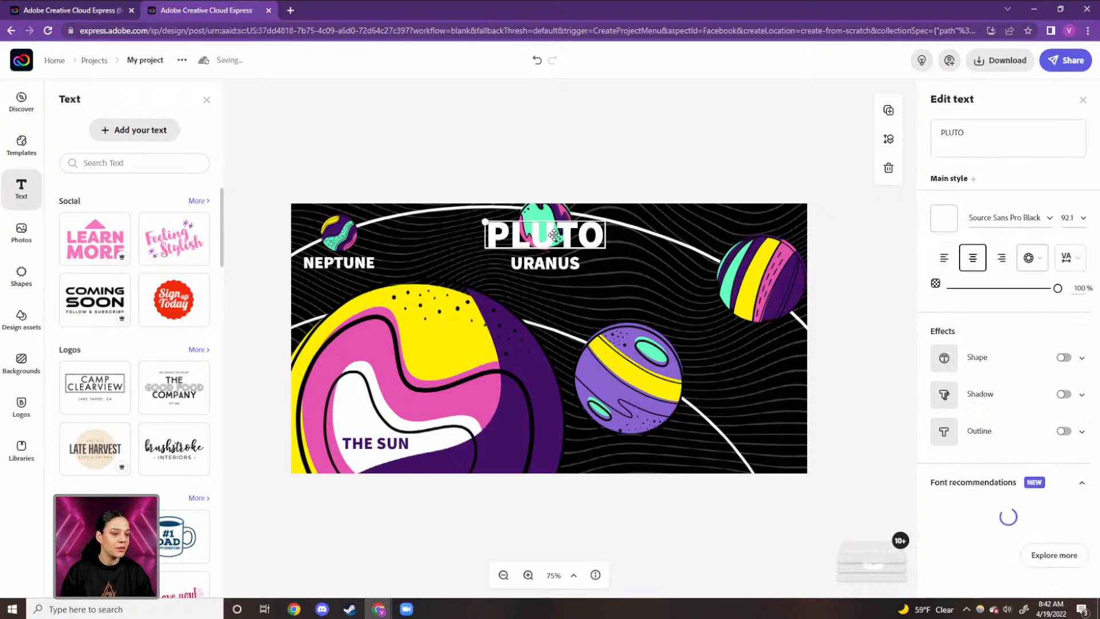
{"action": "left_click_drag", "start_coordinate": [594, 229], "coordinate": [716, 232]}
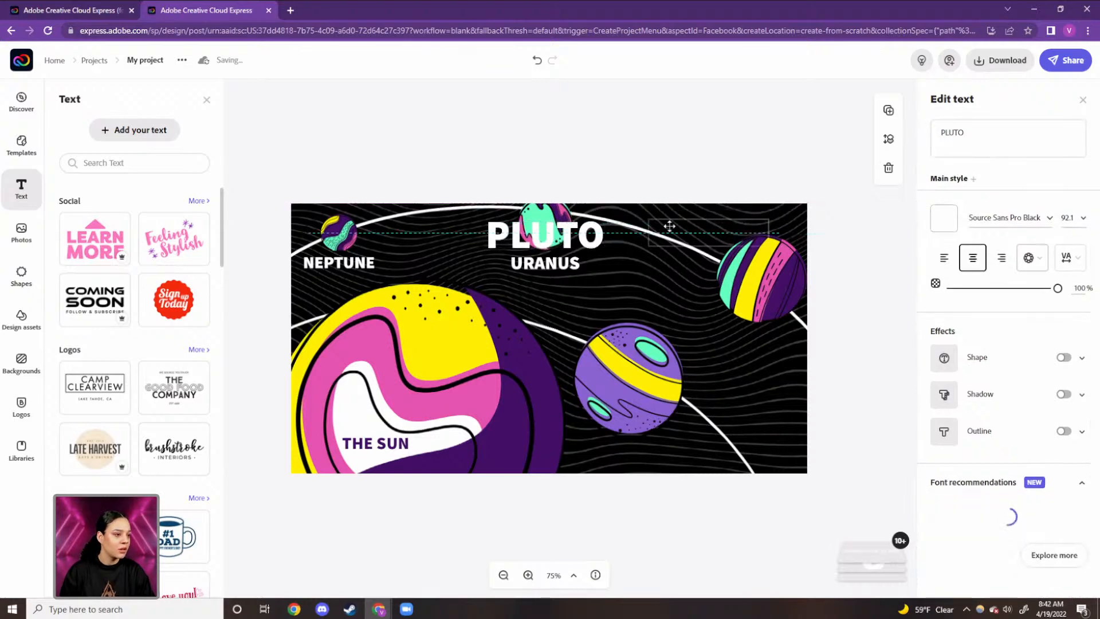
{"action": "left_click_drag", "start_coordinate": [646, 220], "coordinate": [757, 225]}
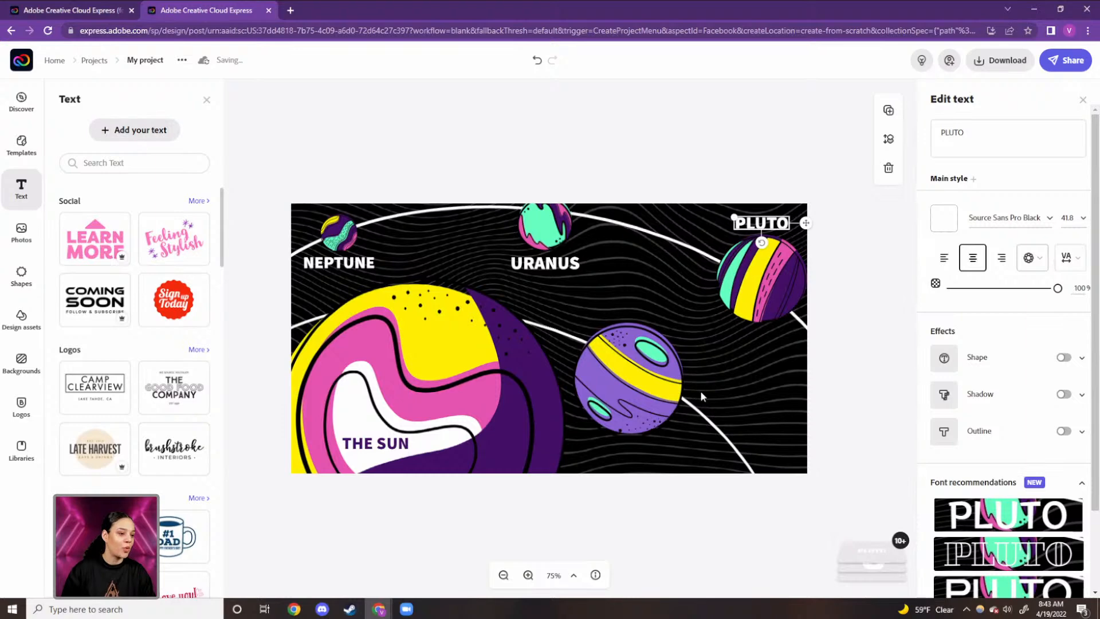
Step: Add the text "MERCURY", shrink it to font size 45.5 and place it just right of the purple planet
{"action": "left_click", "coordinate": [140, 131]}
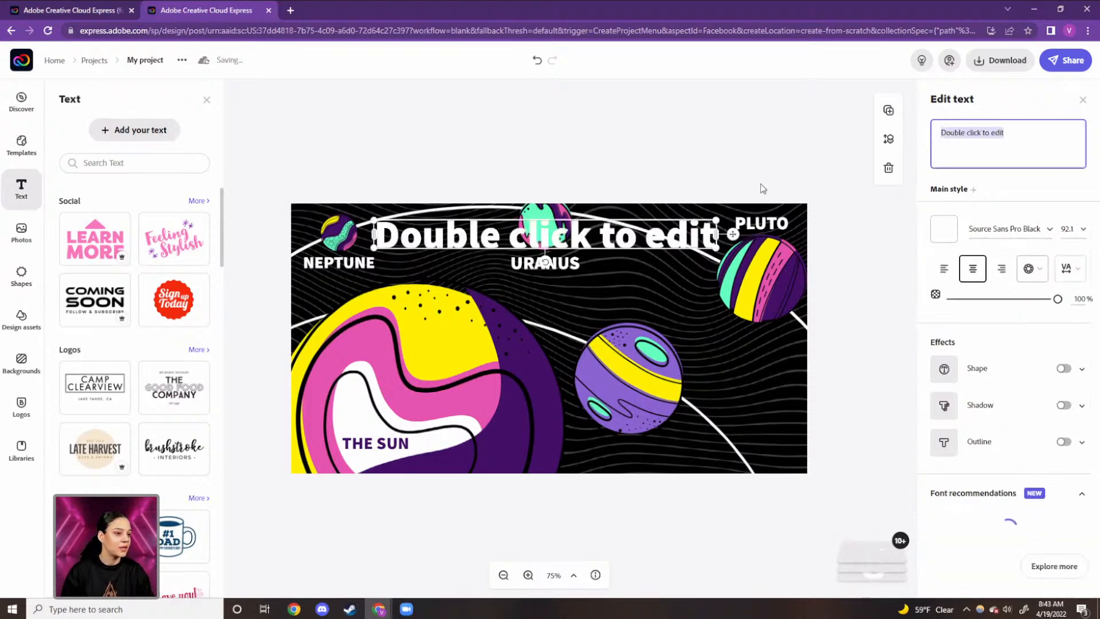
{"action": "type", "text": "MER"}
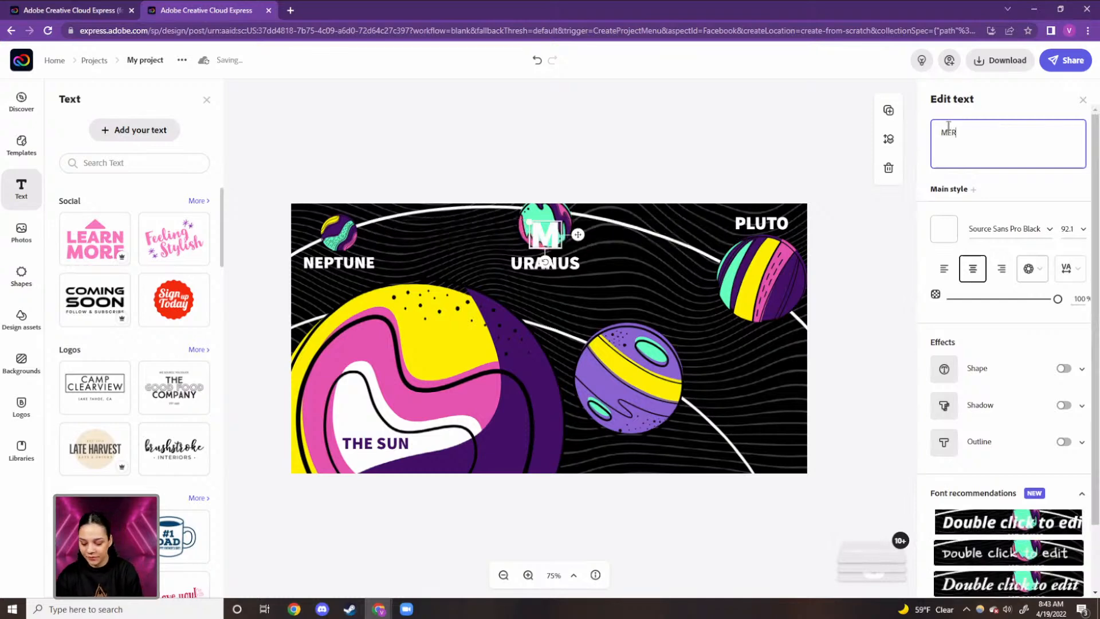
{"action": "type", "text": "CURY"}
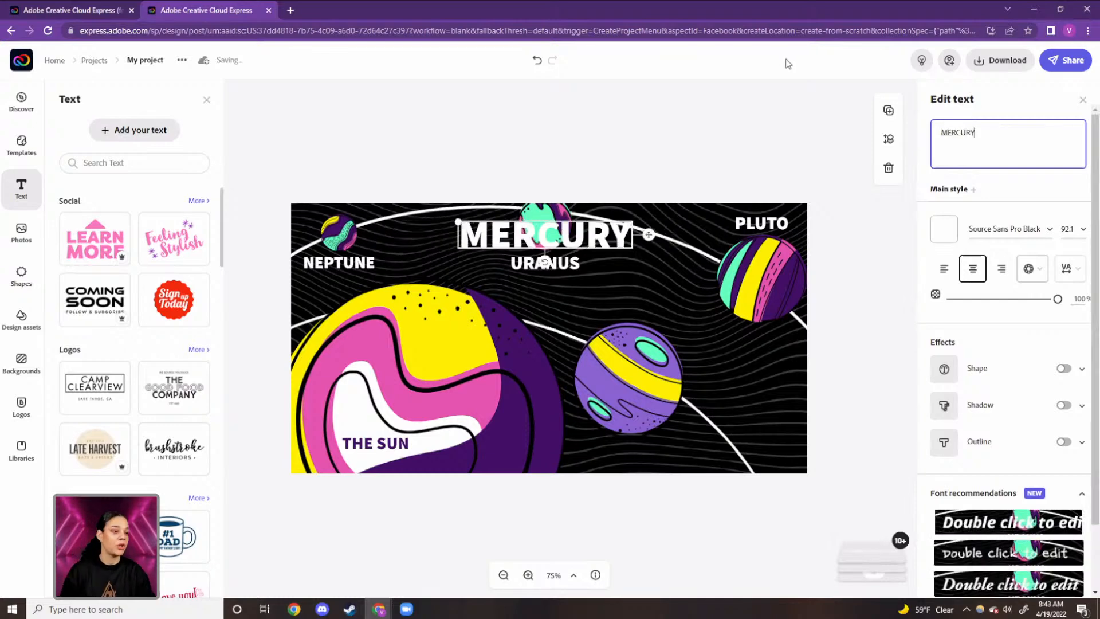
{"action": "left_click_drag", "start_coordinate": [458, 222], "coordinate": [545, 241]}
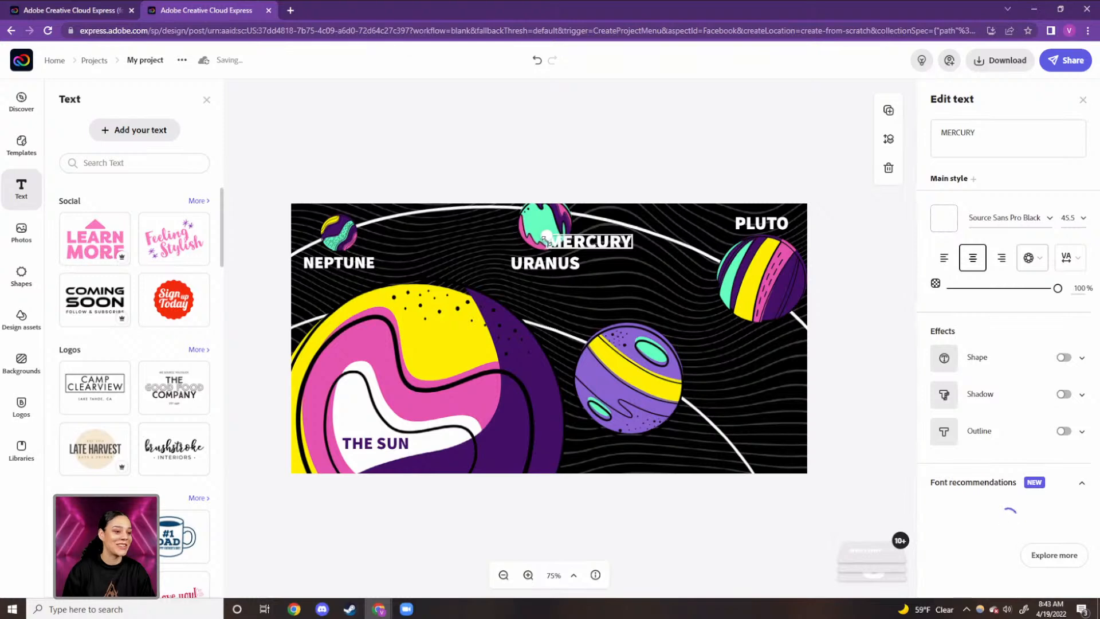
{"action": "left_click_drag", "start_coordinate": [602, 243], "coordinate": [734, 348]}
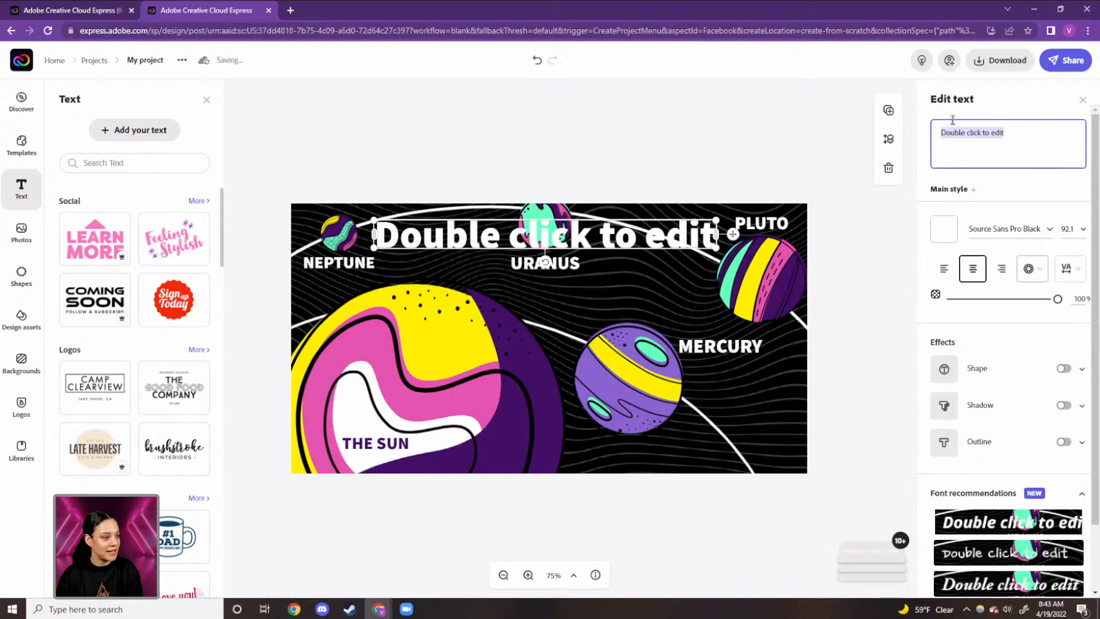
Step: Write the caption "INFORMATION ABOUT THE PLANET MERCURY" in a new text box
{"action": "type", "text": "IN"}
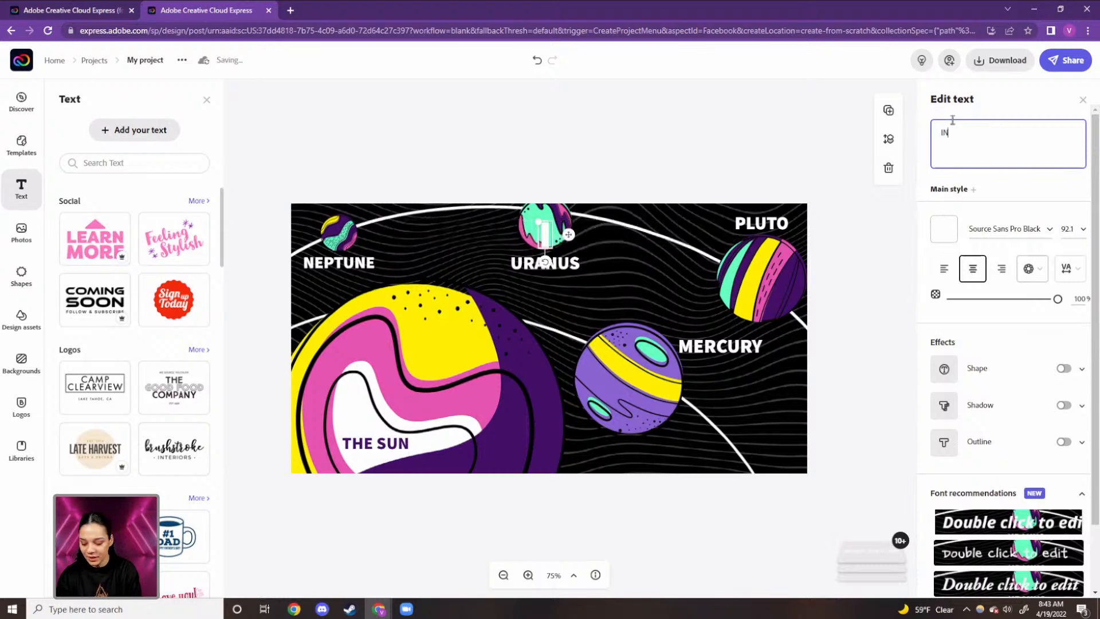
{"action": "type", "text": "FORMATION AB"}
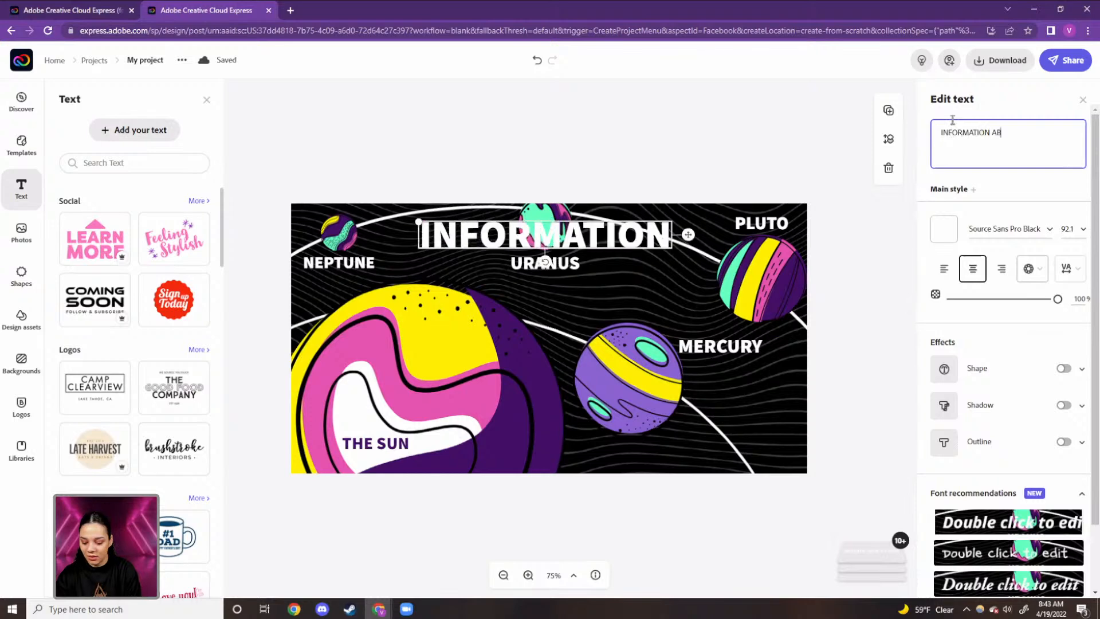
{"action": "type", "text": "OUT THE PLA"}
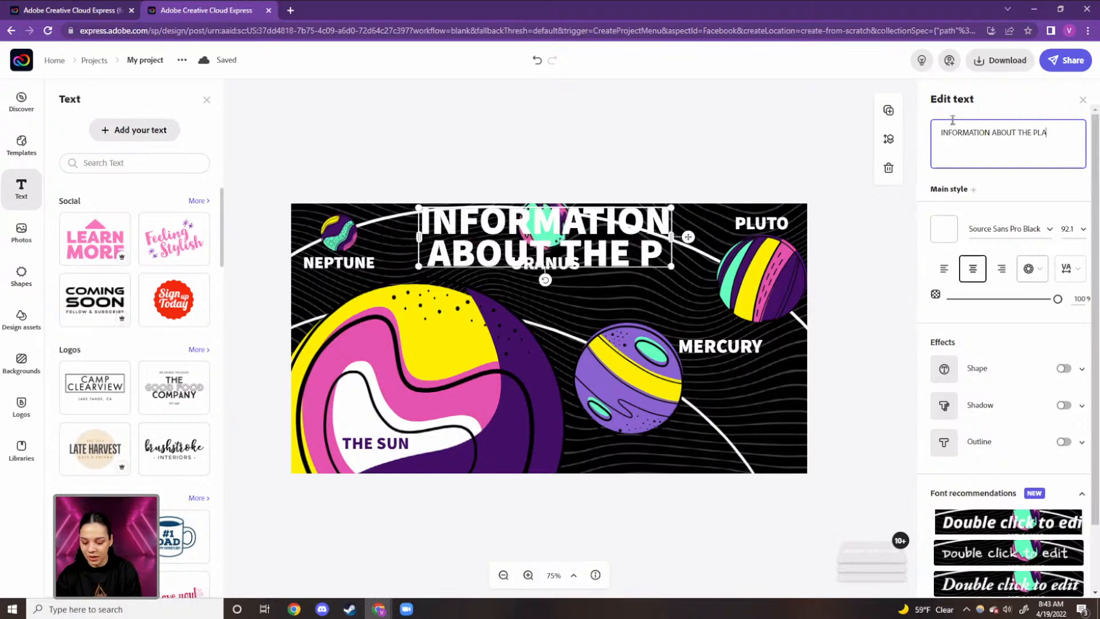
{"action": "type", "text": "NET MURCU"}
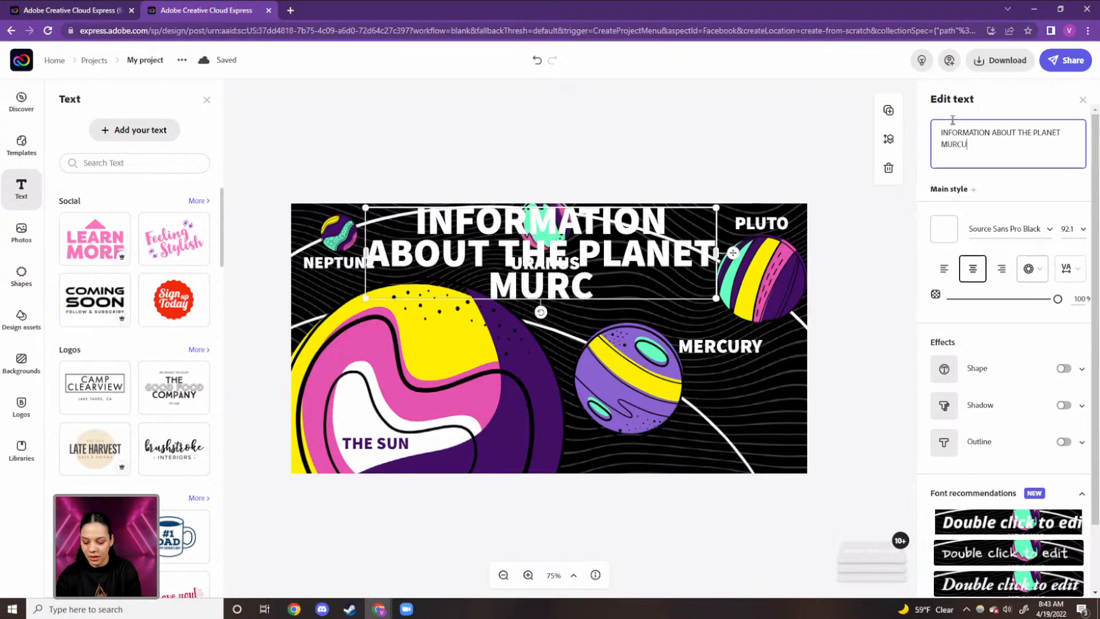
{"action": "key", "text": "BackSpace"}
{"action": "key", "text": "BackSpace"}
{"action": "key", "text": "BackSpace"}
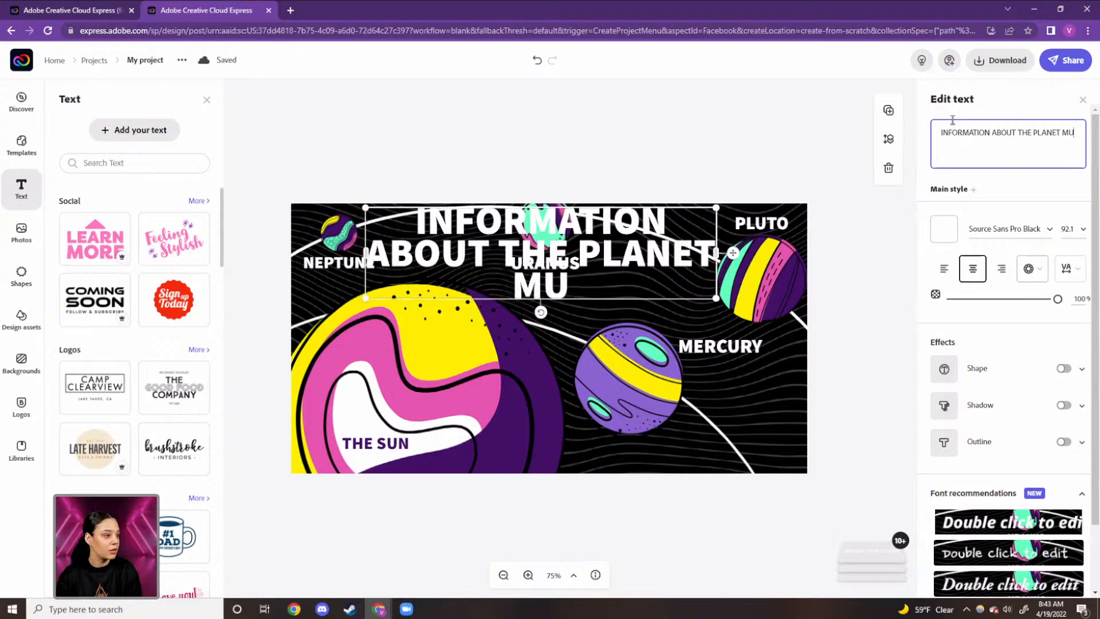
{"action": "key", "text": "BackSpace"}
{"action": "type", "text": "ERC"}
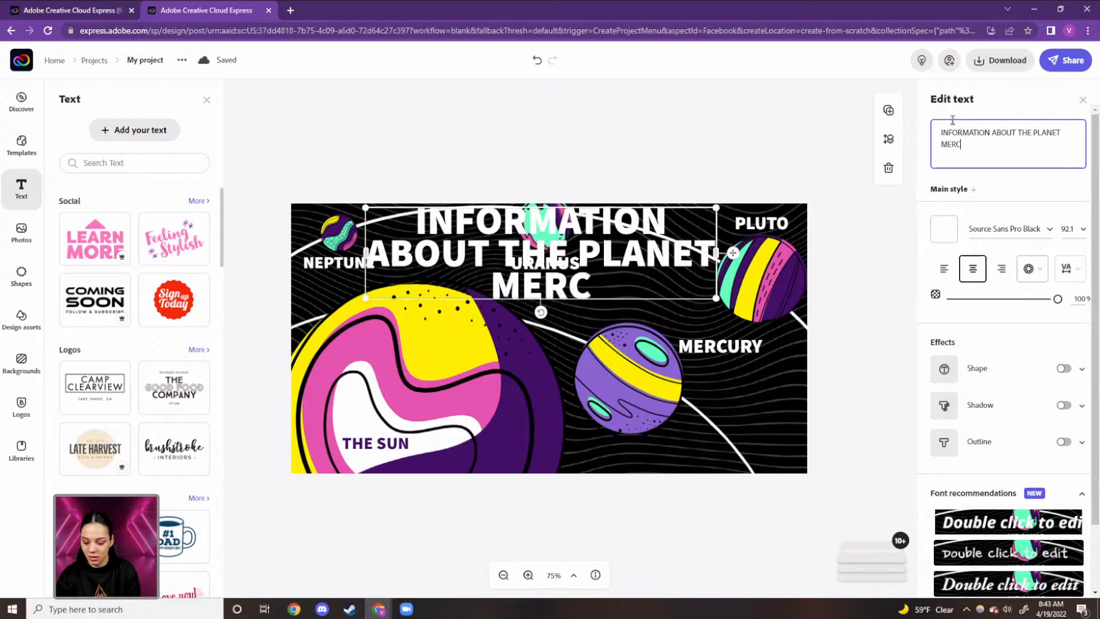
{"action": "type", "text": "URY"}
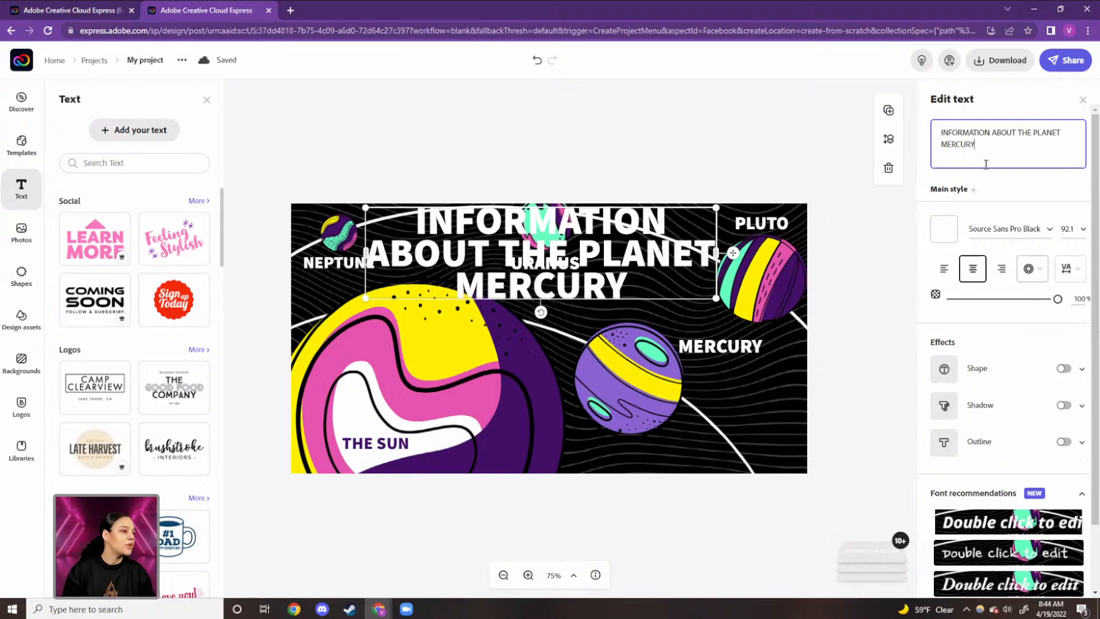
Step: Rewrite the caption as "Information about the planet Mercury." in sentence case and shrink it to font size 26
{"action": "left_click_drag", "start_coordinate": [979, 146], "coordinate": [933, 133]}
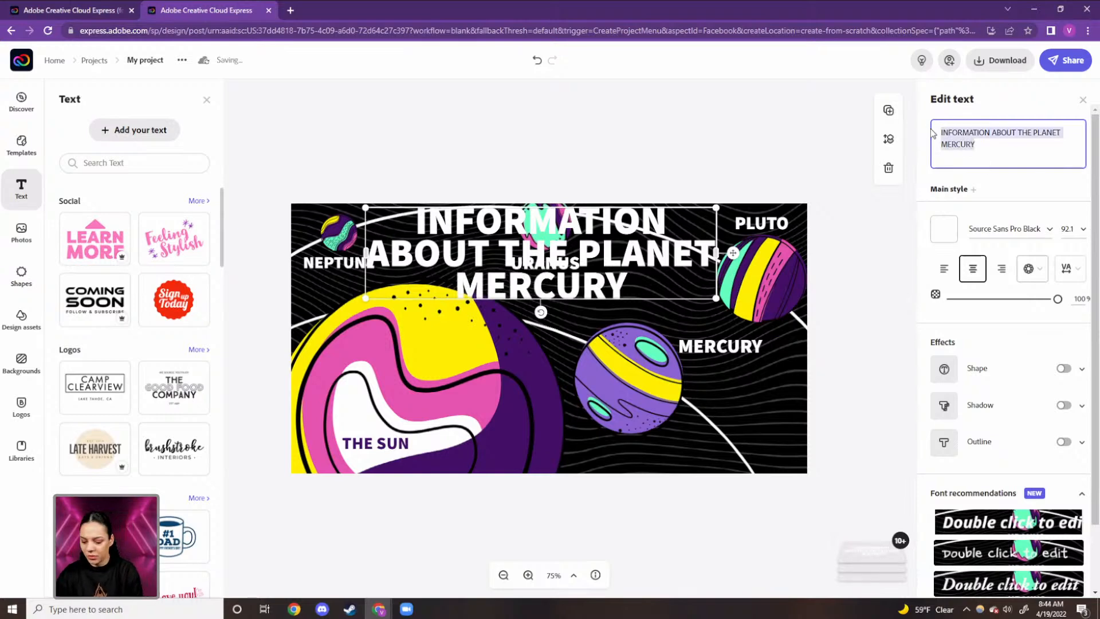
{"action": "type", "text": "Infor"}
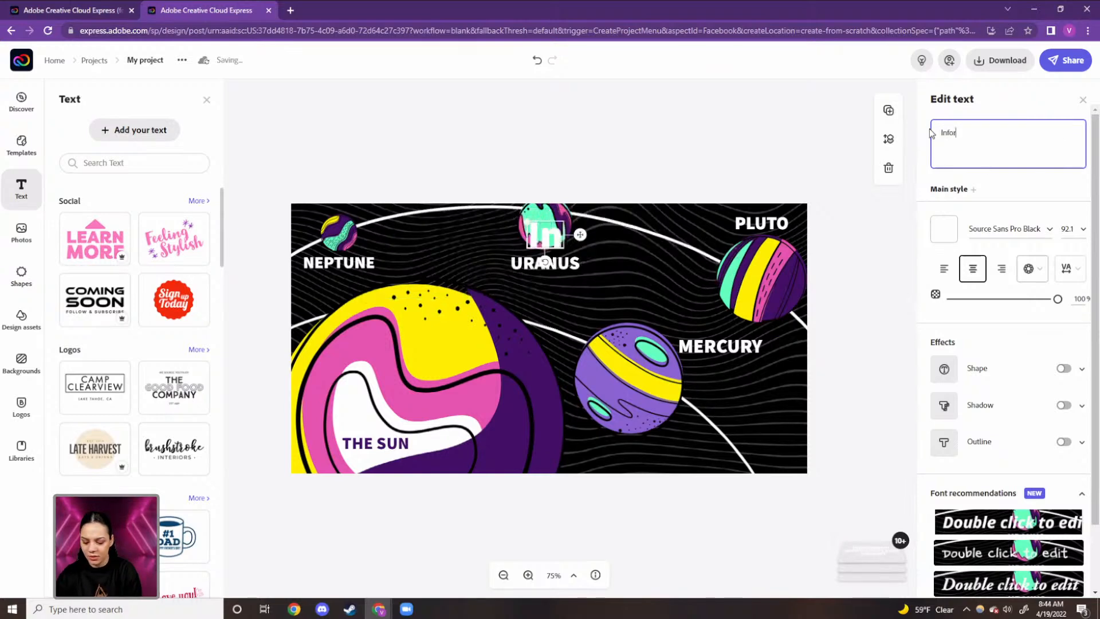
{"action": "type", "text": "mation about the"}
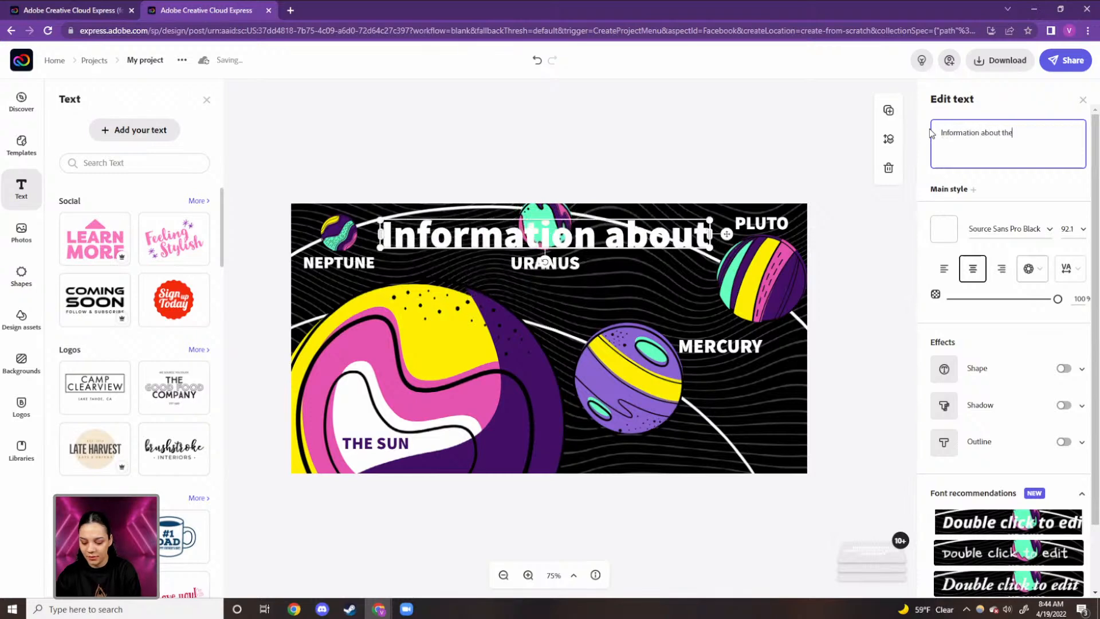
{"action": "type", "text": " planet "}
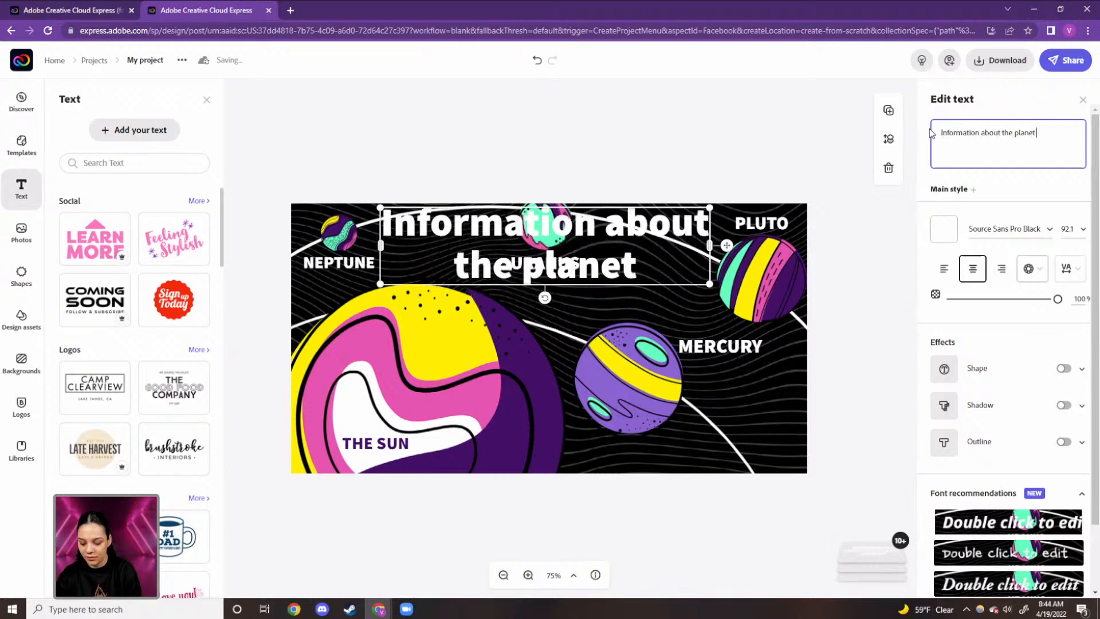
{"action": "type", "text": "Mercury"}
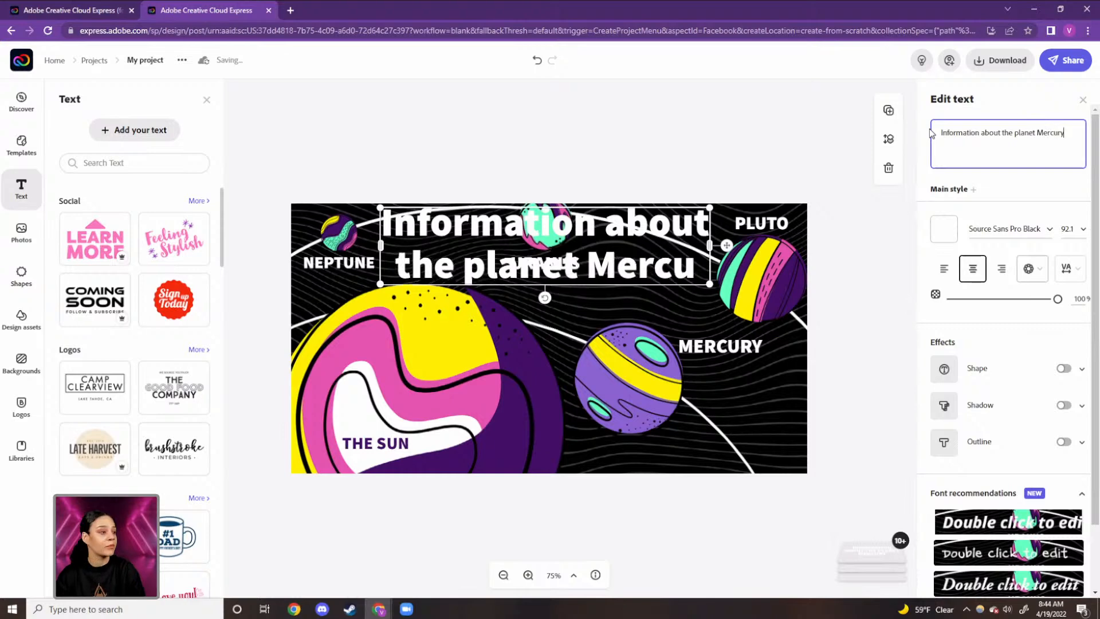
{"action": "type", "text": "."}
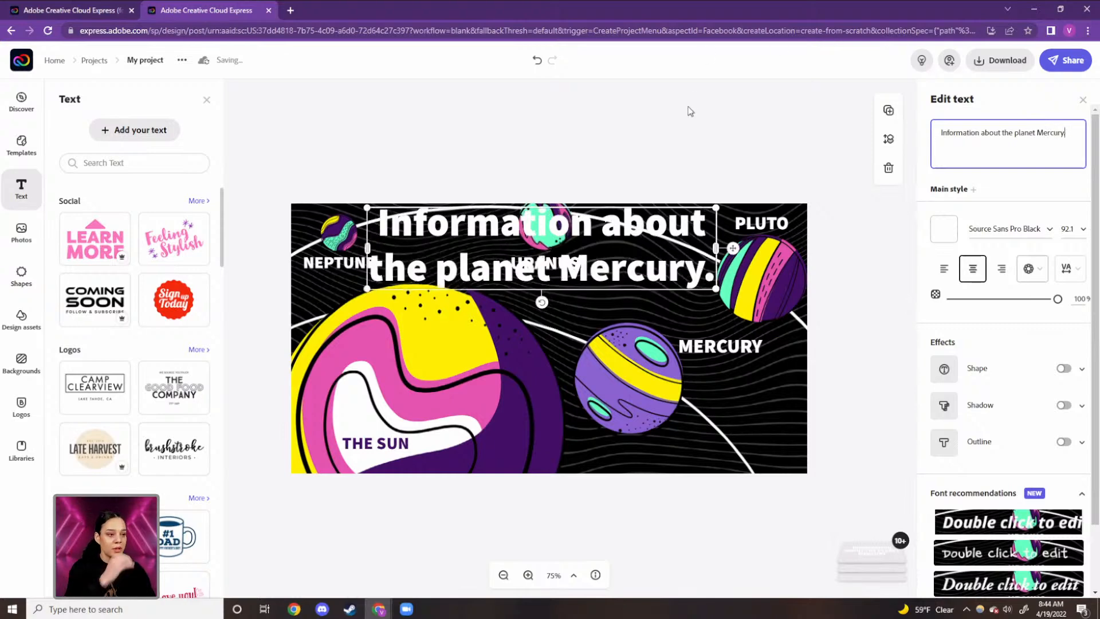
{"action": "left_click_drag", "start_coordinate": [646, 243], "coordinate": [541, 278]}
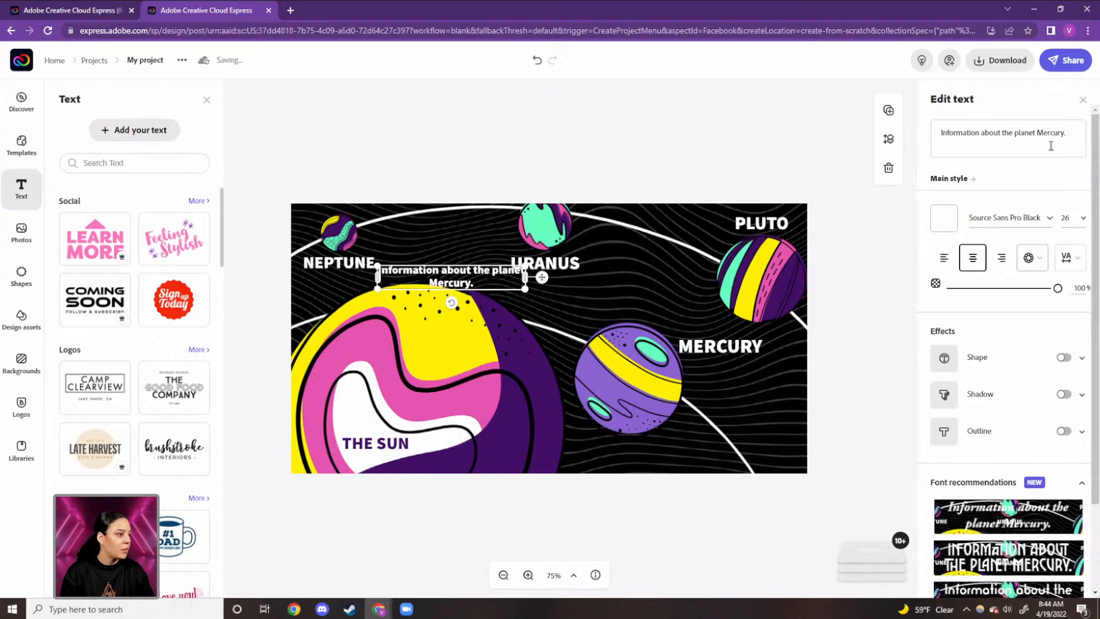
Step: Repeat the sentence "Information about the planet Mercury." so that the caption contains it twice
{"action": "left_click_drag", "start_coordinate": [1069, 137], "coordinate": [919, 143]}
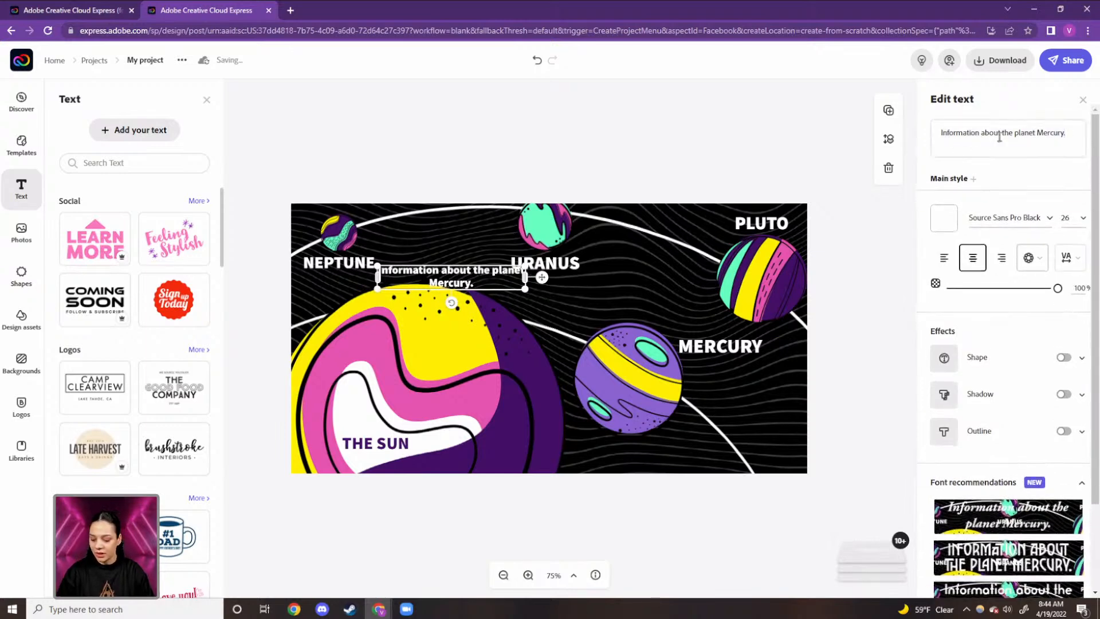
{"action": "left_click", "coordinate": [1069, 135]}
{"action": "left_click_drag", "start_coordinate": [1069, 135], "coordinate": [937, 140]}
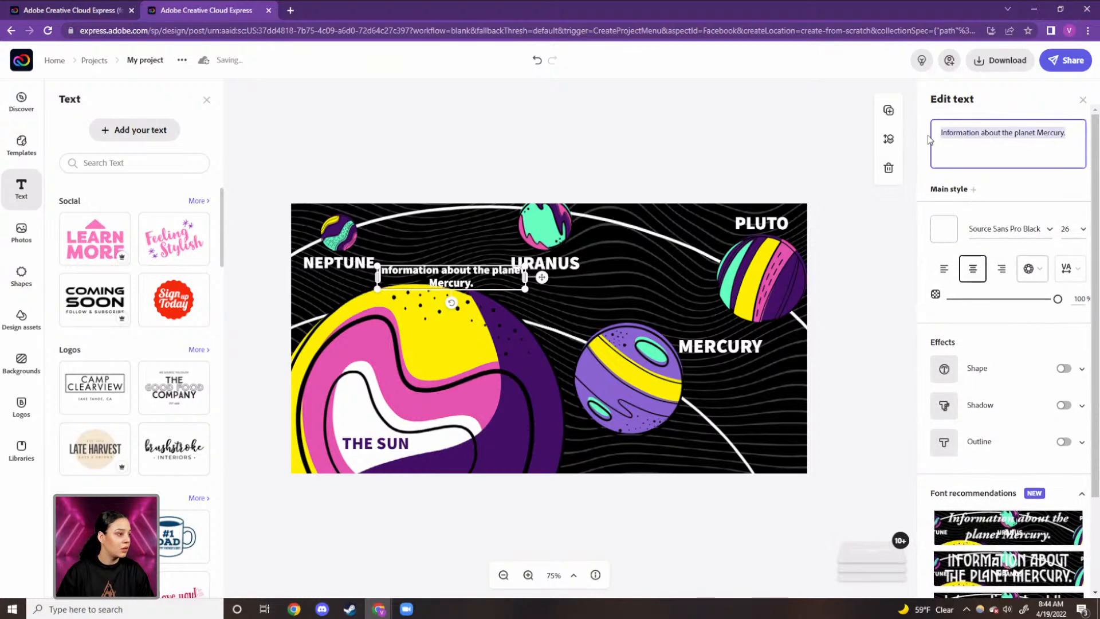
{"action": "key", "text": "ctrl+c"}
{"action": "left_click", "coordinate": [1071, 133]}
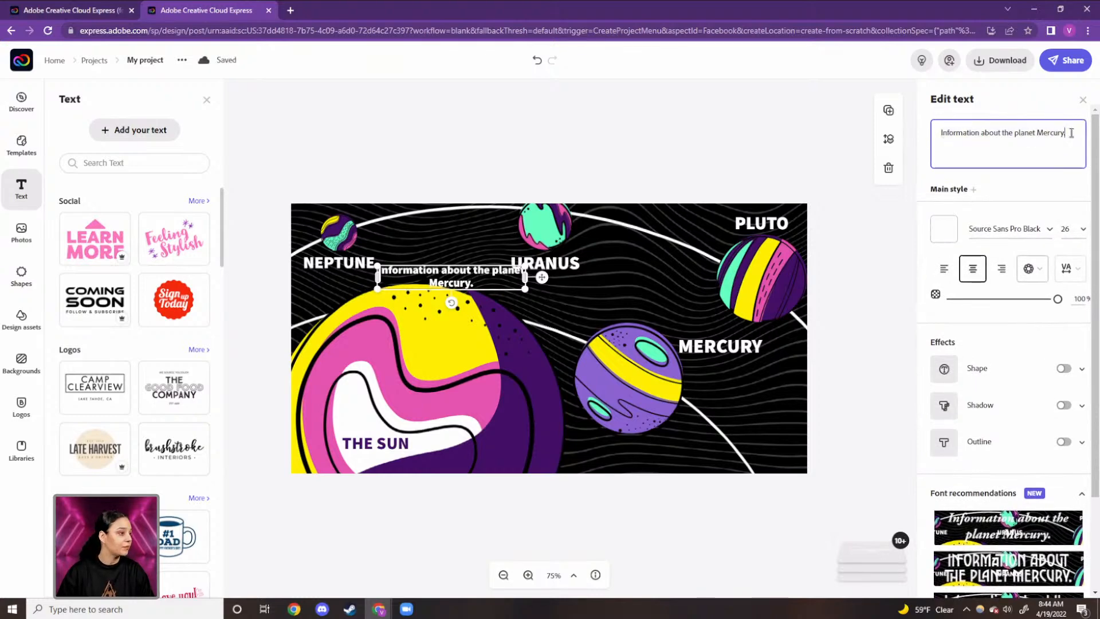
{"action": "key", "text": "ctrl+v"}
{"action": "left_click", "coordinate": [970, 147]}
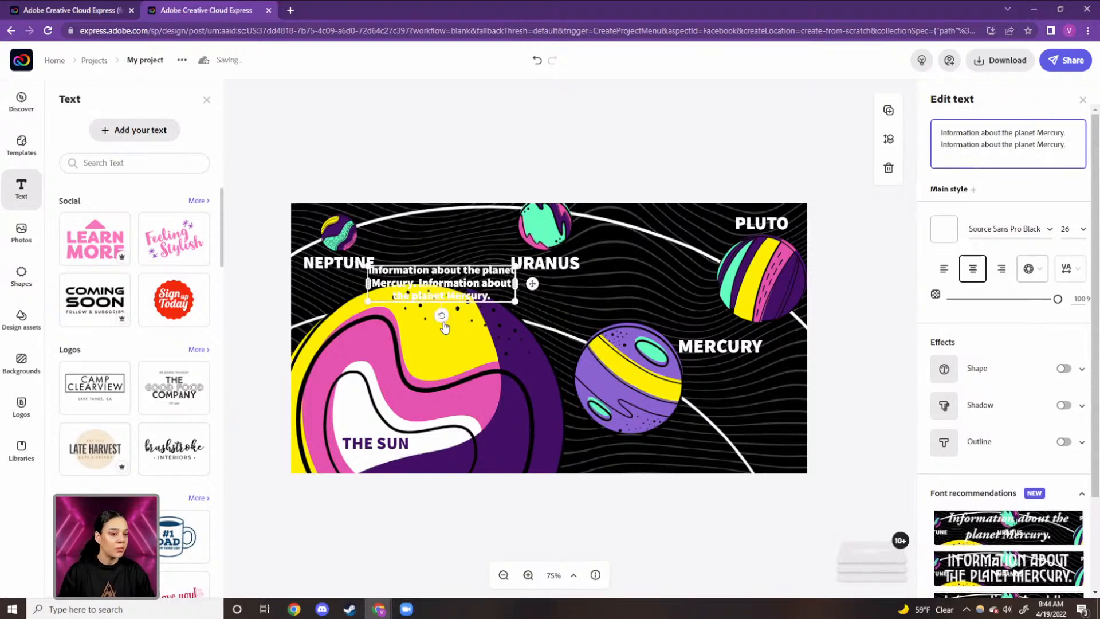
Step: Wrap the caption onto four lines just below the MERCURY label, right of the purple planet, and shrink the label to font size 44.9
{"action": "left_click_drag", "start_coordinate": [511, 297], "coordinate": [739, 387]}
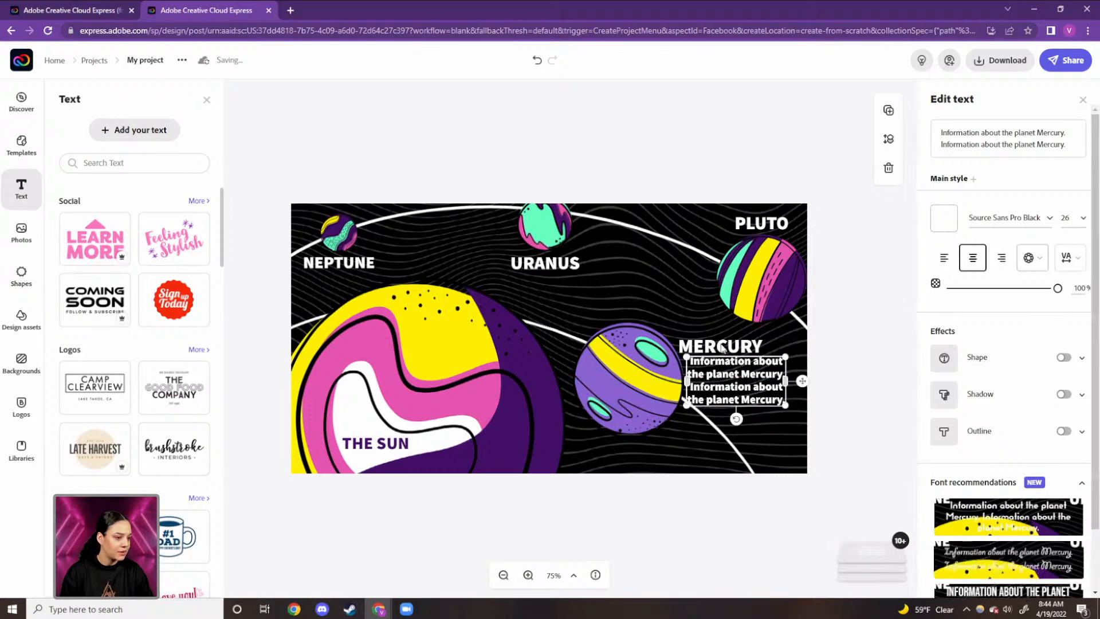
{"action": "left_click_drag", "start_coordinate": [723, 346], "coordinate": [745, 376]}
{"action": "left_click", "coordinate": [721, 373]}
{"action": "left_click", "coordinate": [723, 343]}
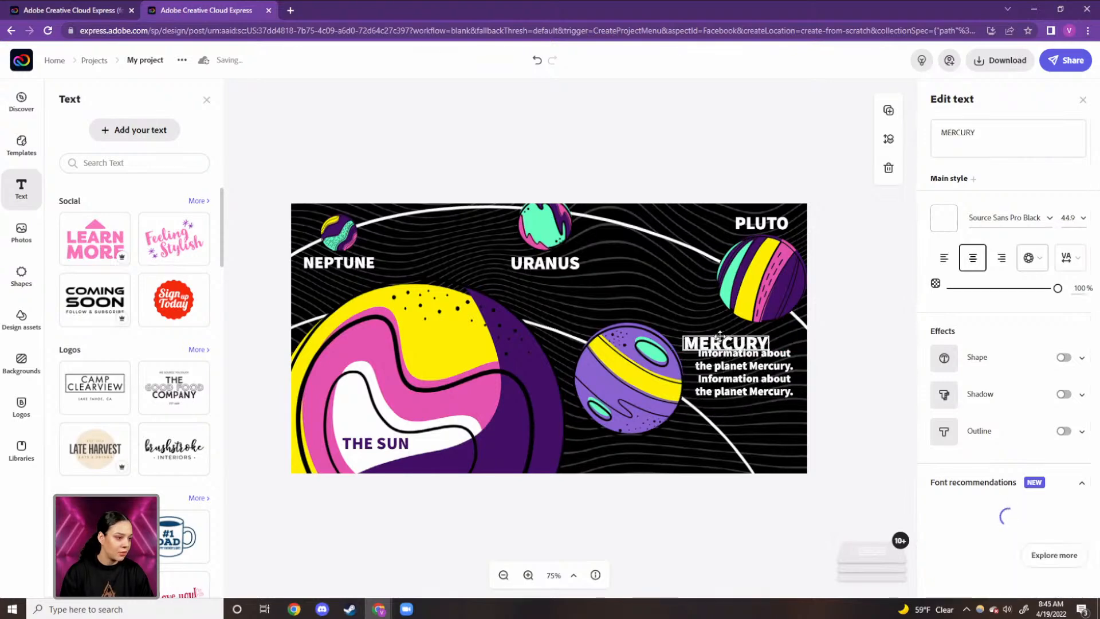
{"action": "left_click_drag", "start_coordinate": [719, 338], "coordinate": [764, 378]}
{"action": "key", "text": "ctrl+z"}
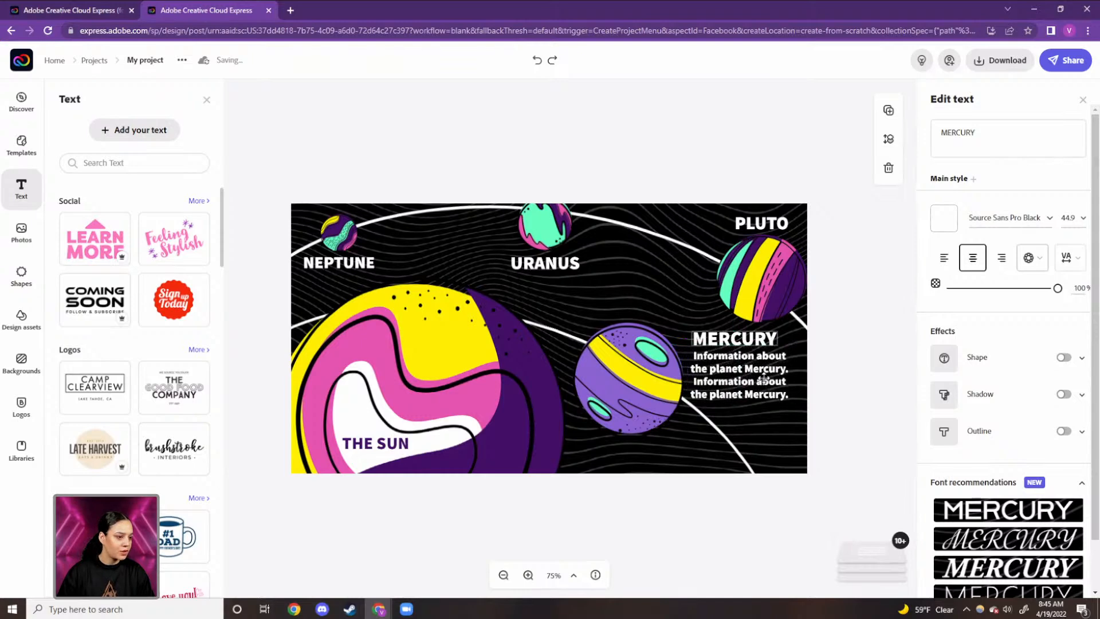
{"action": "left_click", "coordinate": [735, 338]}
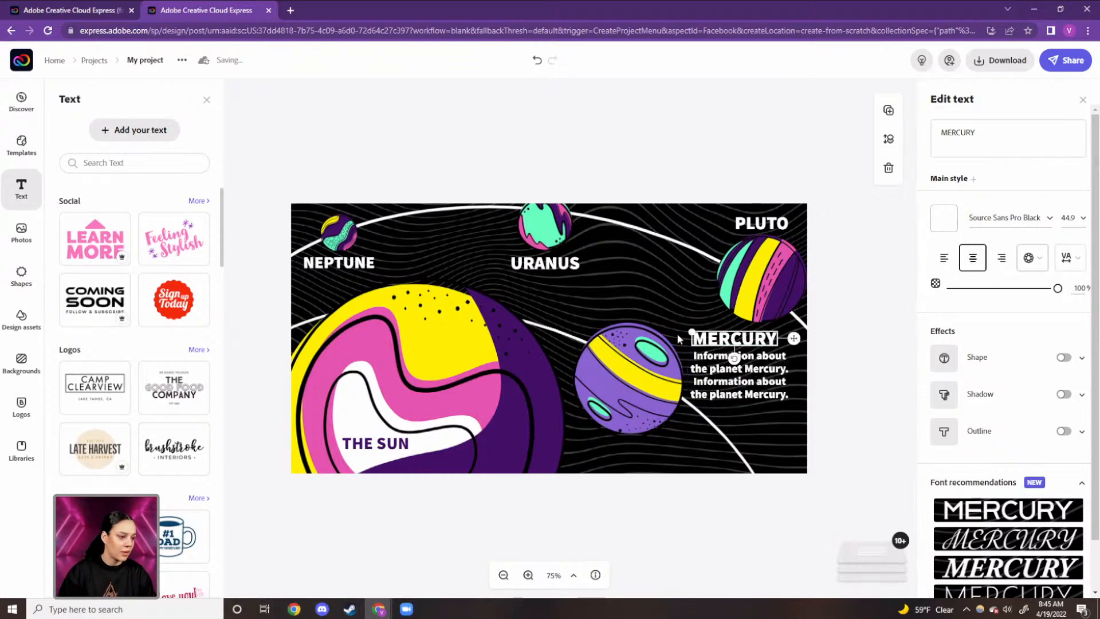
Step: Search the design assets for "arrow" and add a thin curved brush arrow to the post
{"action": "left_click", "coordinate": [21, 319]}
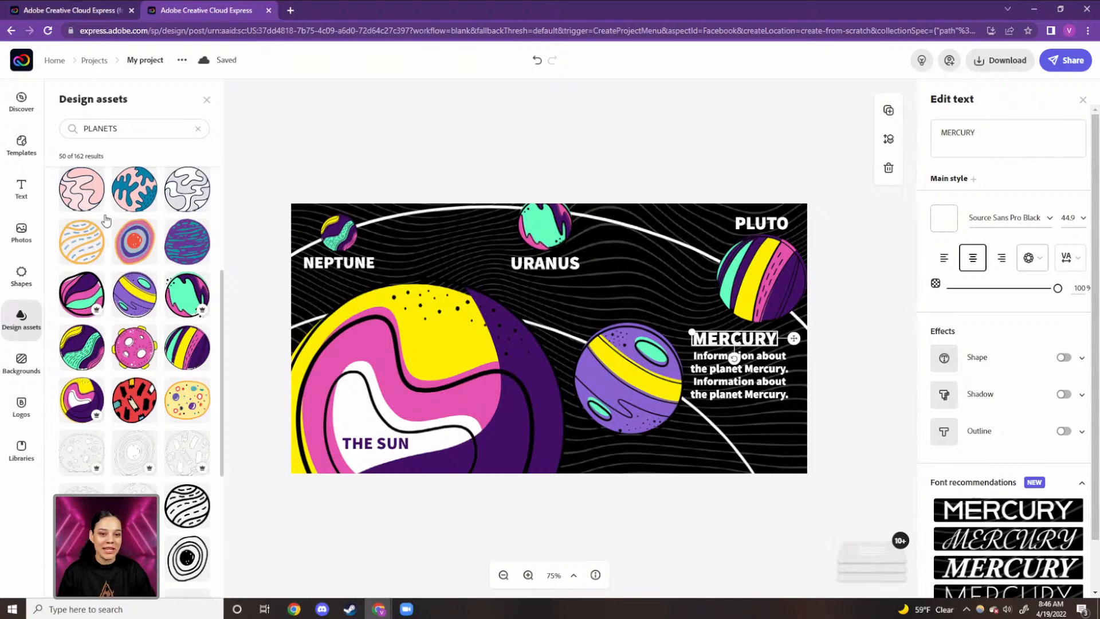
{"action": "left_click", "coordinate": [198, 129]}
{"action": "left_click", "coordinate": [158, 128]}
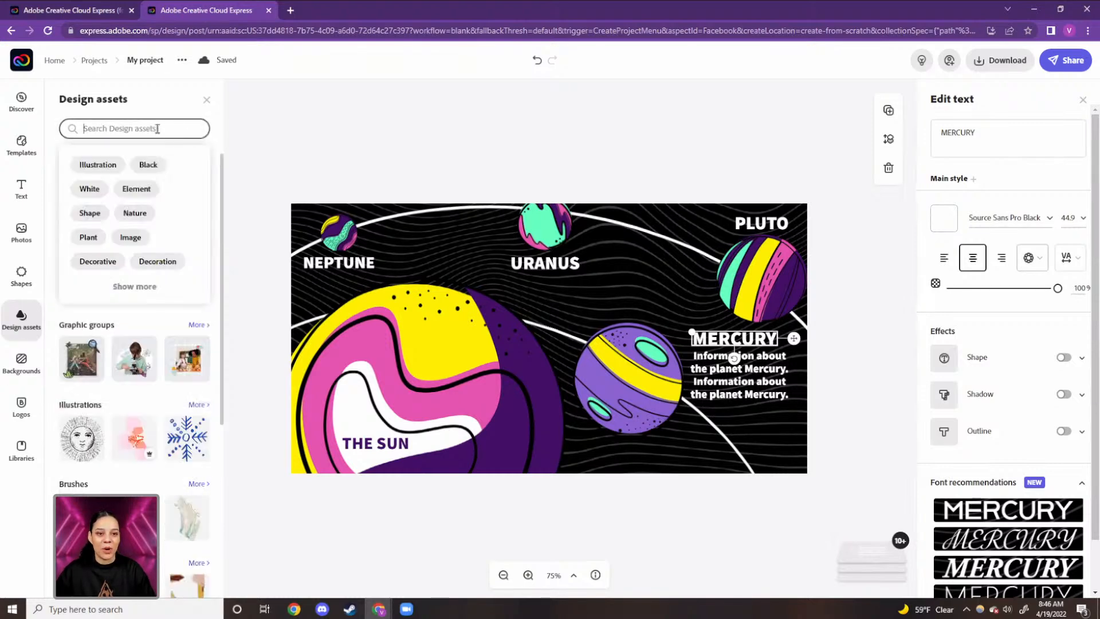
{"action": "type", "text": "arrow"}
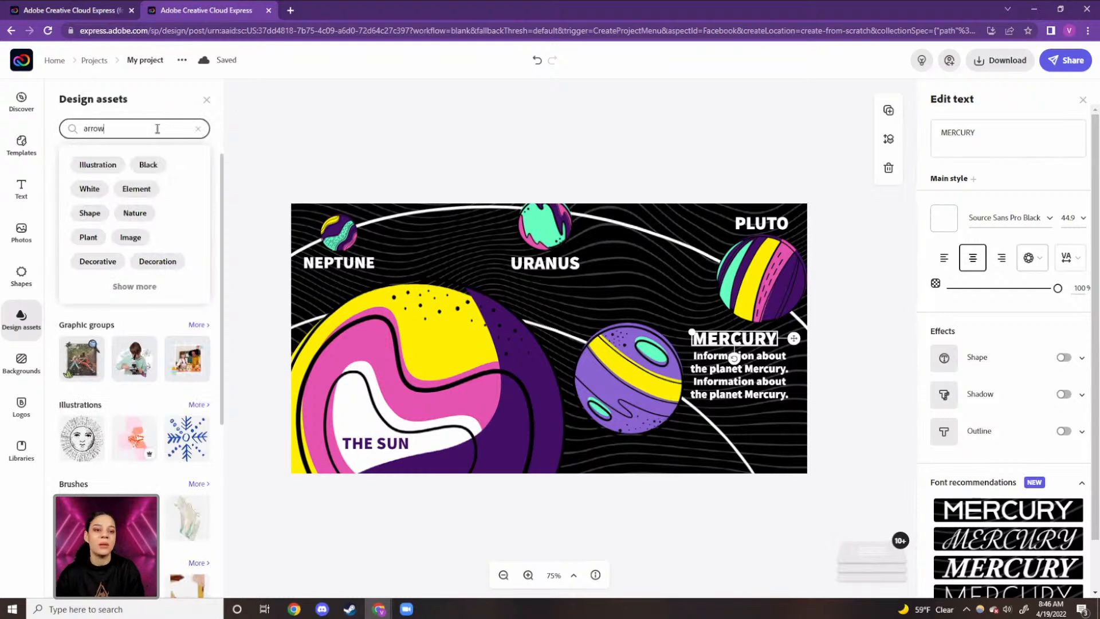
{"action": "key", "text": "Return"}
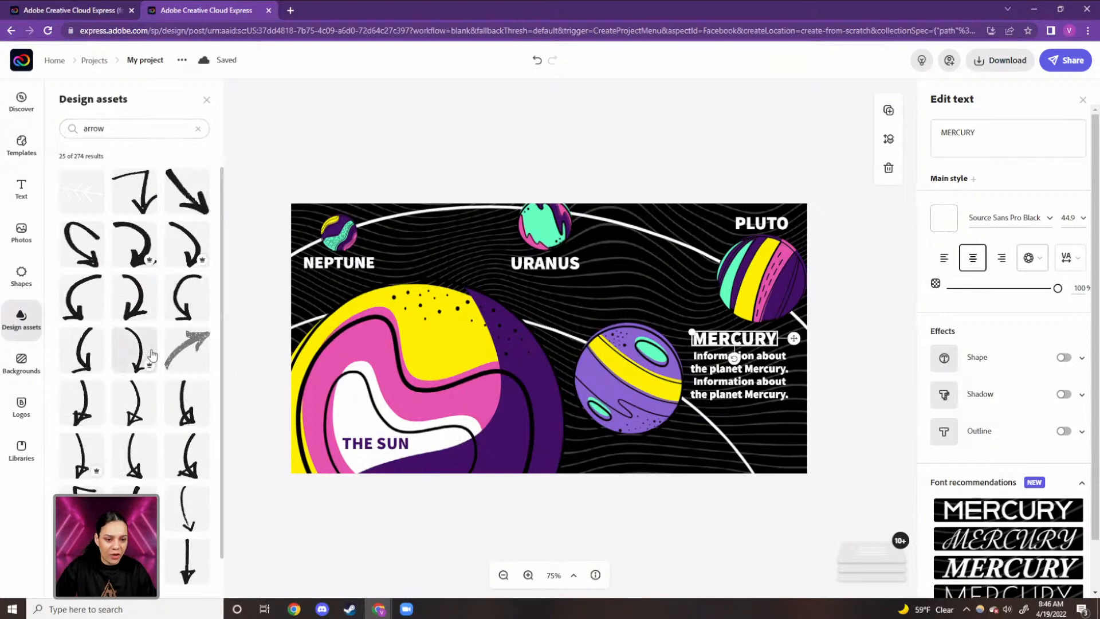
{"action": "scroll", "coordinate": [152, 355], "scroll_direction": "down", "scroll_amount": 5}
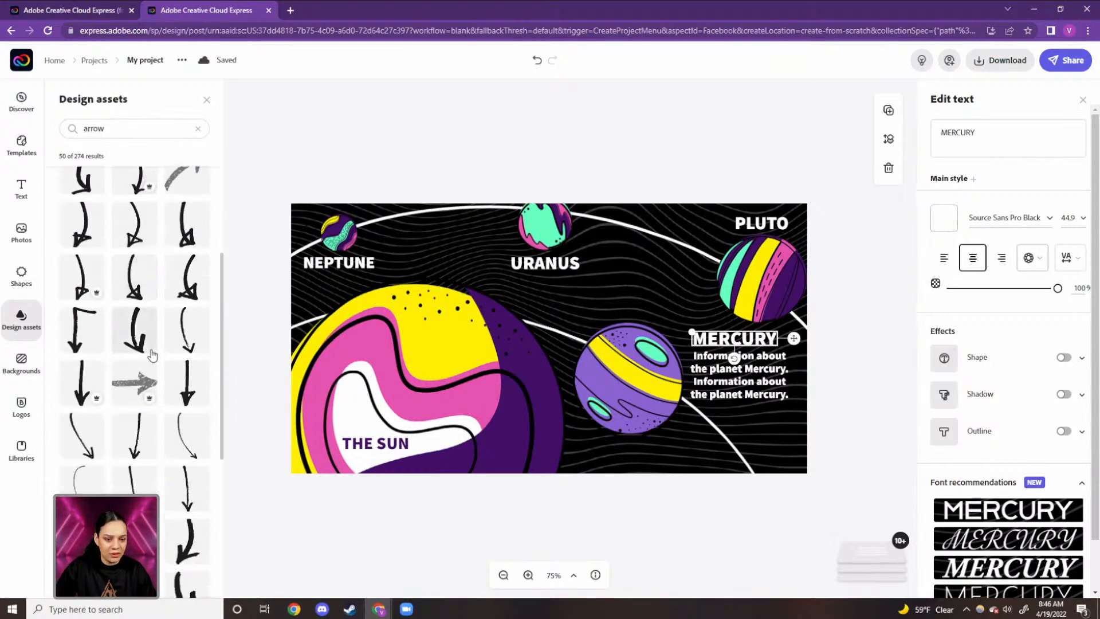
{"action": "scroll", "coordinate": [152, 355], "scroll_direction": "down", "scroll_amount": 1}
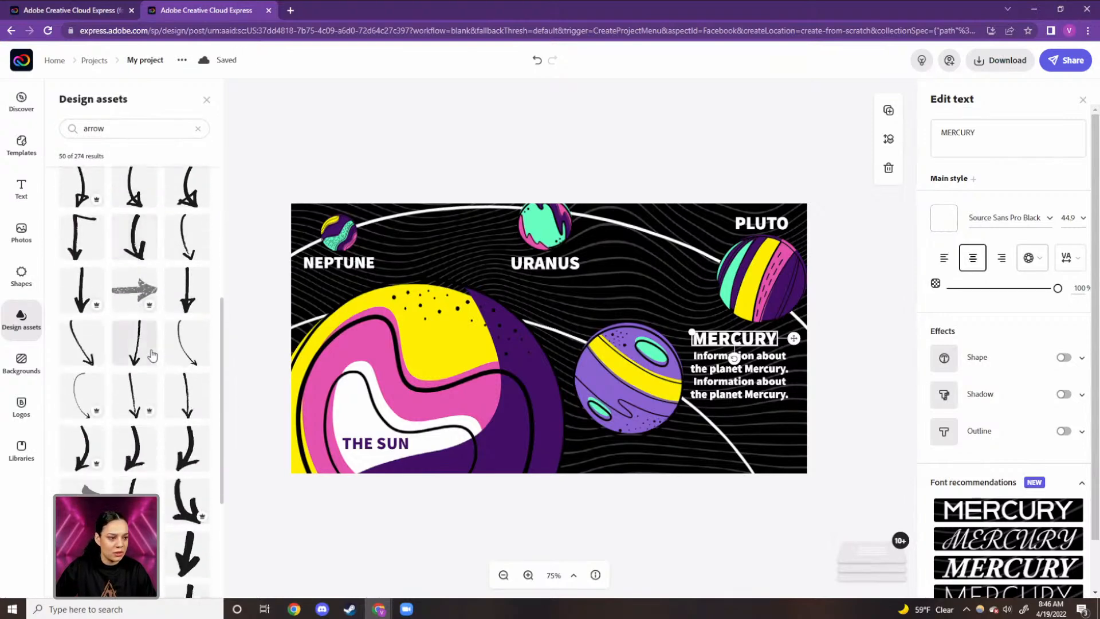
{"action": "scroll", "coordinate": [152, 355], "scroll_direction": "down", "scroll_amount": 3}
{"action": "scroll", "coordinate": [151, 355], "scroll_direction": "down", "scroll_amount": 2}
{"action": "scroll", "coordinate": [151, 355], "scroll_direction": "down", "scroll_amount": 5}
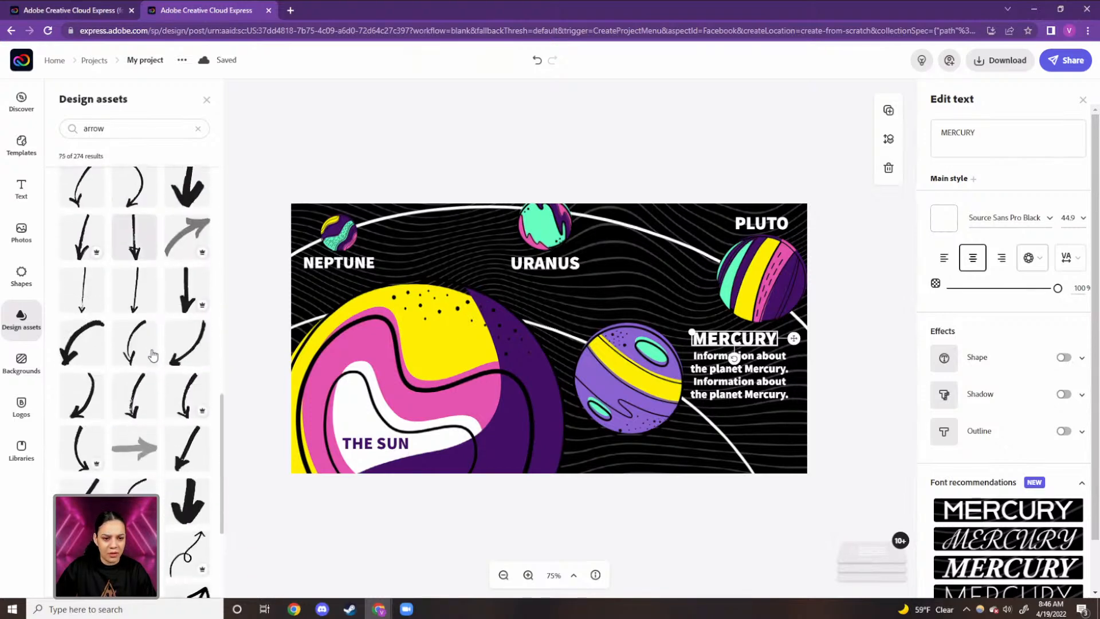
{"action": "scroll", "coordinate": [153, 355], "scroll_direction": "up", "scroll_amount": 2}
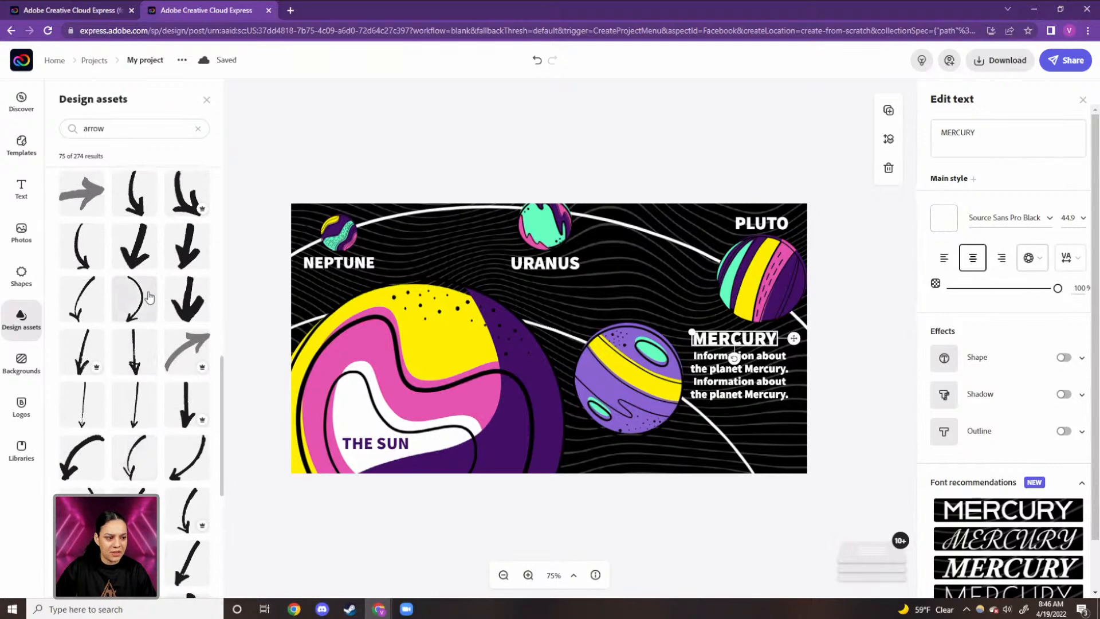
{"action": "left_click", "coordinate": [140, 297]}
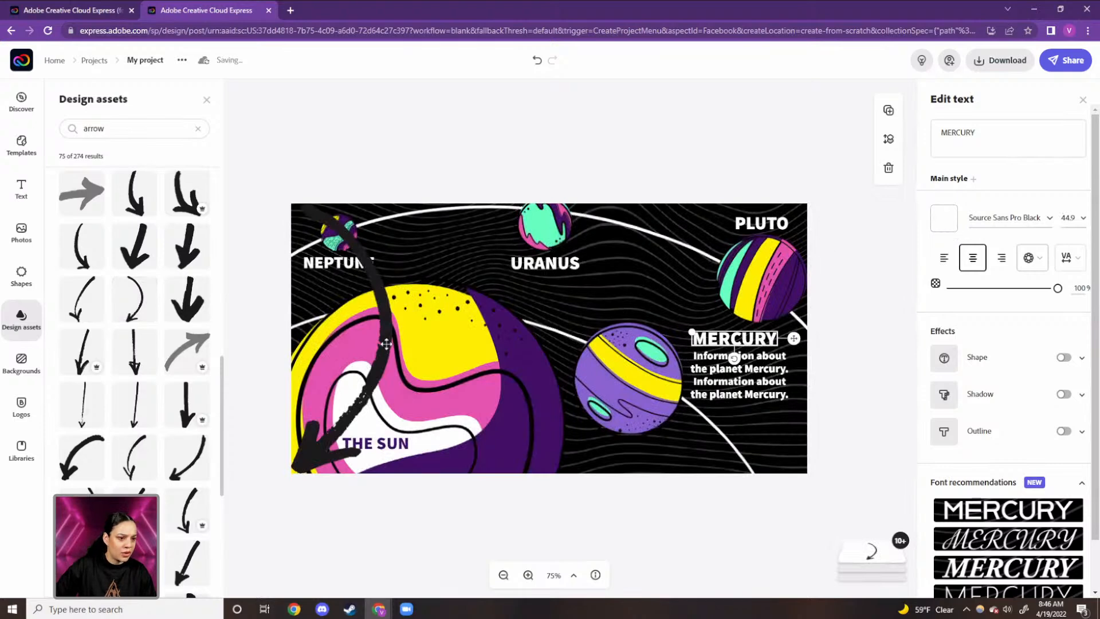
Step: Recolor the arrow white using the Duotone filter with shadows color #FFFFFF
{"action": "left_click", "coordinate": [370, 364]}
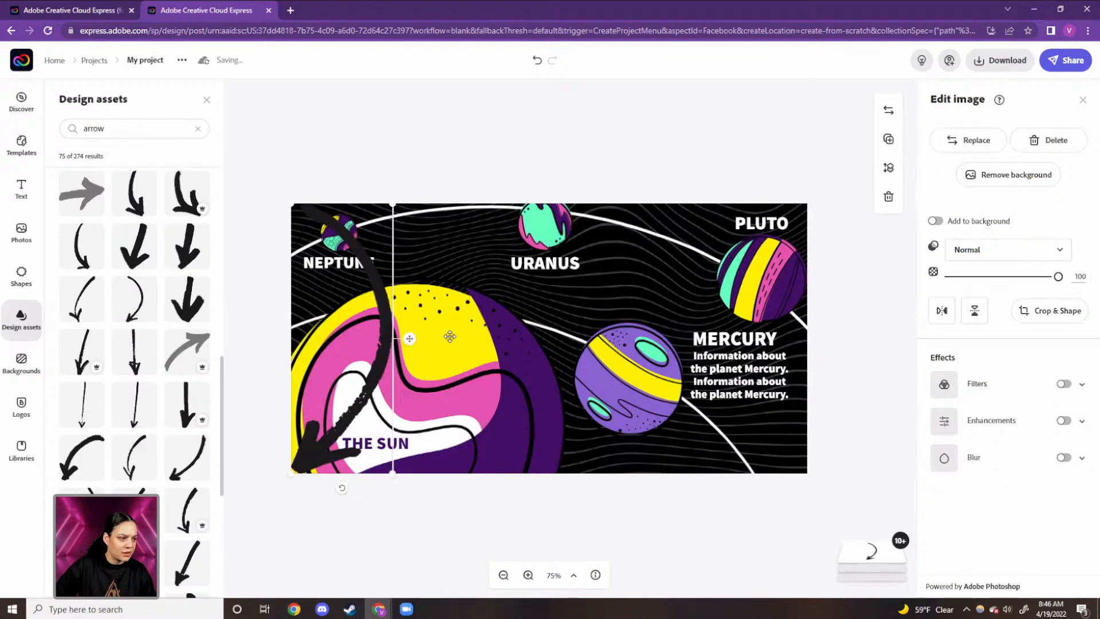
{"action": "left_click", "coordinate": [1063, 387]}
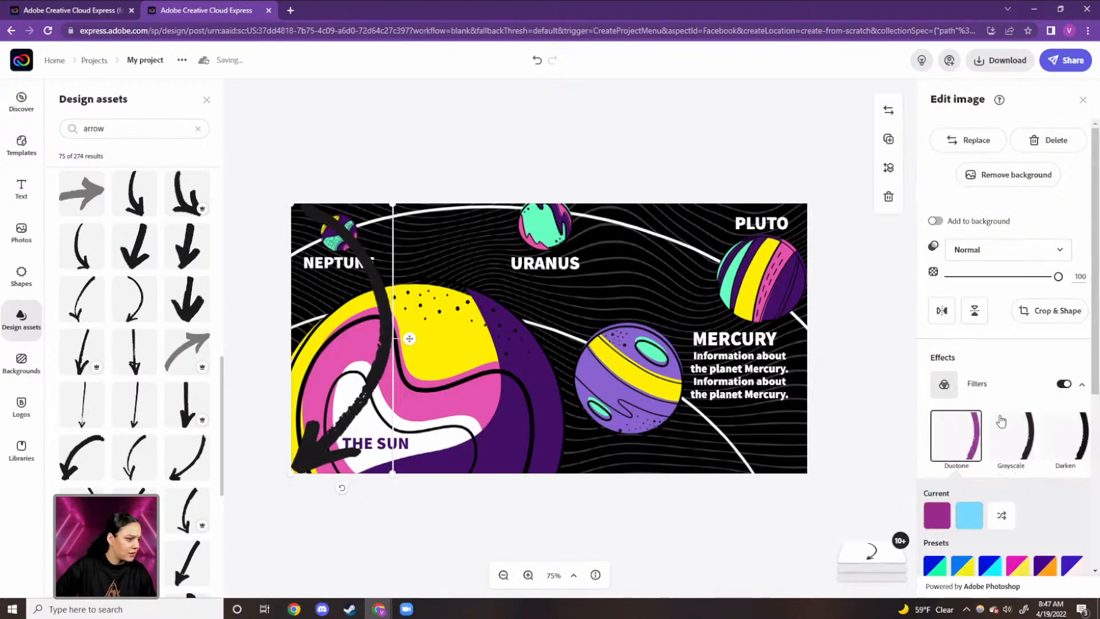
{"action": "left_click", "coordinate": [938, 515]}
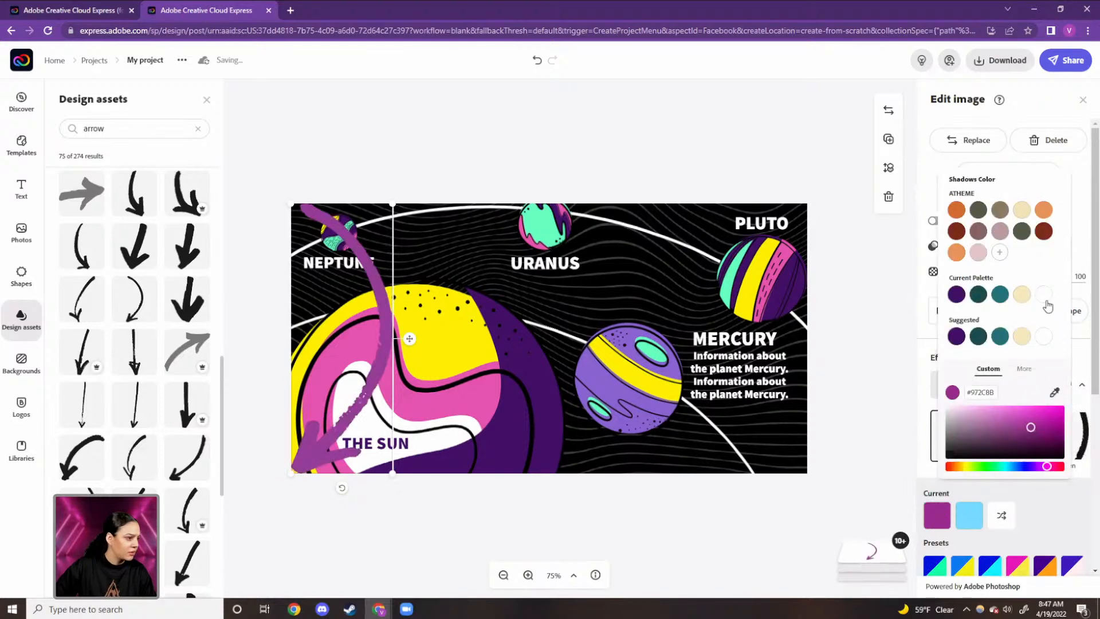
{"action": "left_click", "coordinate": [1043, 295]}
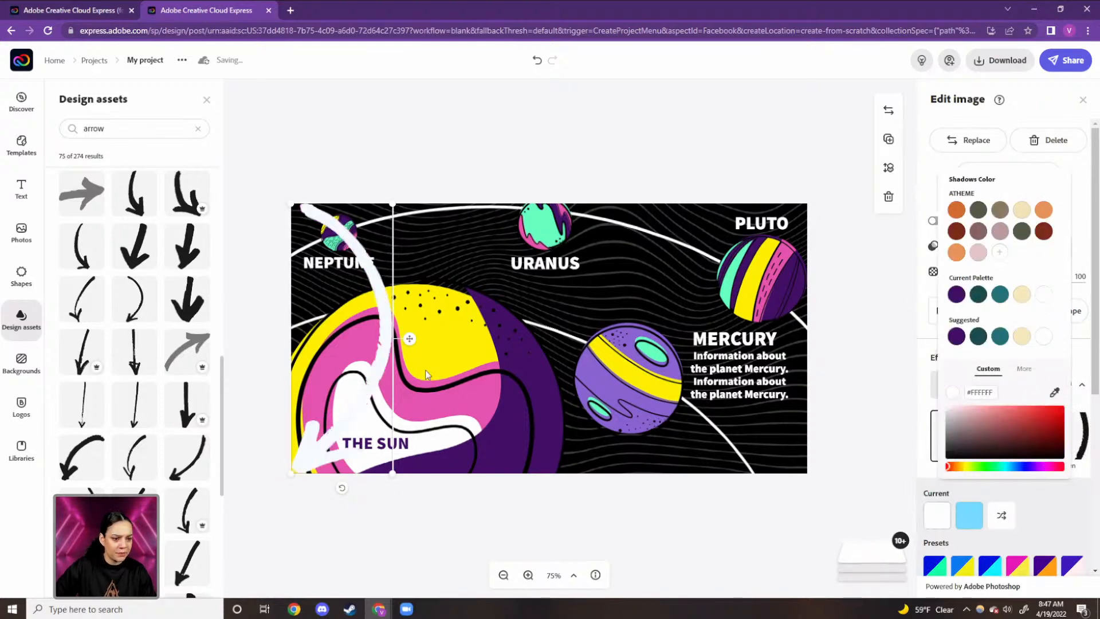
Step: Rotate the arrow a quarter turn, flip it and shrink it into a small arc from the MERCURY label to the purple planet
{"action": "left_click_drag", "start_coordinate": [343, 491], "coordinate": [491, 338]}
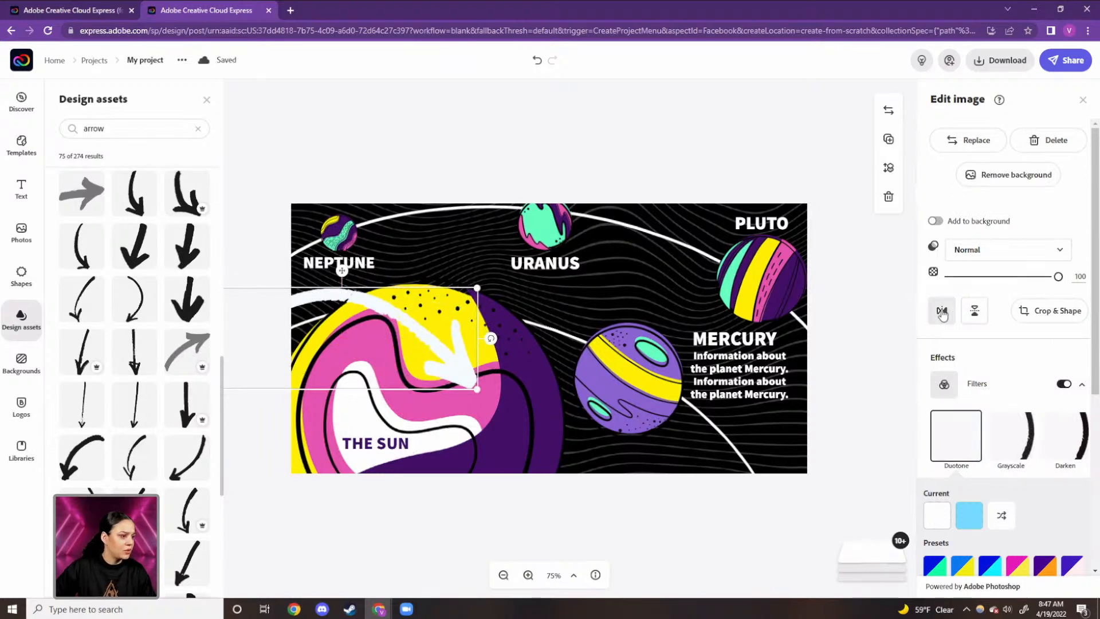
{"action": "left_click", "coordinate": [942, 312]}
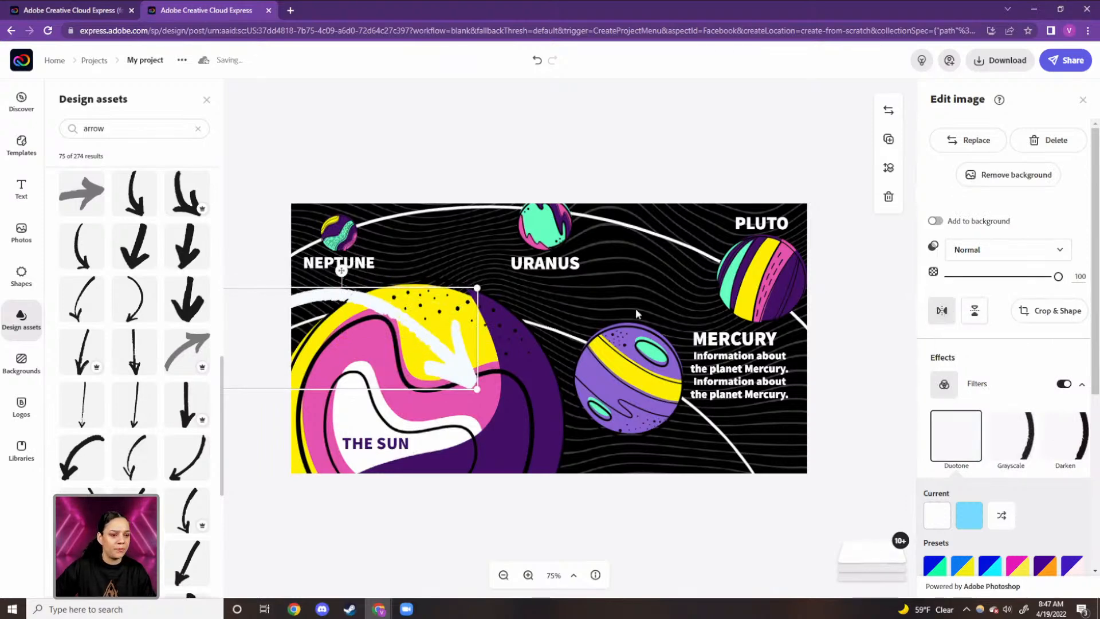
{"action": "left_click_drag", "start_coordinate": [593, 295], "coordinate": [601, 295]}
{"action": "left_click_drag", "start_coordinate": [741, 251], "coordinate": [624, 294]}
{"action": "left_click_drag", "start_coordinate": [576, 335], "coordinate": [682, 329]}
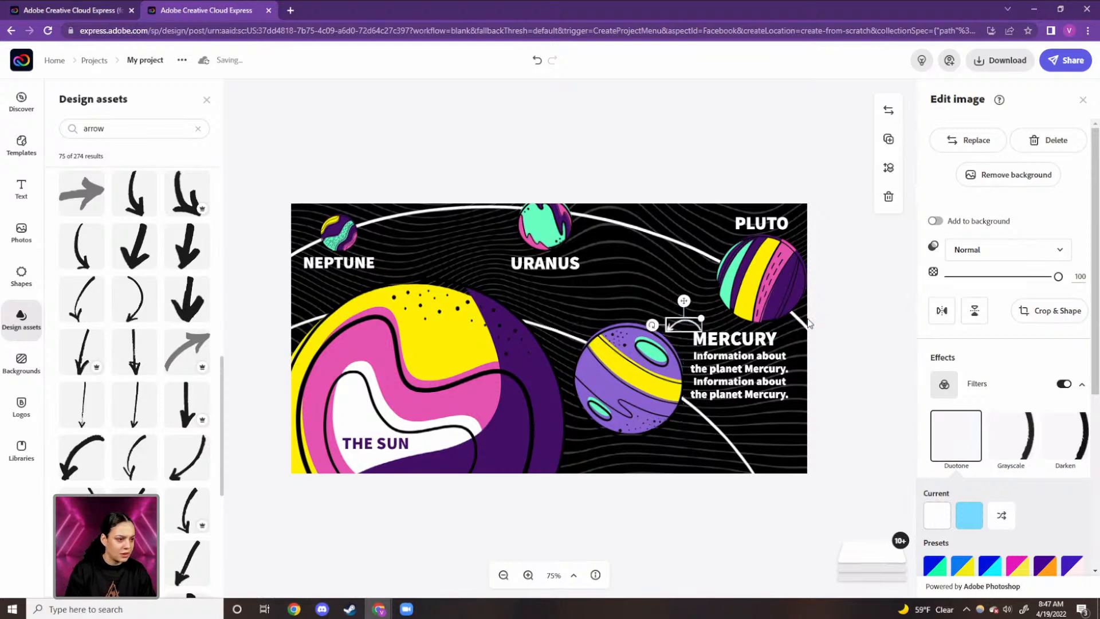
Step: Nudge the small arrow slightly up and left so it sits between the MERCURY label and the purple planet
{"action": "key", "text": "Up"}
{"action": "key", "text": "Up"}
{"action": "key", "text": "Left"}
{"action": "key", "text": "Left"}
{"action": "key", "text": "Left"}
{"action": "key", "text": "Left"}
{"action": "key", "text": "Left"}
{"action": "key", "text": "Left"}
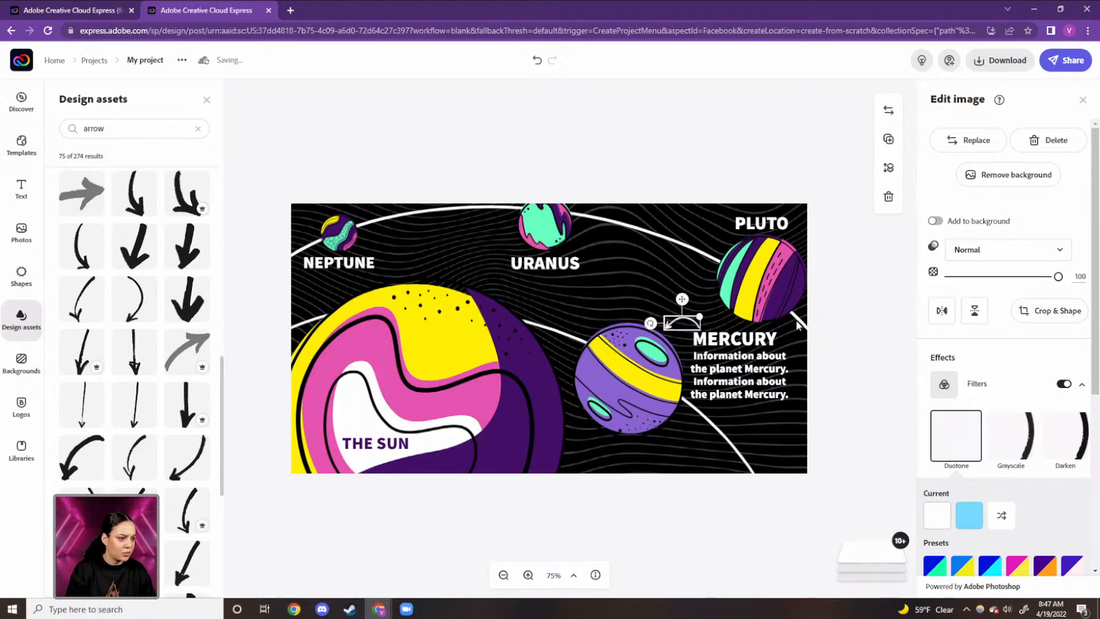
{"action": "key", "text": "Left"}
{"action": "key", "text": "Left"}
{"action": "key", "text": "Left"}
{"action": "key", "text": "Left"}
{"action": "key", "text": "Left"}
{"action": "key", "text": "Left"}
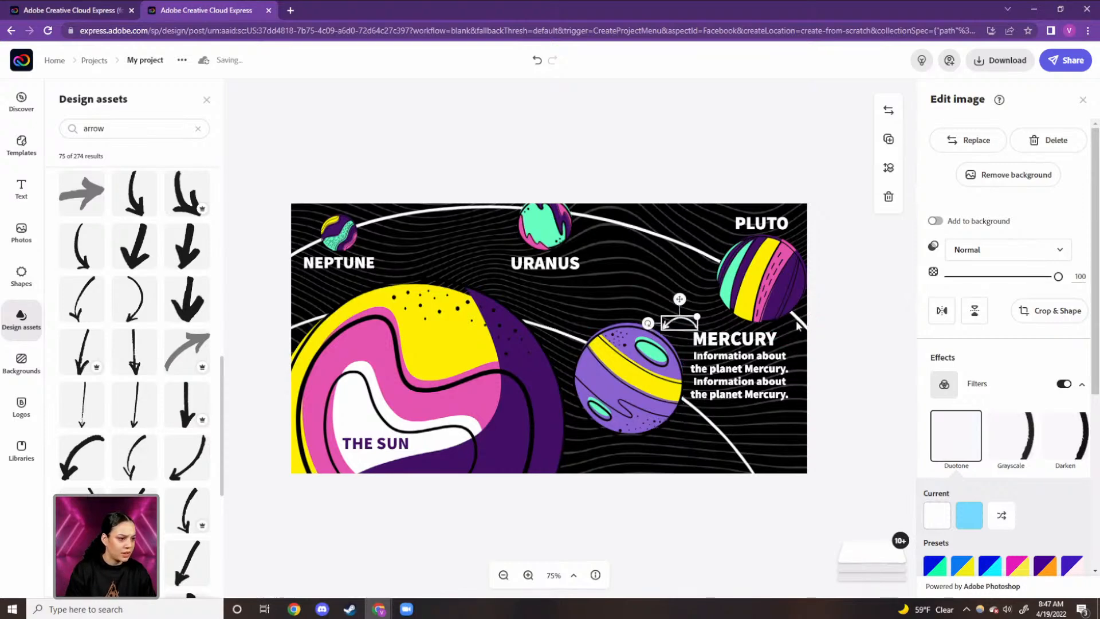
{"action": "key", "text": "Left"}
{"action": "key", "text": "Left"}
{"action": "key", "text": "Left"}
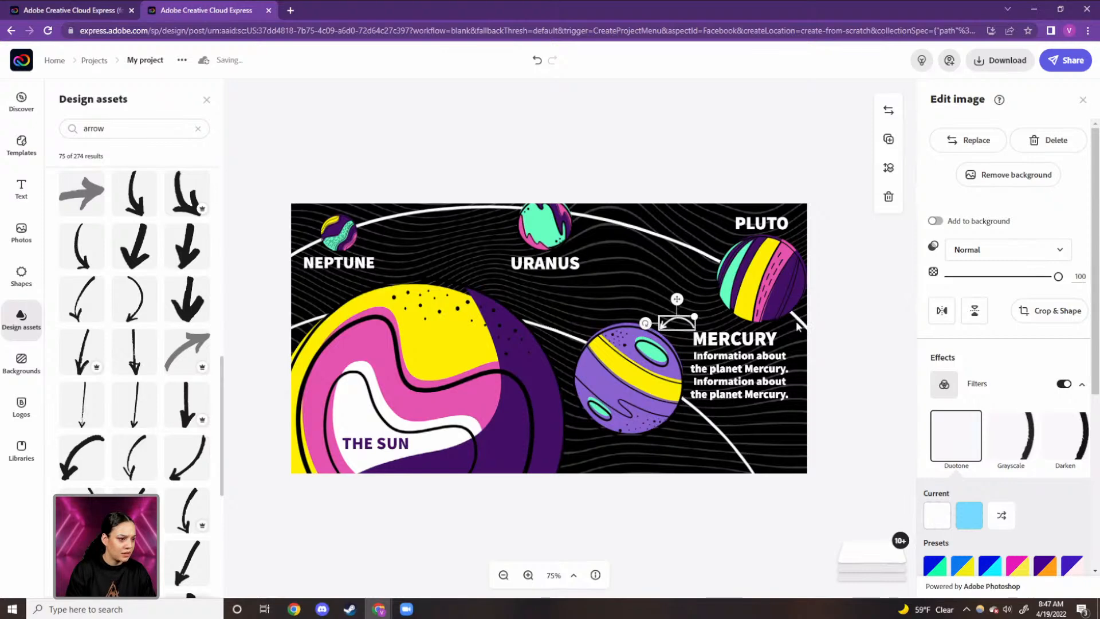
{"action": "key", "text": "Left"}
{"action": "key", "text": "Left"}
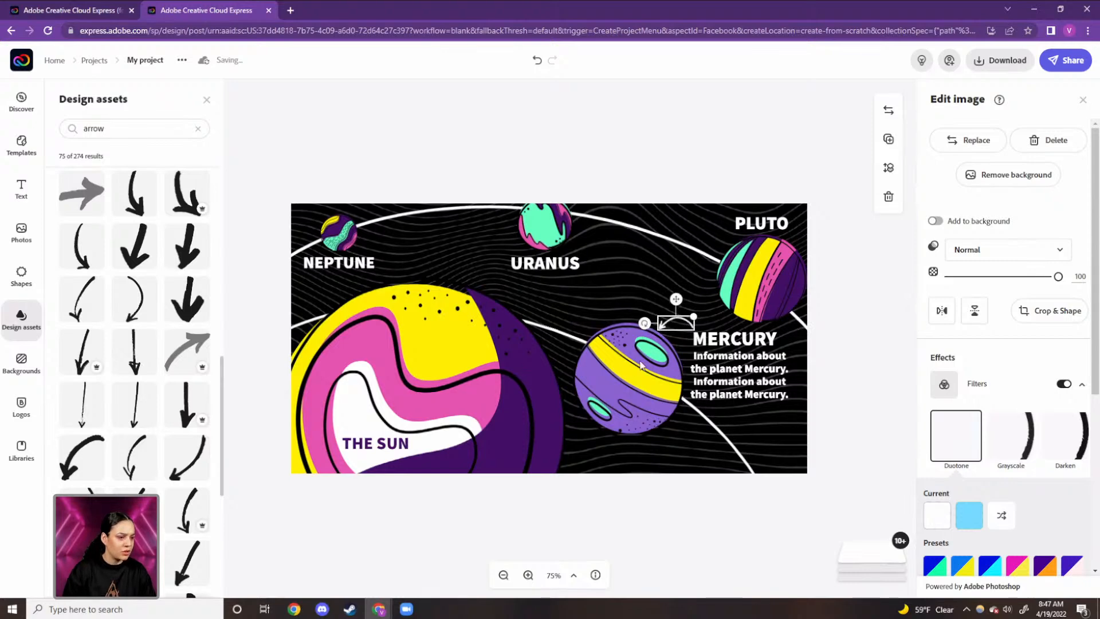
{"action": "left_click", "coordinate": [692, 164]}
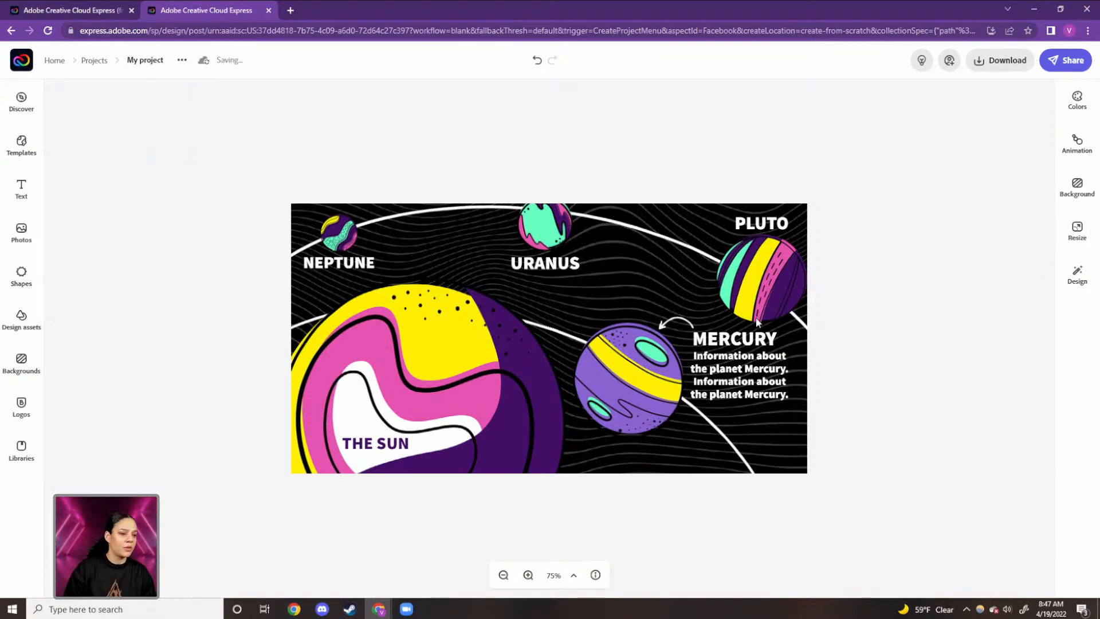
Step: Select the Mercury caption, label, arrow and purple planet together and move them slightly down and to the right
{"action": "left_click", "coordinate": [715, 368]}
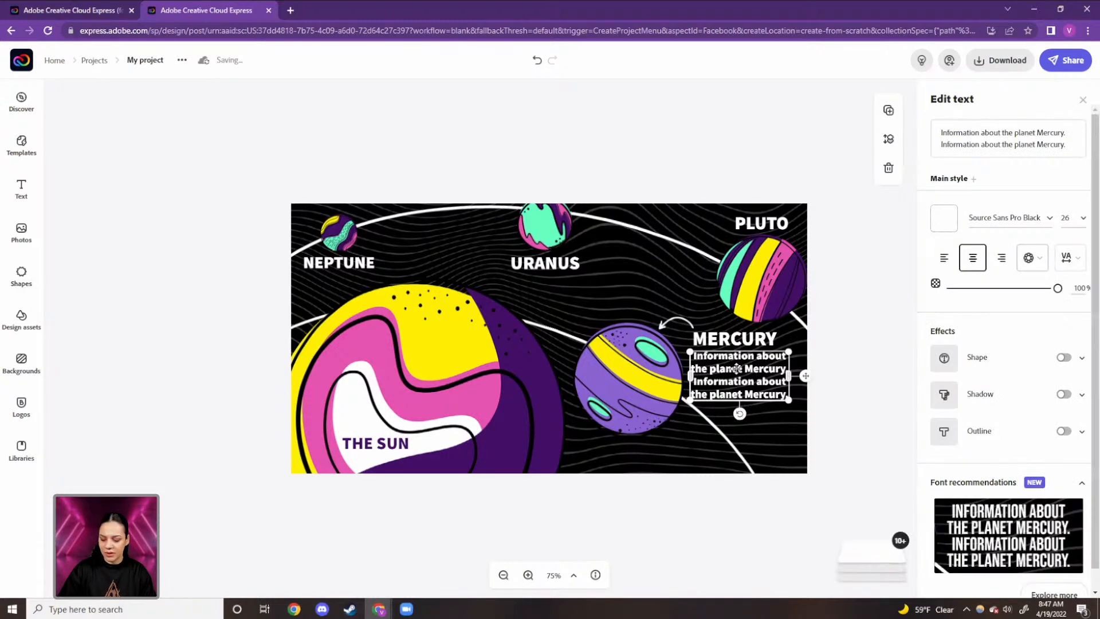
{"action": "key", "text": "Escape"}
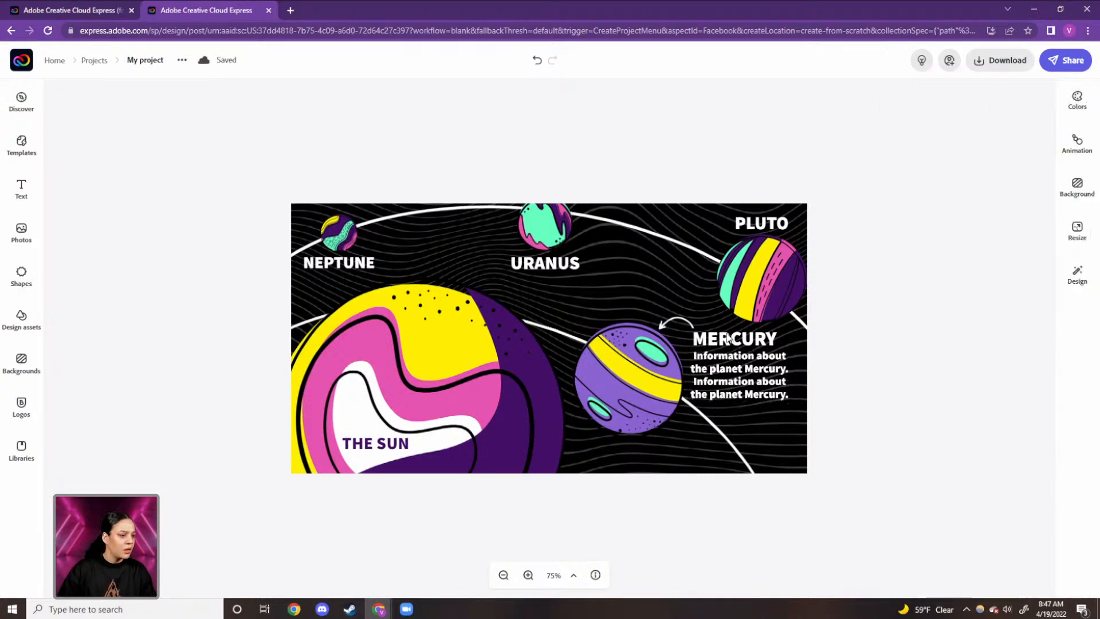
{"action": "left_click", "coordinate": [738, 351]}
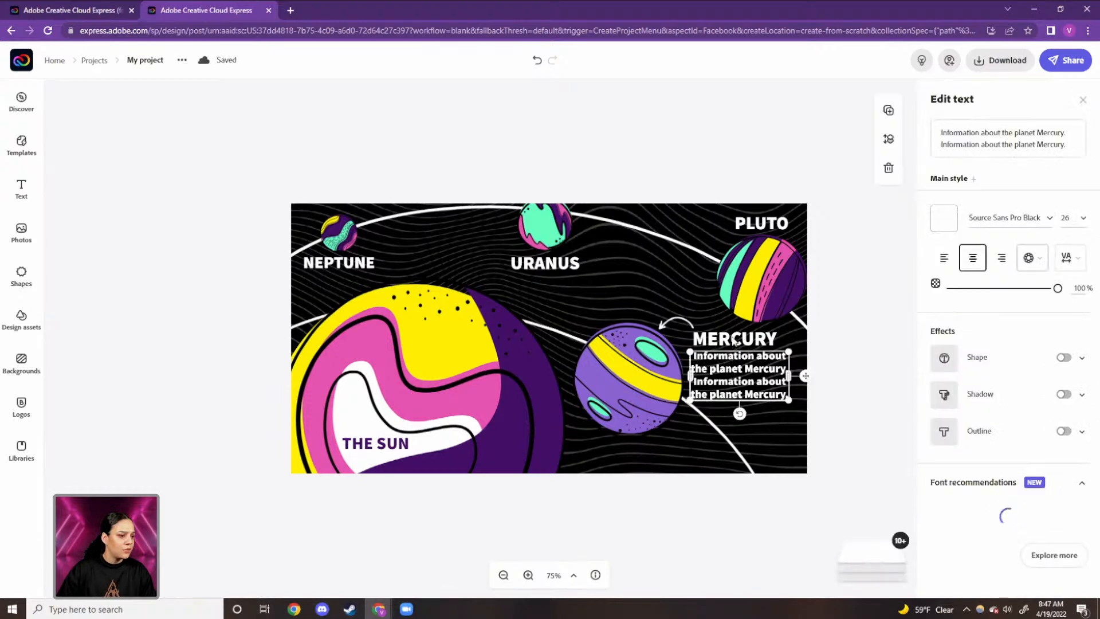
{"action": "left_click", "coordinate": [734, 340], "text": "shift"}
{"action": "left_click", "coordinate": [677, 322], "text": "shift"}
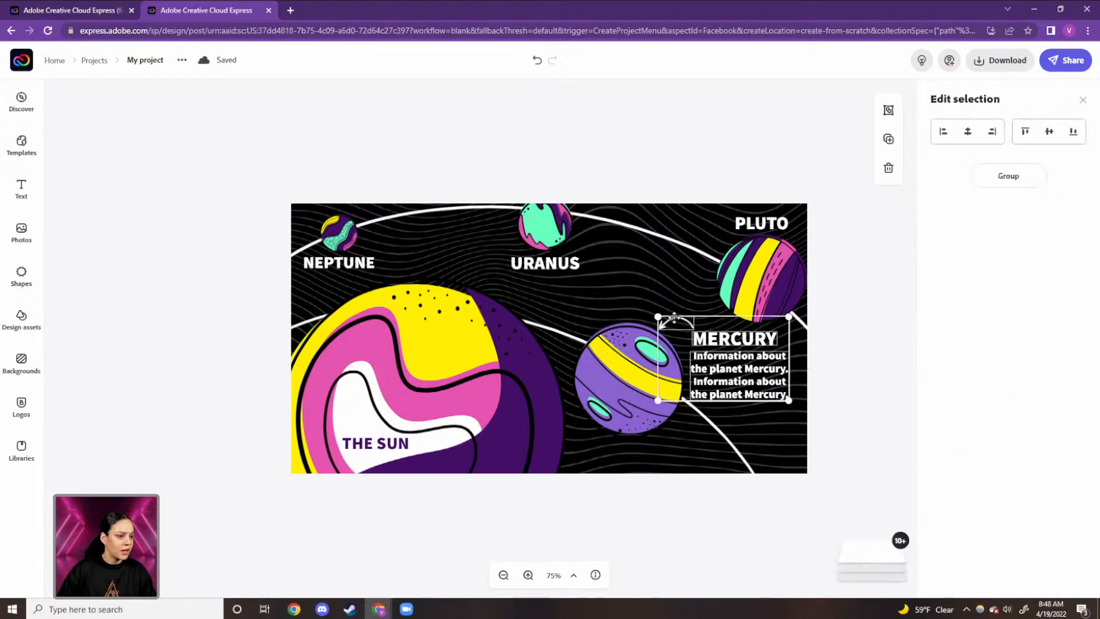
{"action": "left_click", "coordinate": [644, 366], "text": "shift"}
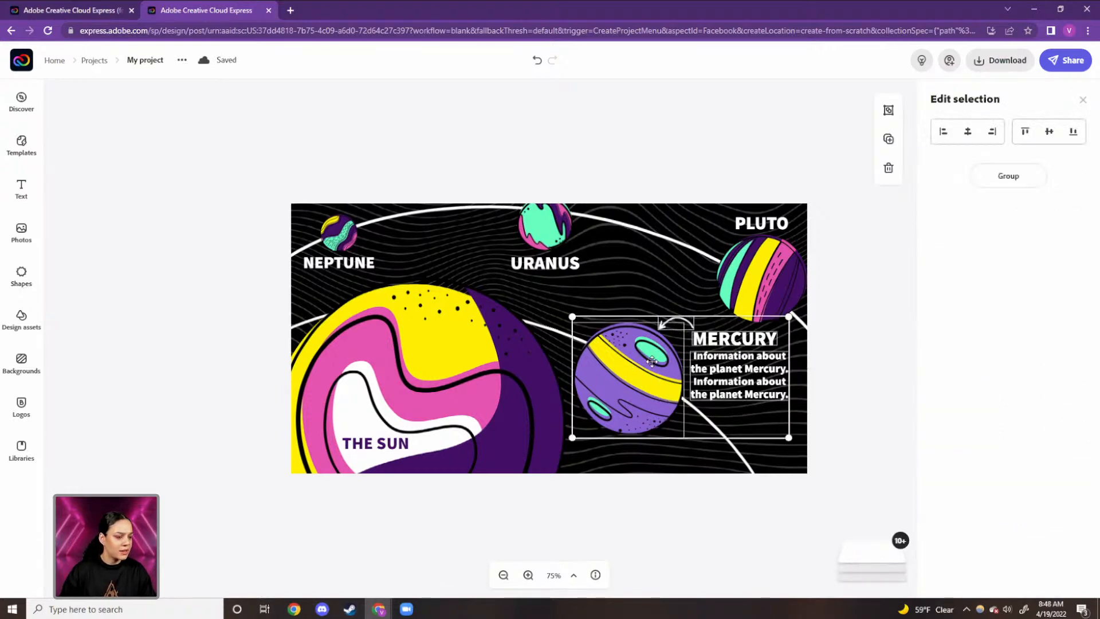
{"action": "left_click_drag", "start_coordinate": [657, 371], "coordinate": [670, 380]}
Step: Select the Pluto planet and its PLUTO label together and move them slightly left and up
{"action": "left_click", "coordinate": [754, 276]}
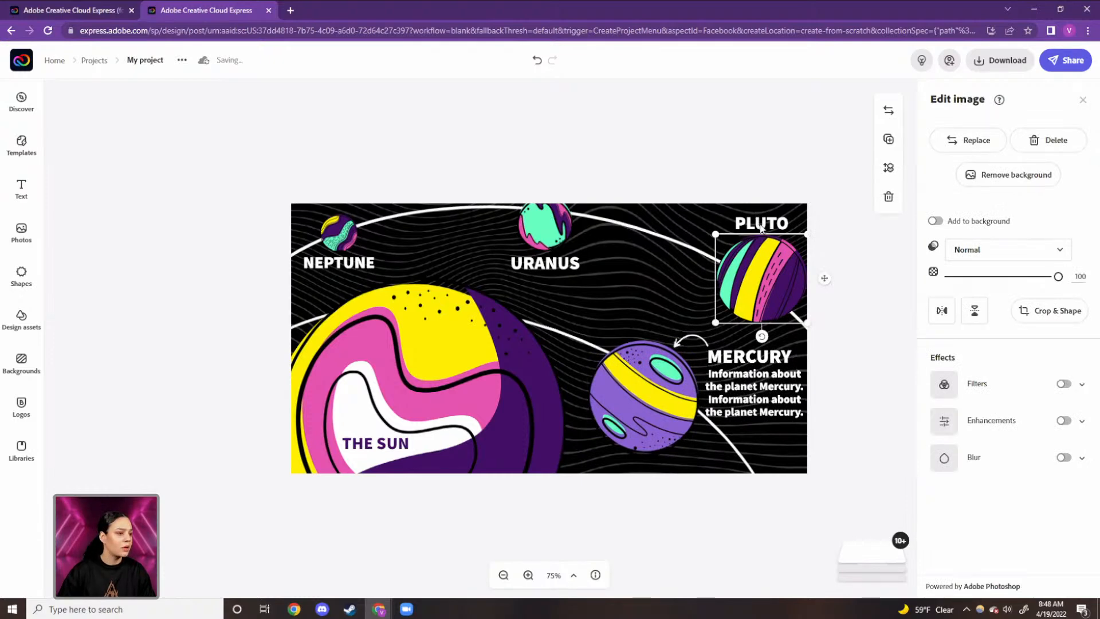
{"action": "left_click", "coordinate": [761, 228], "text": "shift"}
{"action": "left_click_drag", "start_coordinate": [757, 270], "coordinate": [736, 264]}
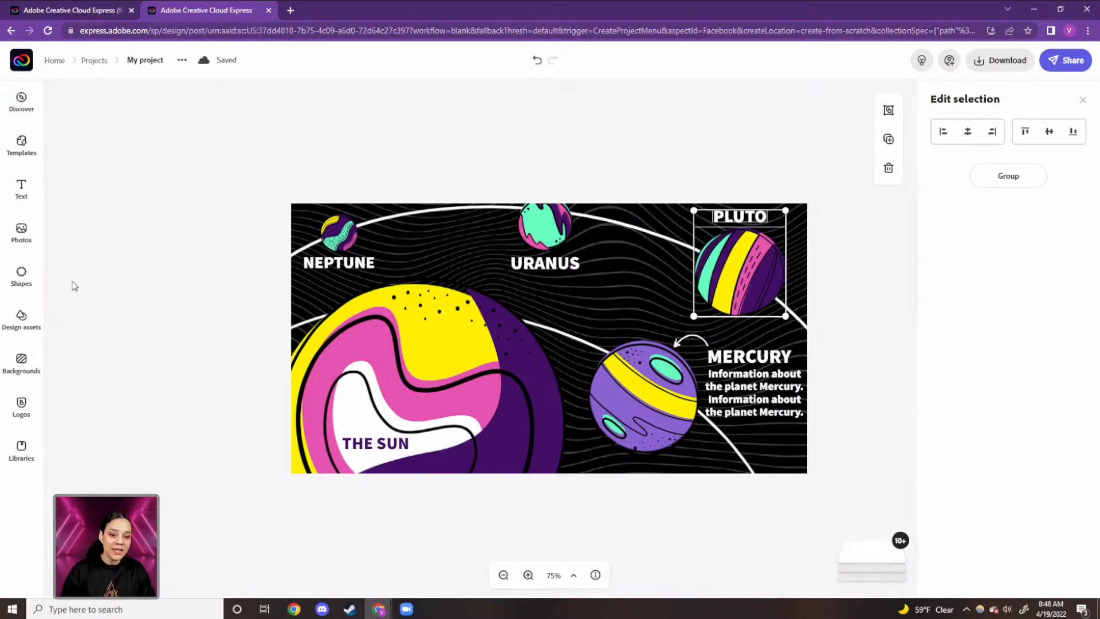
Step: Replace the arrow search in the design assets with a search for "stars"
{"action": "left_click", "coordinate": [22, 317]}
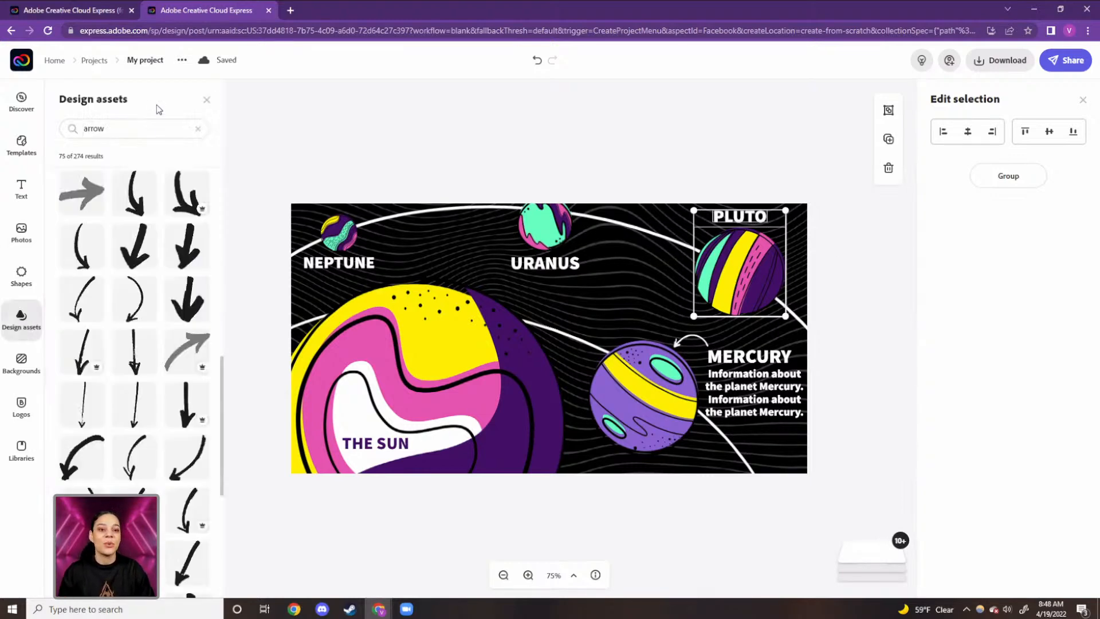
{"action": "left_click", "coordinate": [121, 122]}
{"action": "left_click", "coordinate": [198, 129]}
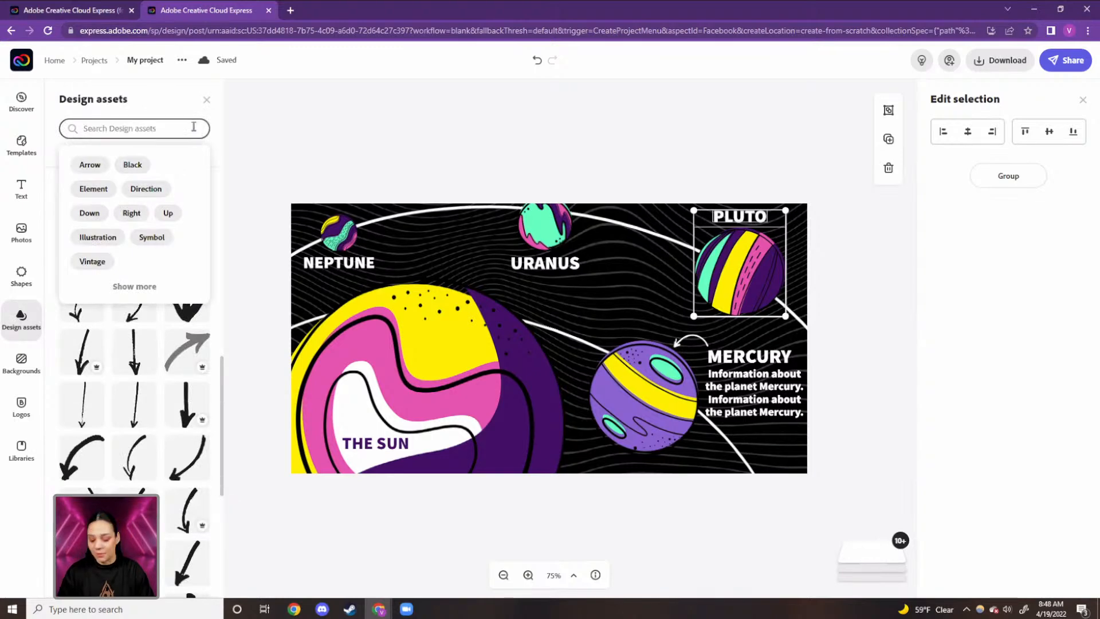
{"action": "type", "text": "stars"}
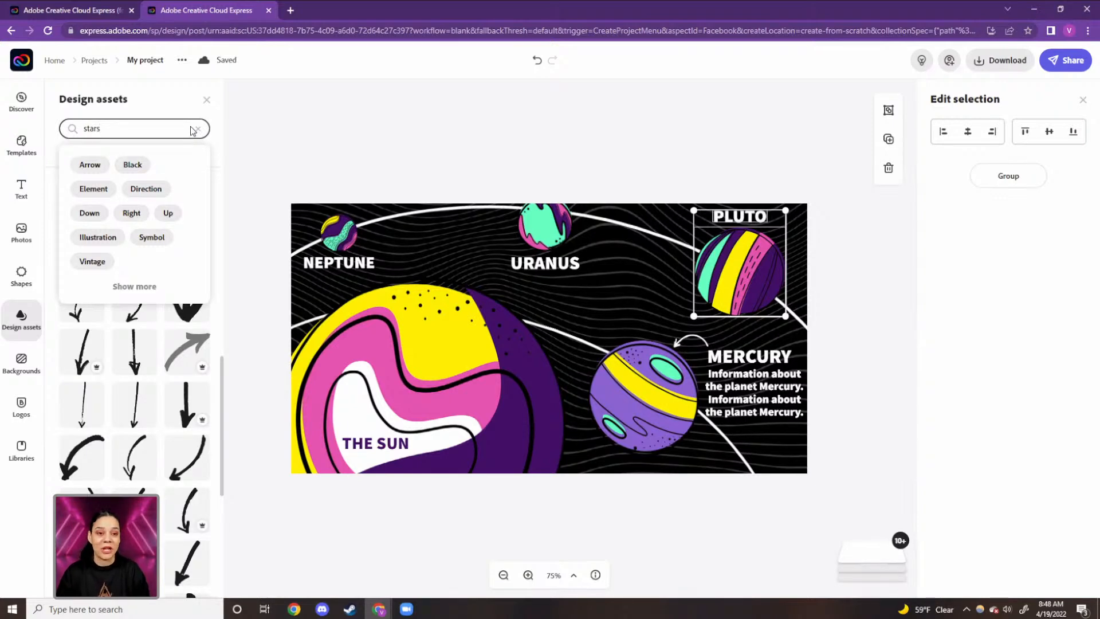
{"action": "key", "text": "Return"}
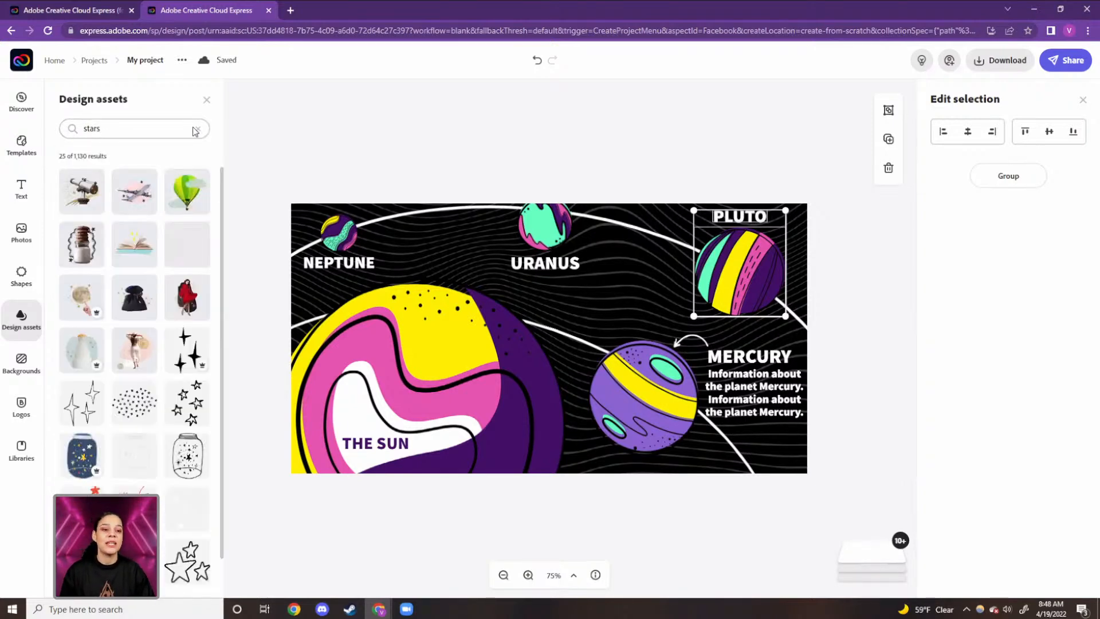
Step: Add the graphic of one small outlined star surrounded by scattered dots to the design
{"action": "scroll", "coordinate": [174, 289], "scroll_direction": "down", "scroll_amount": 8}
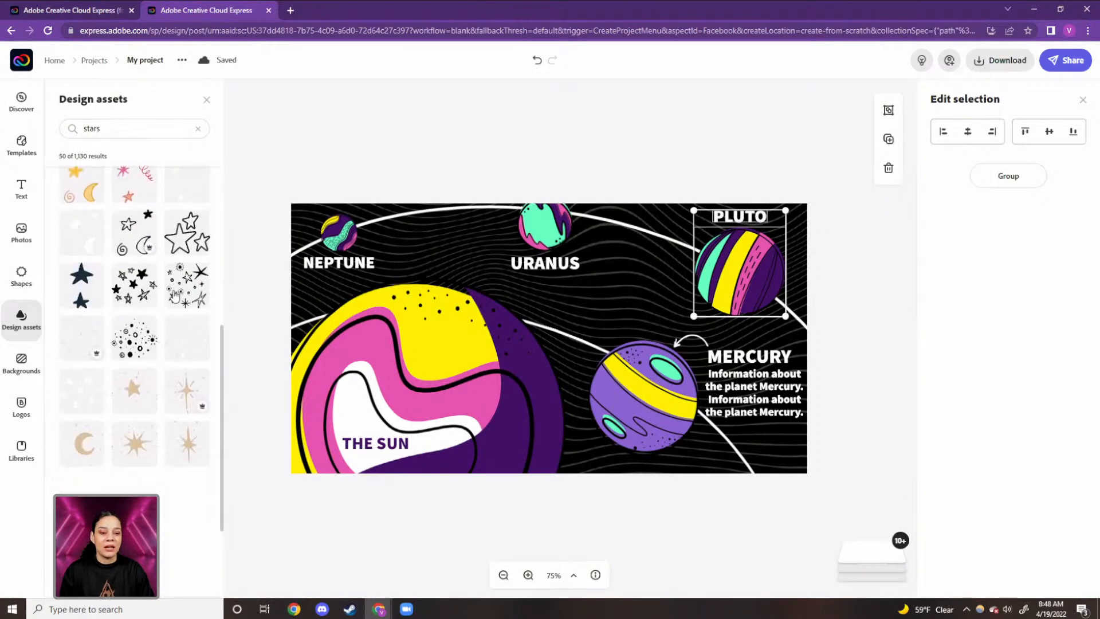
{"action": "scroll", "coordinate": [171, 304], "scroll_direction": "down", "scroll_amount": 5}
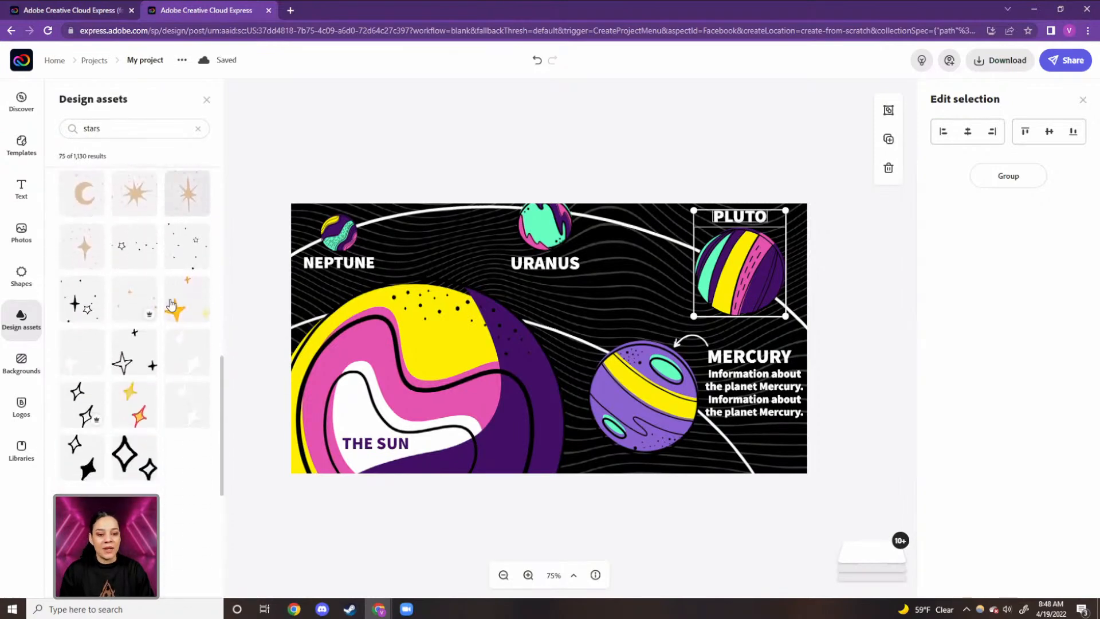
{"action": "scroll", "coordinate": [171, 304], "scroll_direction": "down", "scroll_amount": 5}
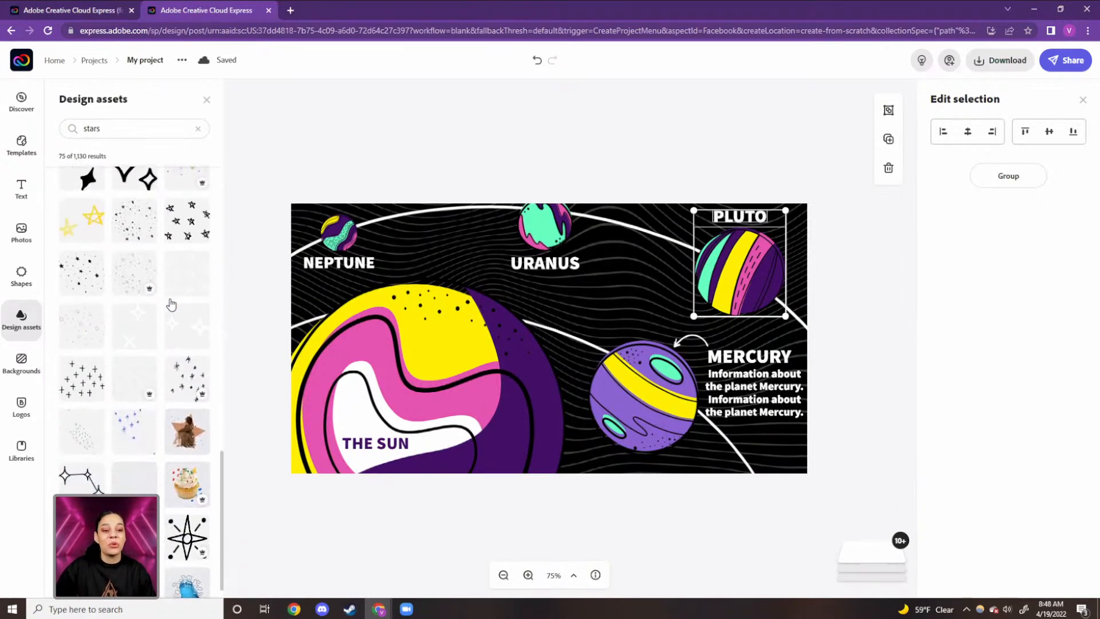
{"action": "scroll", "coordinate": [171, 304], "scroll_direction": "down", "scroll_amount": 5}
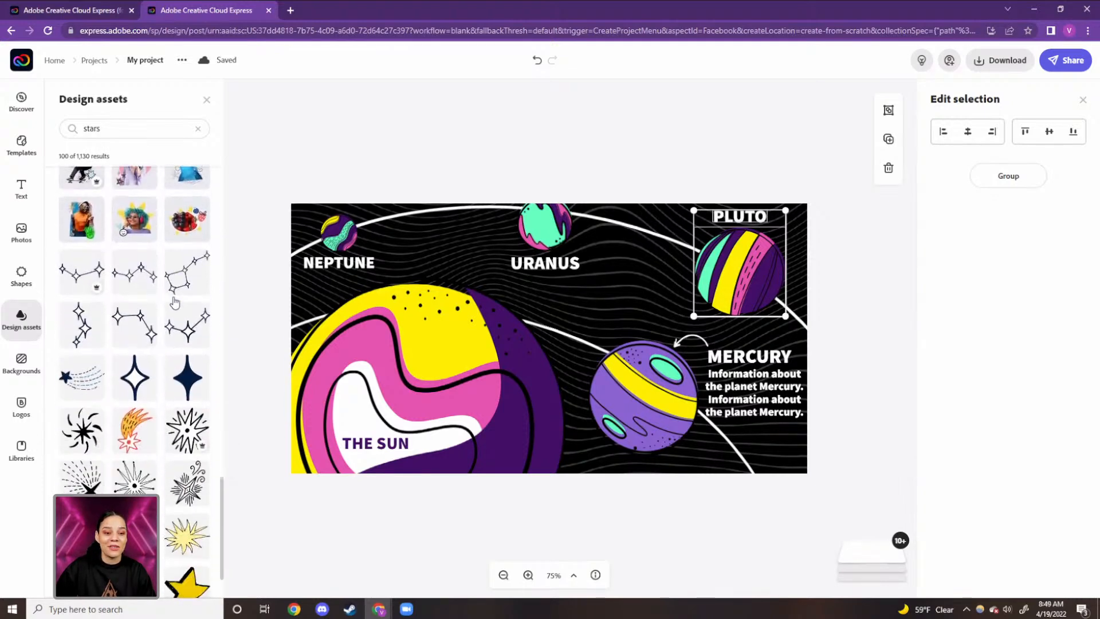
{"action": "scroll", "coordinate": [149, 343], "scroll_direction": "down", "scroll_amount": 5}
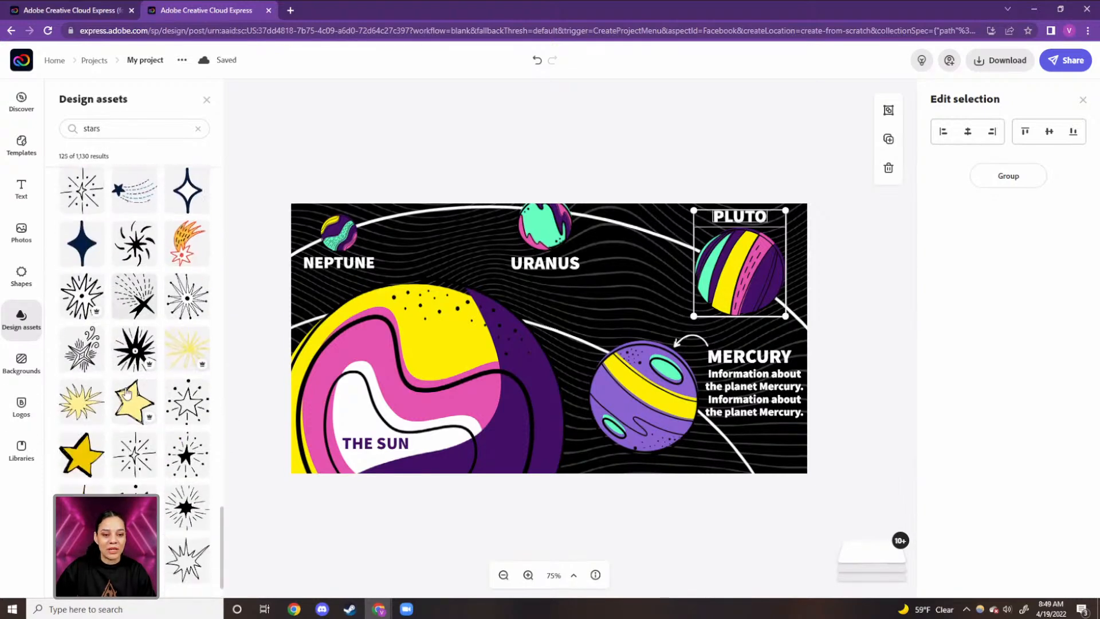
{"action": "scroll", "coordinate": [127, 391], "scroll_direction": "down", "scroll_amount": 2}
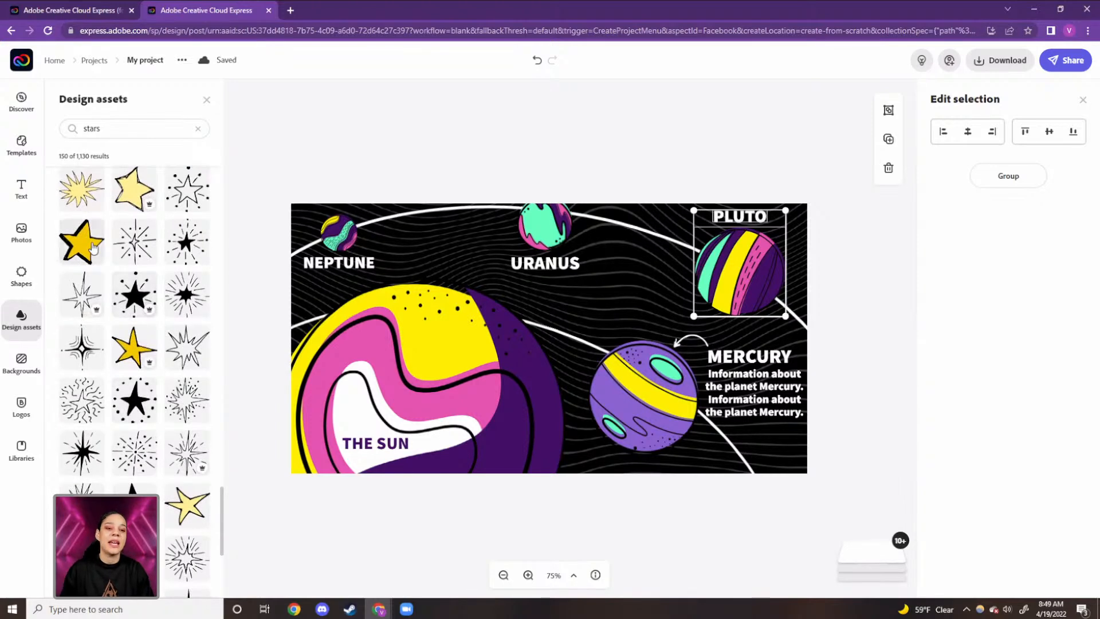
{"action": "scroll", "coordinate": [94, 246], "scroll_direction": "down", "scroll_amount": 4}
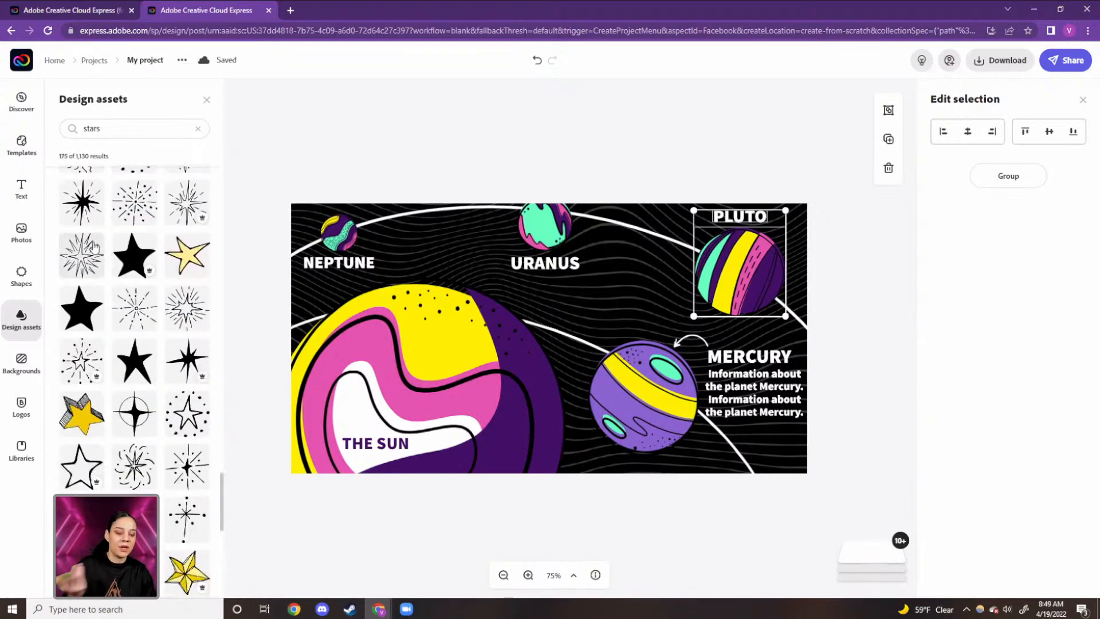
{"action": "scroll", "coordinate": [143, 255], "scroll_direction": "down", "scroll_amount": 5}
{"action": "scroll", "coordinate": [162, 294], "scroll_direction": "down", "scroll_amount": 10}
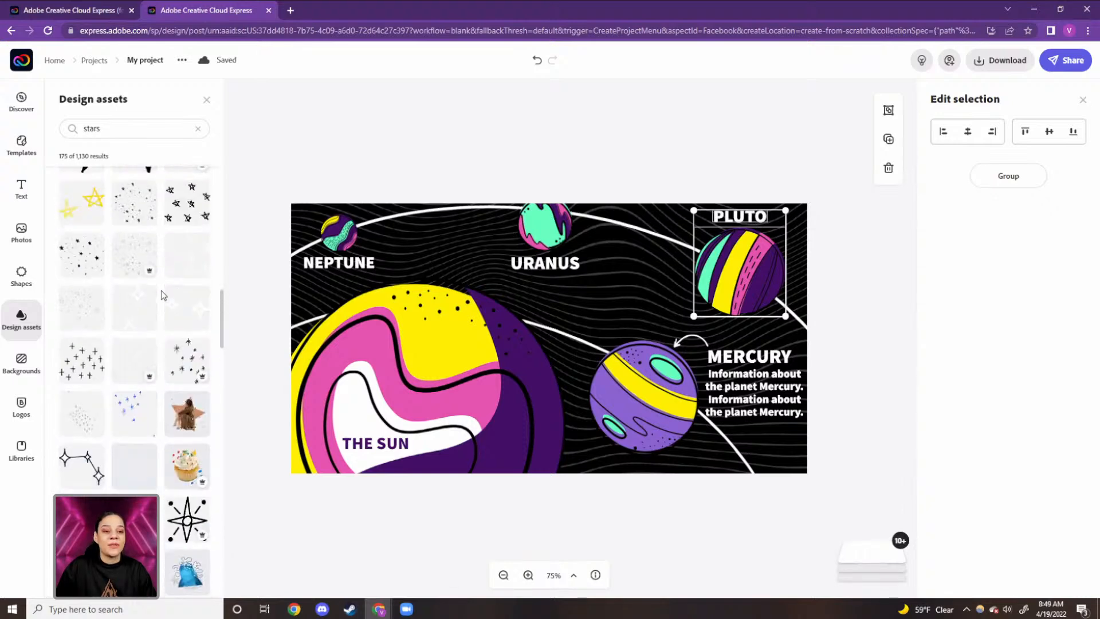
{"action": "scroll", "coordinate": [161, 290], "scroll_direction": "up", "scroll_amount": 4}
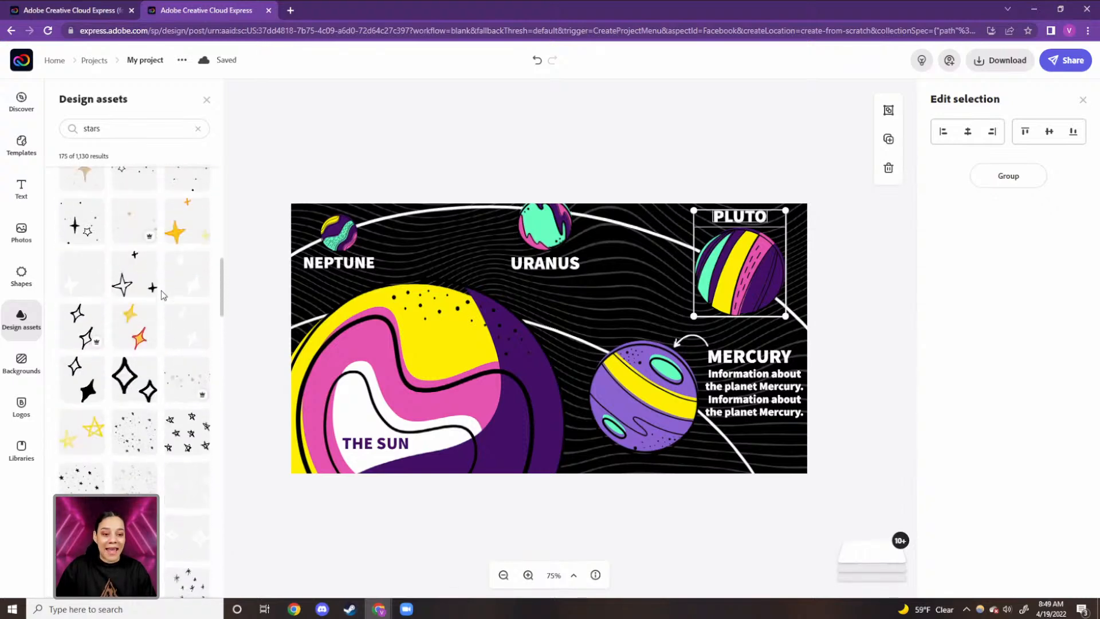
{"action": "scroll", "coordinate": [160, 290], "scroll_direction": "up", "scroll_amount": 2}
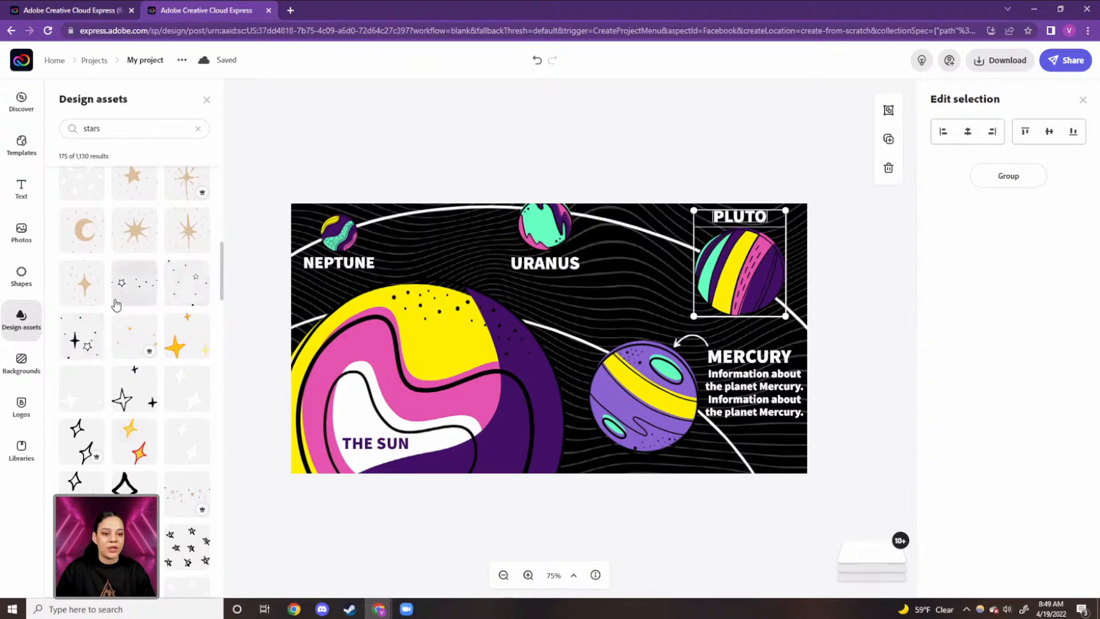
{"action": "left_click", "coordinate": [189, 279]}
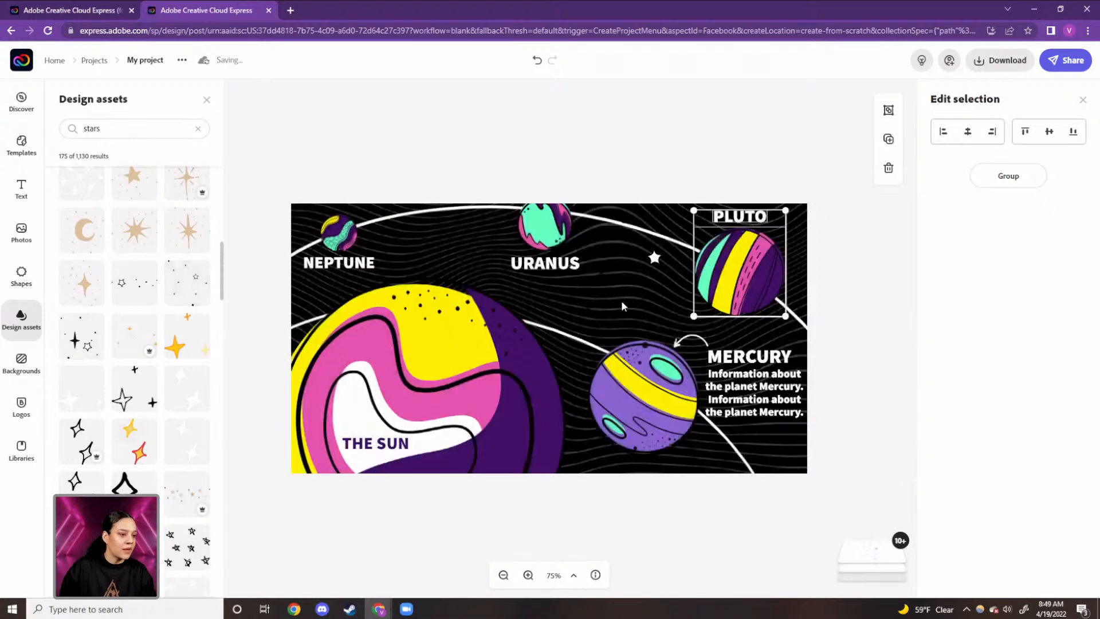
Step: Apply the Duotone filter to the star graphic with shadows color #FFFFFF
{"action": "left_click", "coordinate": [653, 258]}
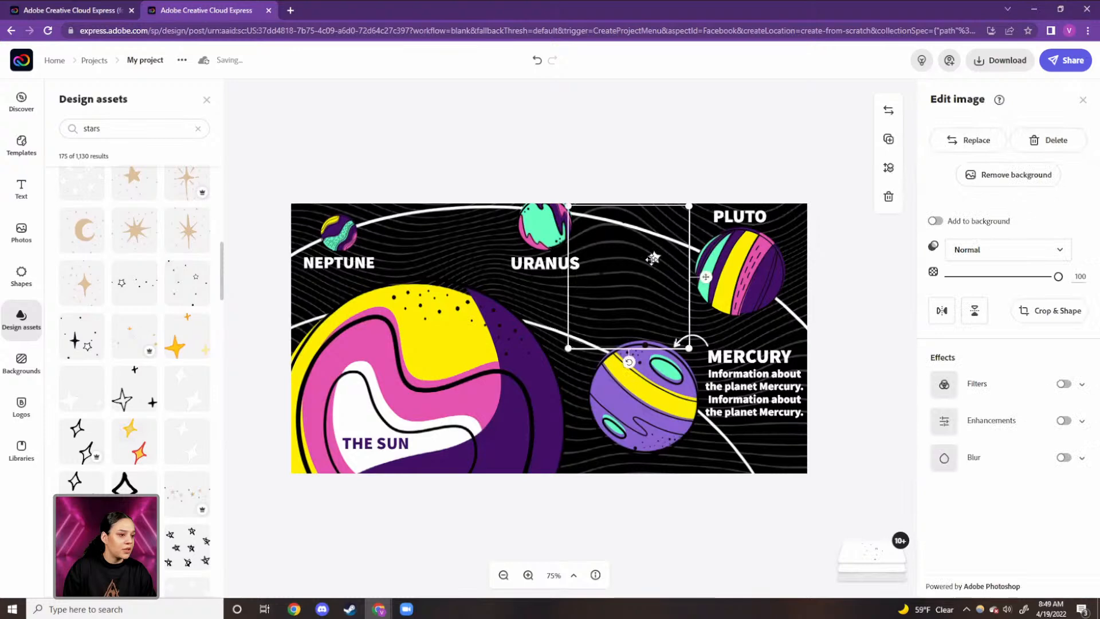
{"action": "left_click", "coordinate": [1064, 385]}
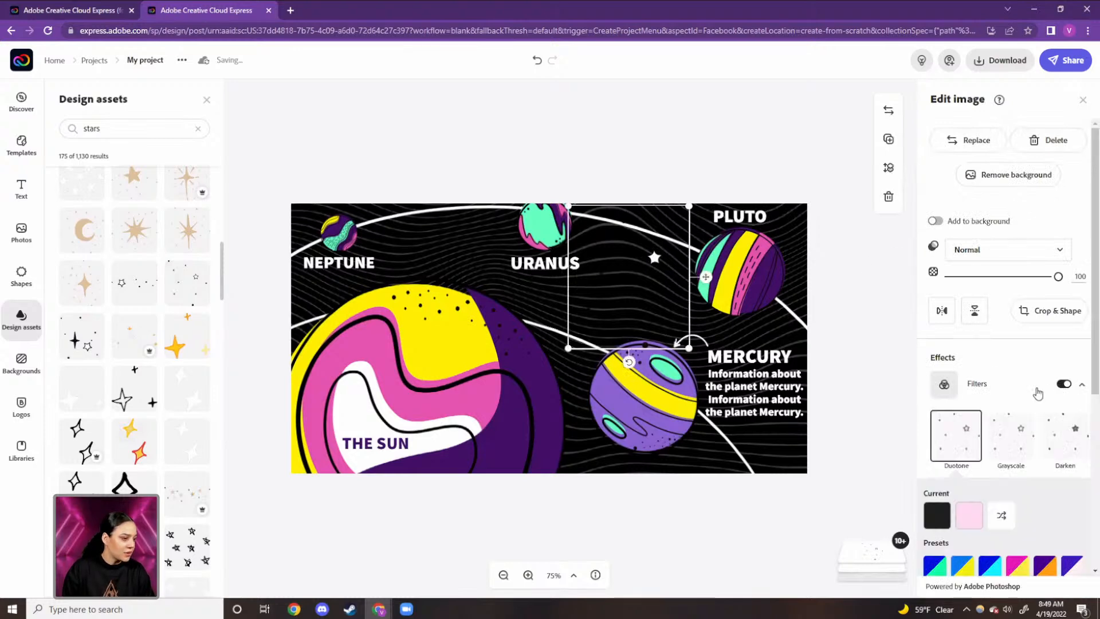
{"action": "left_click", "coordinate": [937, 515]}
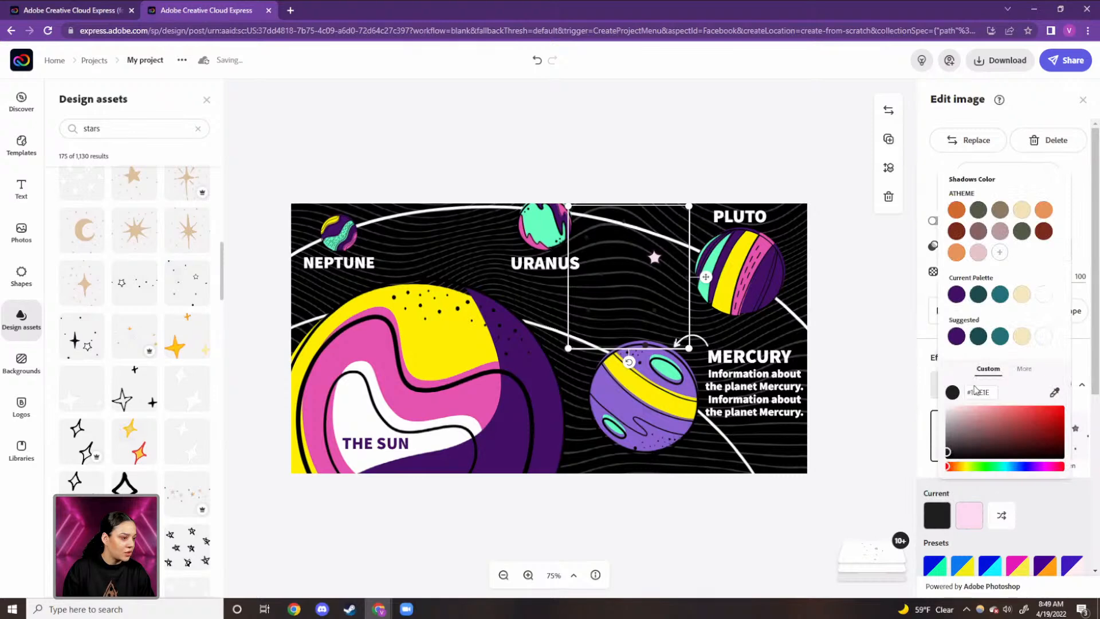
{"action": "left_click_drag", "start_coordinate": [961, 433], "coordinate": [910, 384]}
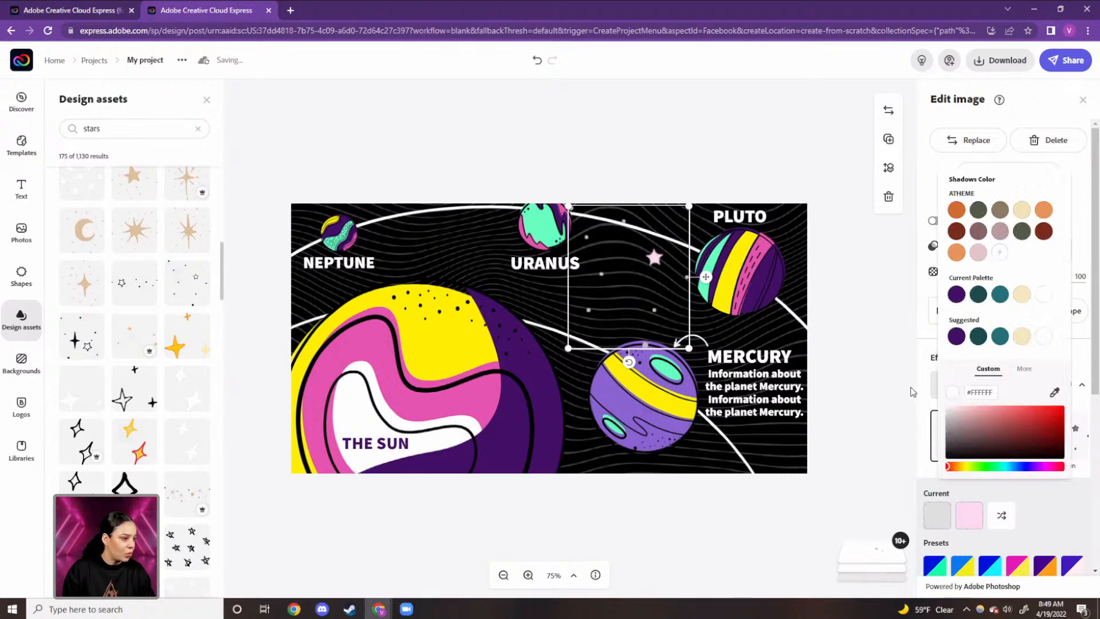
{"action": "left_click", "coordinate": [909, 384]}
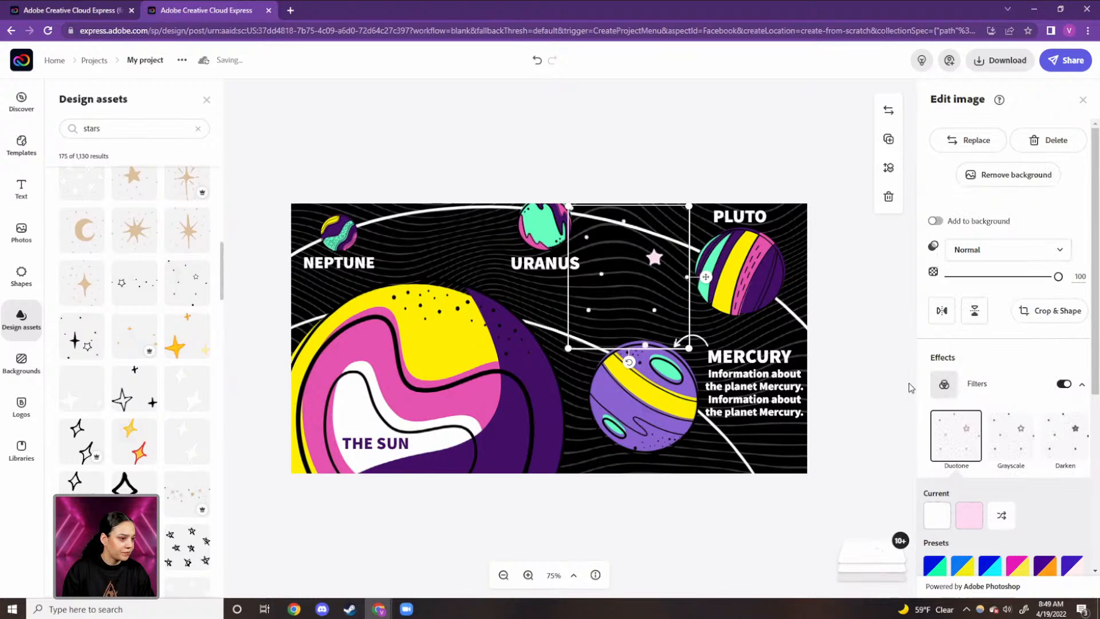
Step: Try mint 63FFBF from Uranus and yellow FFEF00 from Pluto as the star graphic's highlights color, settling on white #FFFFFF
{"action": "left_click", "coordinate": [970, 515]}
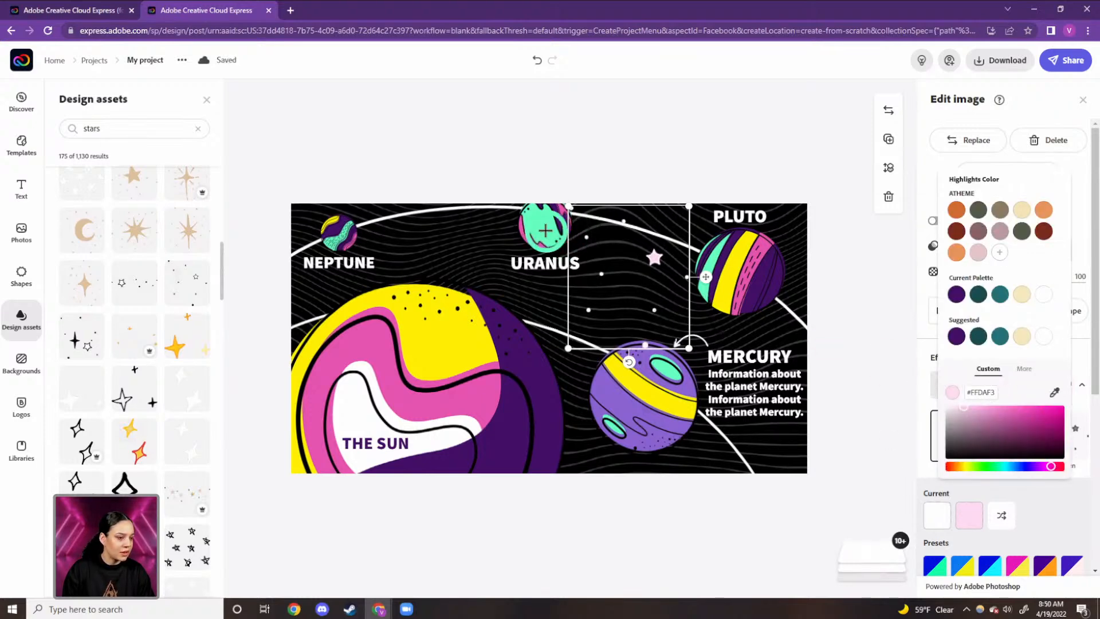
{"action": "left_click", "coordinate": [545, 231]}
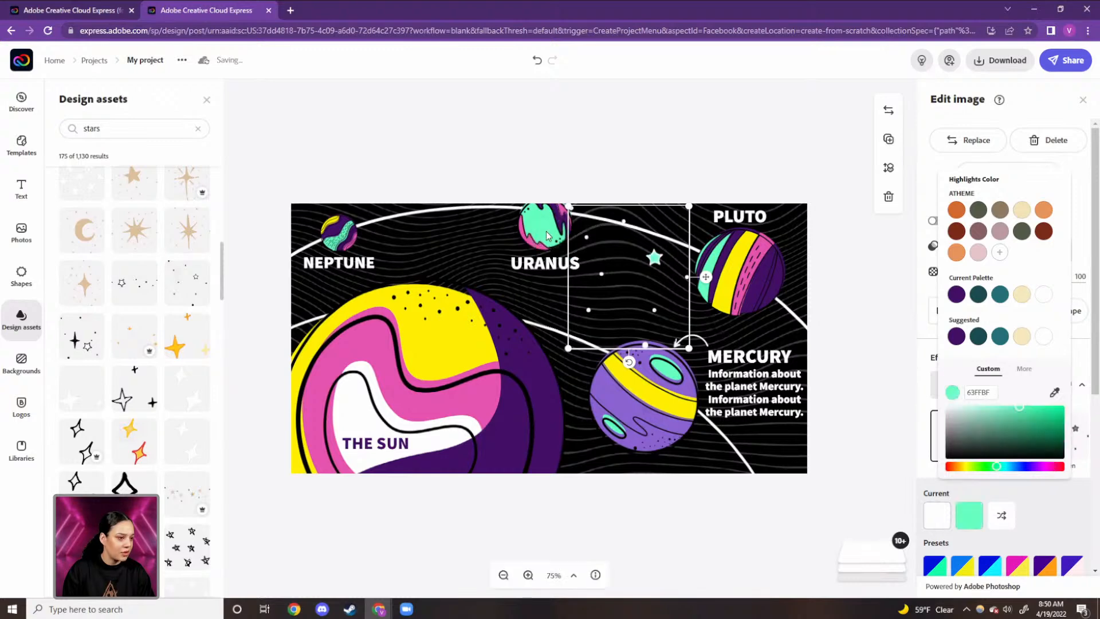
{"action": "left_click", "coordinate": [1044, 337]}
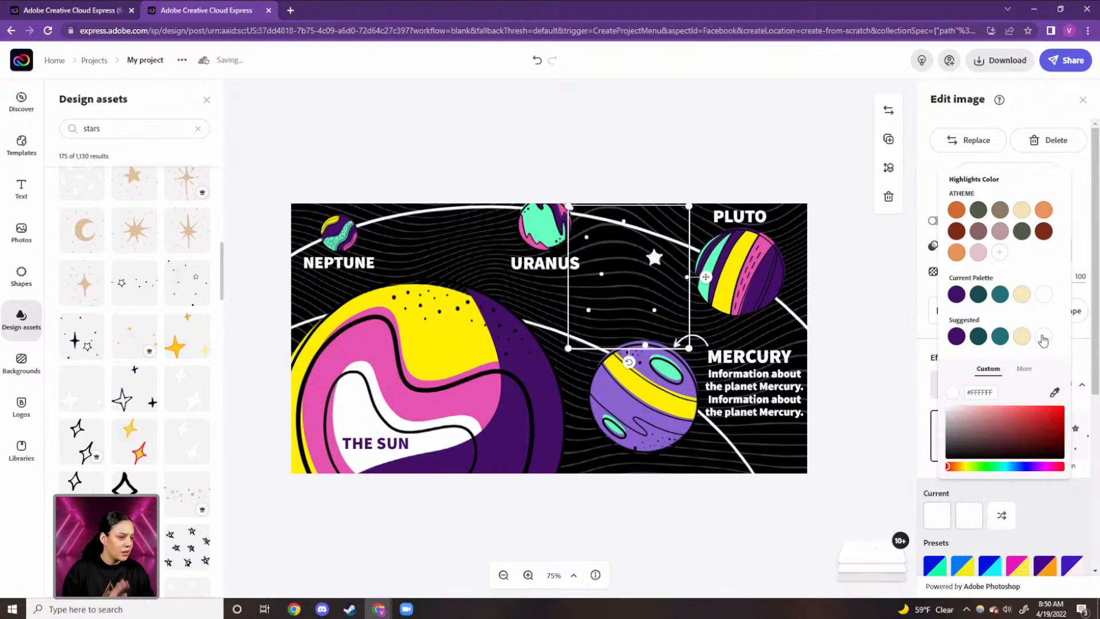
{"action": "left_click", "coordinate": [1055, 392]}
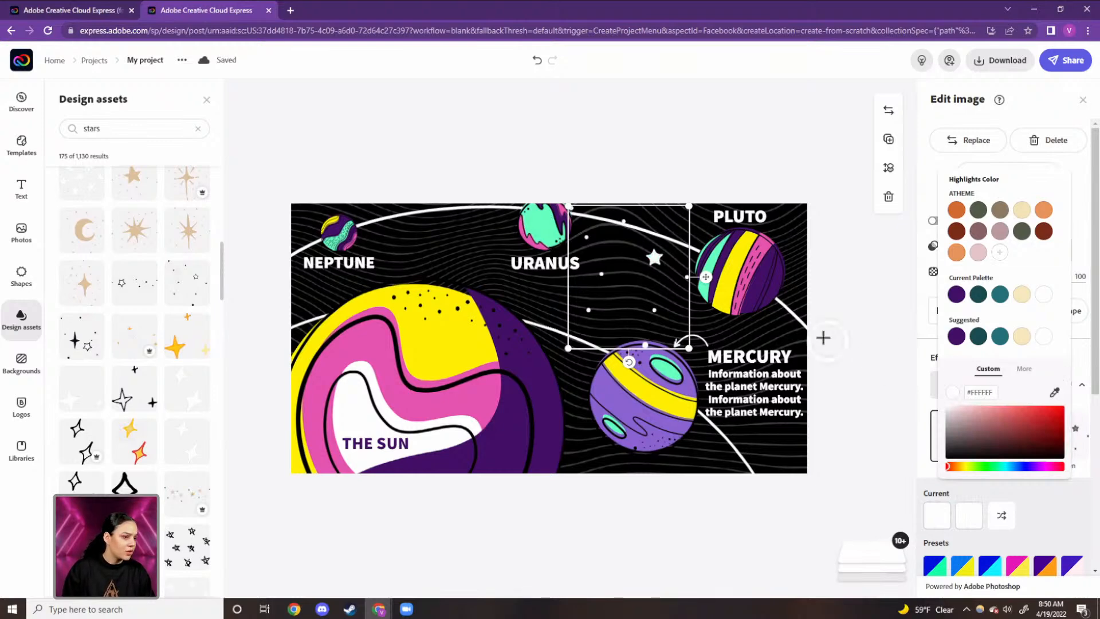
{"action": "left_click", "coordinate": [736, 267]}
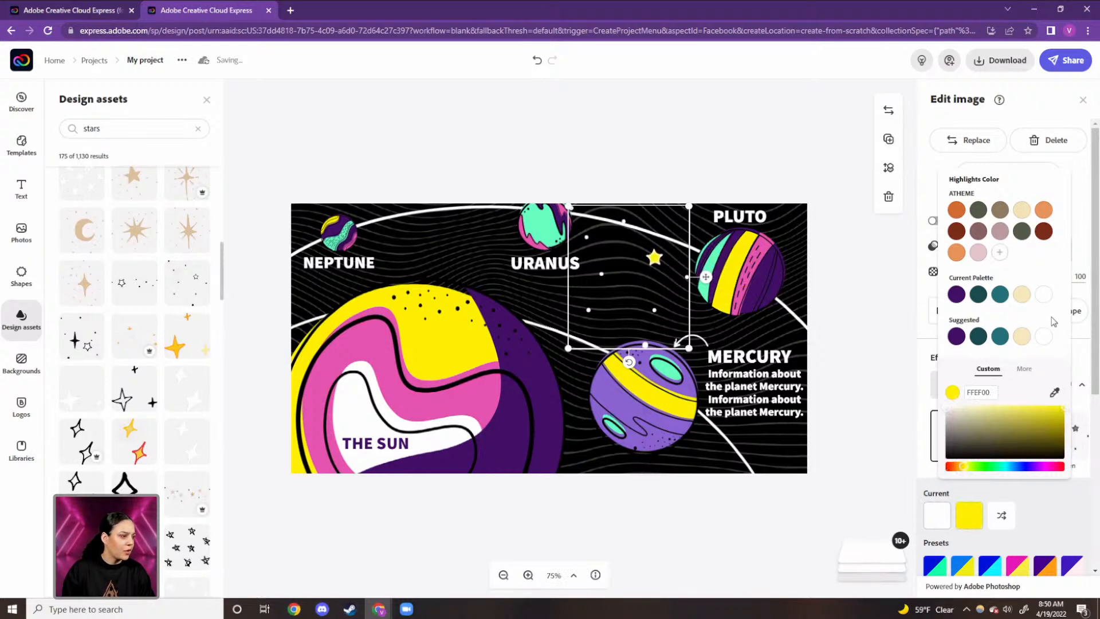
{"action": "left_click", "coordinate": [1044, 295]}
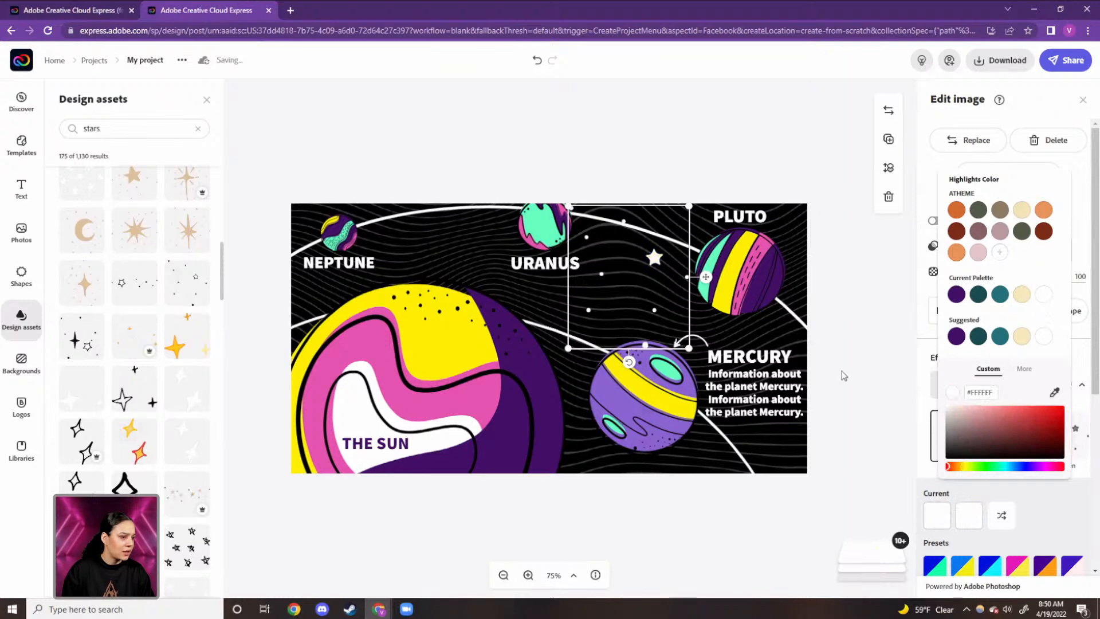
Step: Shrink the star graphic and move it into the gap between the URANUS label and the purple planet
{"action": "left_click_drag", "start_coordinate": [688, 347], "coordinate": [664, 319]}
{"action": "left_click_drag", "start_coordinate": [636, 267], "coordinate": [604, 306]}
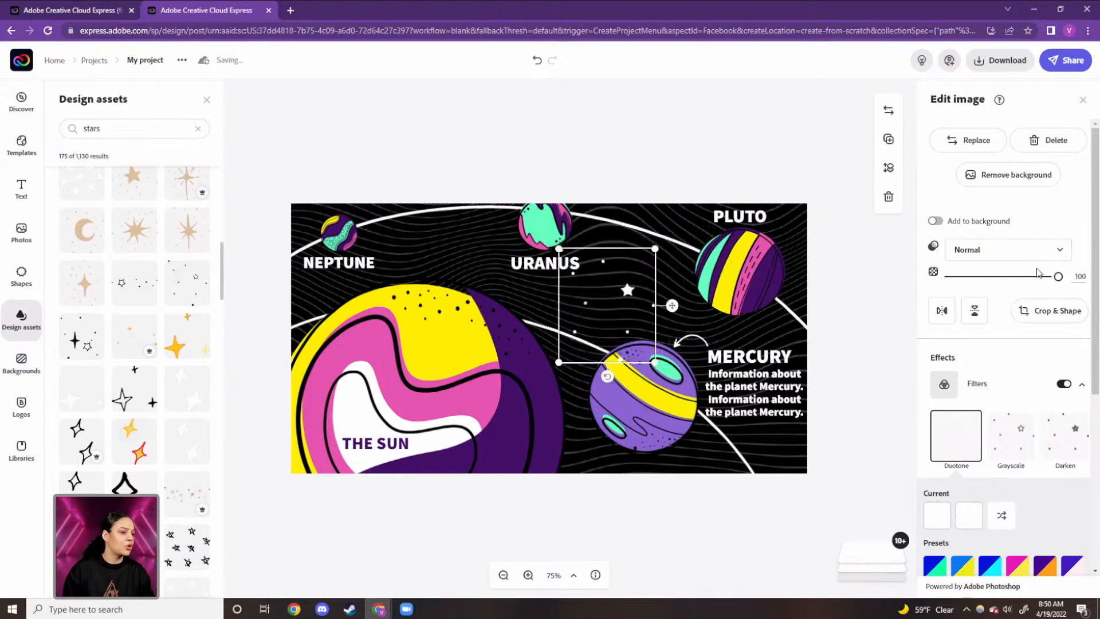
Step: Group the Mercury caption, the MERCURY, PLUTO, URANUS, NEPTUNE and THE SUN labels, and the small curved arrow
{"action": "left_click", "coordinate": [868, 562]}
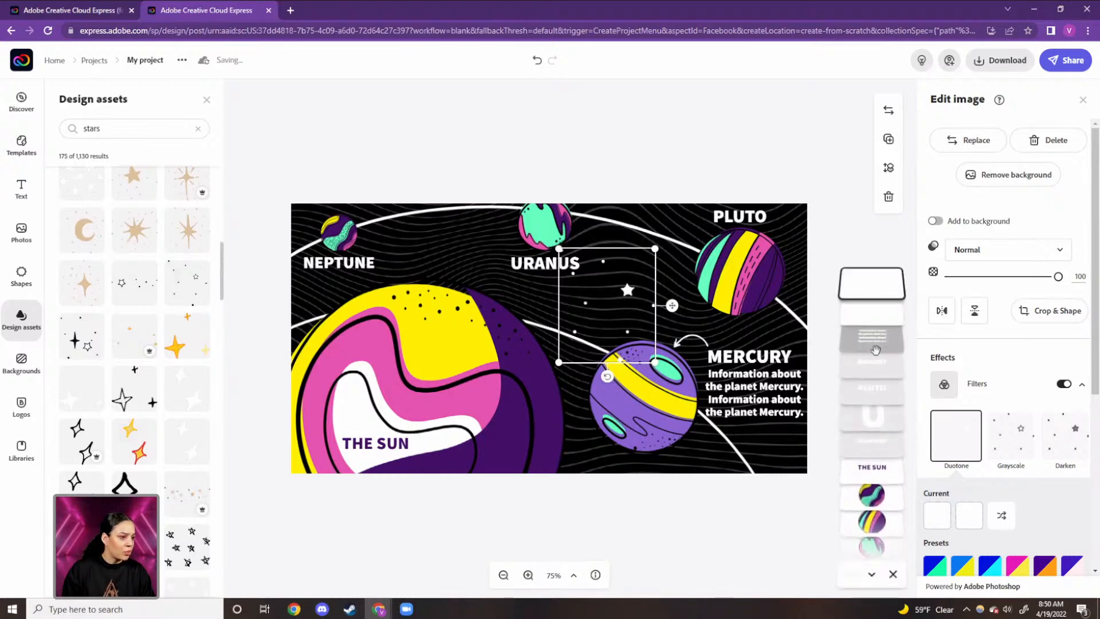
{"action": "left_click", "coordinate": [765, 400]}
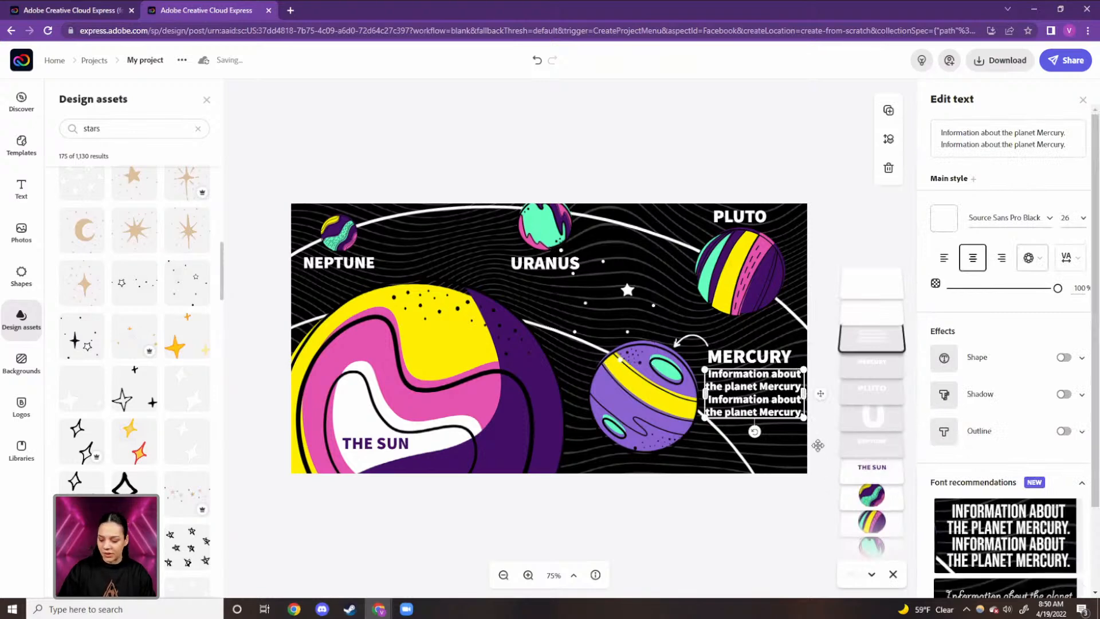
{"action": "left_click", "coordinate": [759, 360], "text": "shift"}
{"action": "left_click", "coordinate": [739, 216], "text": "shift"}
{"action": "left_click", "coordinate": [547, 263], "text": "shift"}
{"action": "left_click", "coordinate": [334, 265], "text": "shift"}
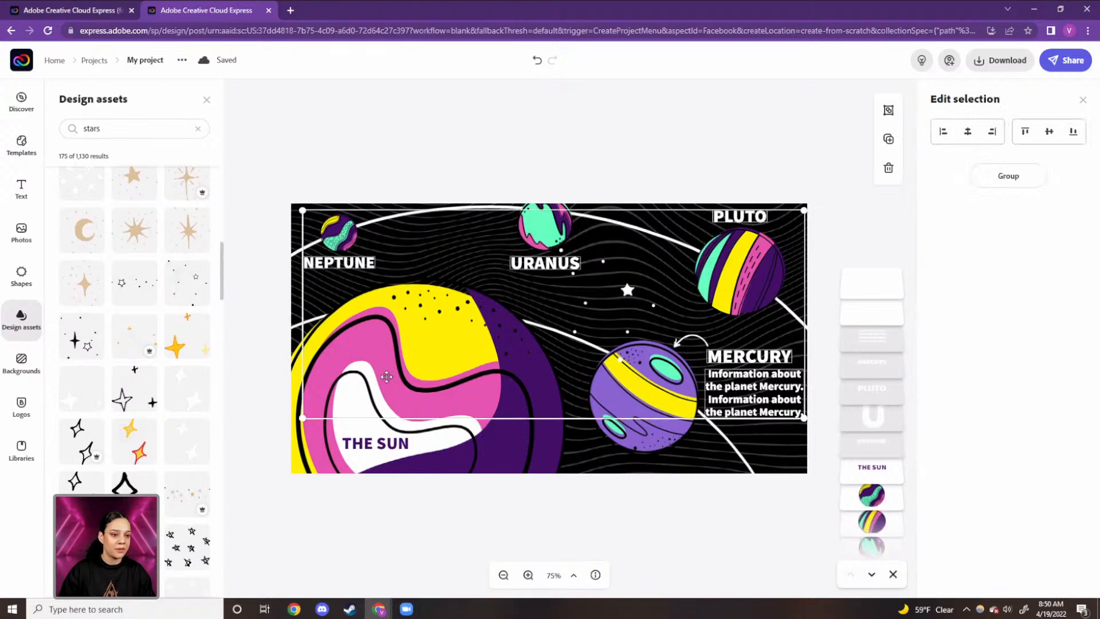
{"action": "left_click", "coordinate": [377, 449], "text": "shift"}
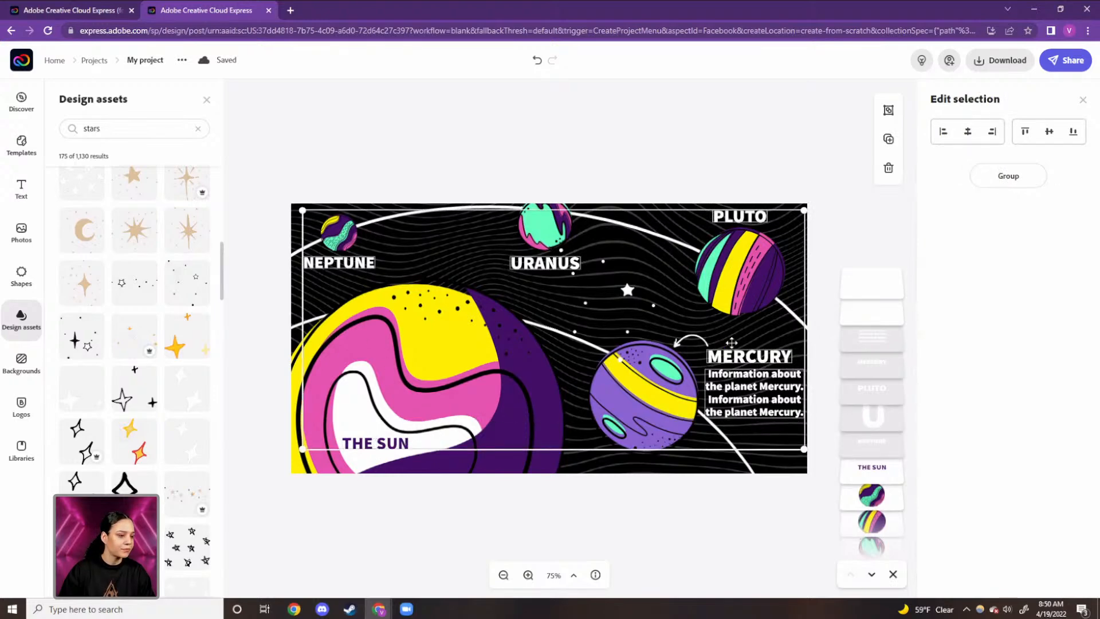
{"action": "left_click", "coordinate": [687, 339], "text": "shift"}
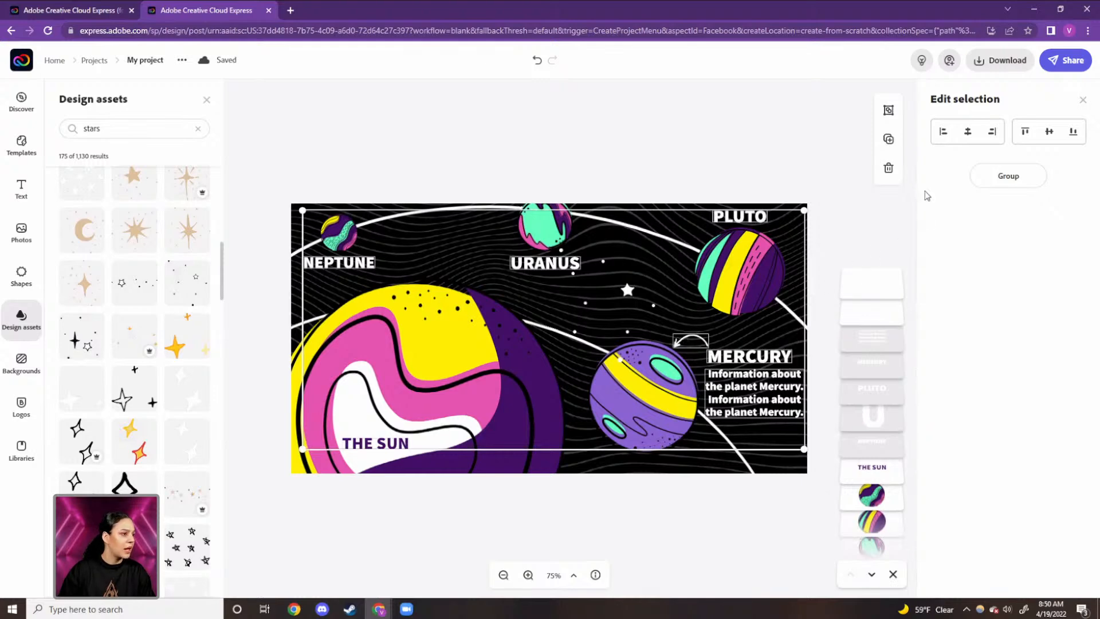
{"action": "left_click", "coordinate": [888, 110]}
{"action": "left_click", "coordinate": [888, 110]}
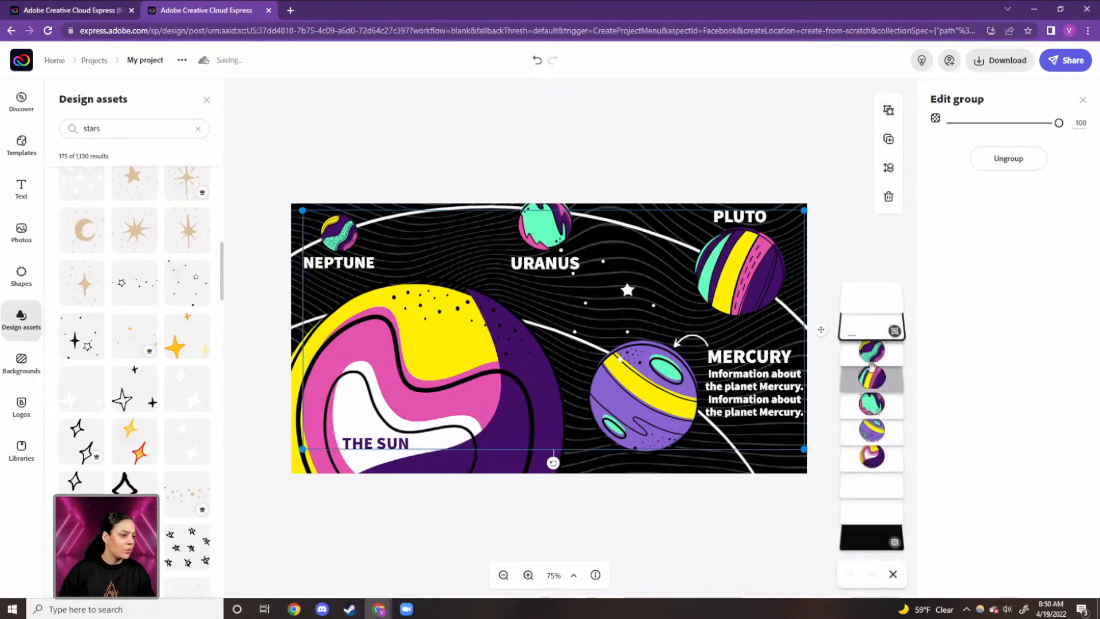
Step: Group the five planet images: Pluto, Mercury, Uranus, Neptune and the sun
{"action": "left_click", "coordinate": [741, 260]}
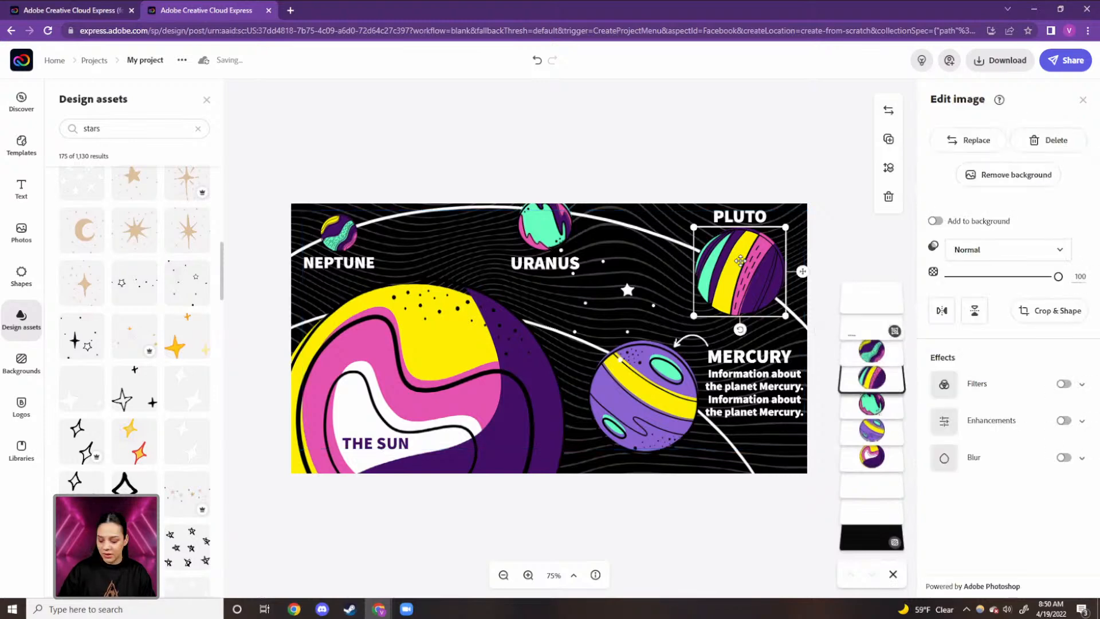
{"action": "left_click", "coordinate": [647, 404], "text": "shift"}
{"action": "left_click", "coordinate": [547, 236], "text": "shift"}
{"action": "left_click", "coordinate": [338, 233], "text": "shift"}
{"action": "left_click", "coordinate": [461, 356], "text": "shift"}
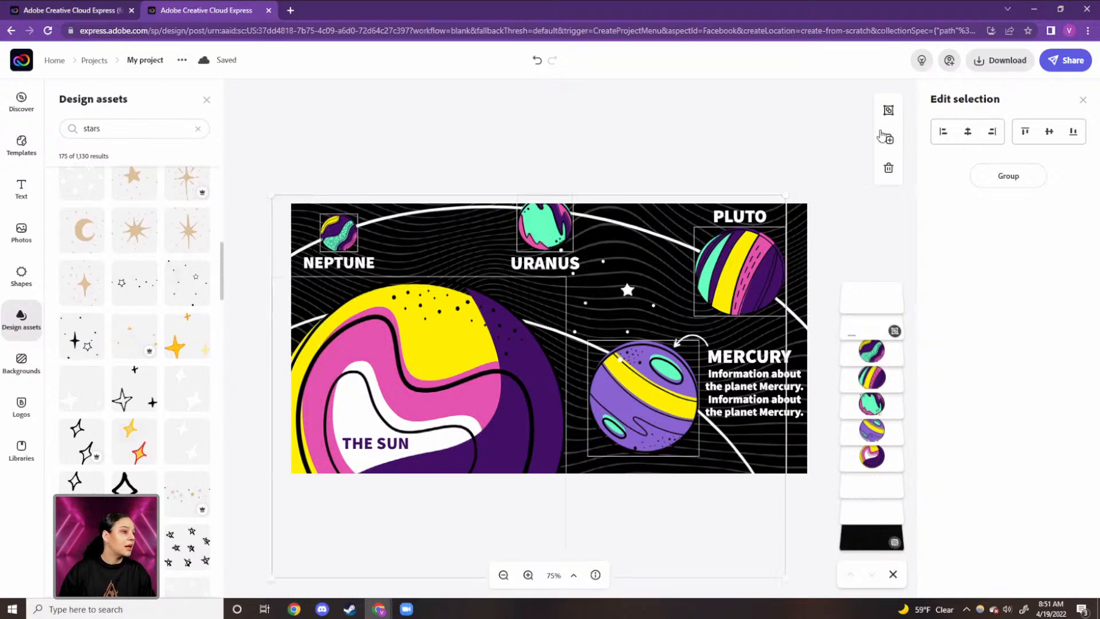
{"action": "left_click", "coordinate": [889, 110]}
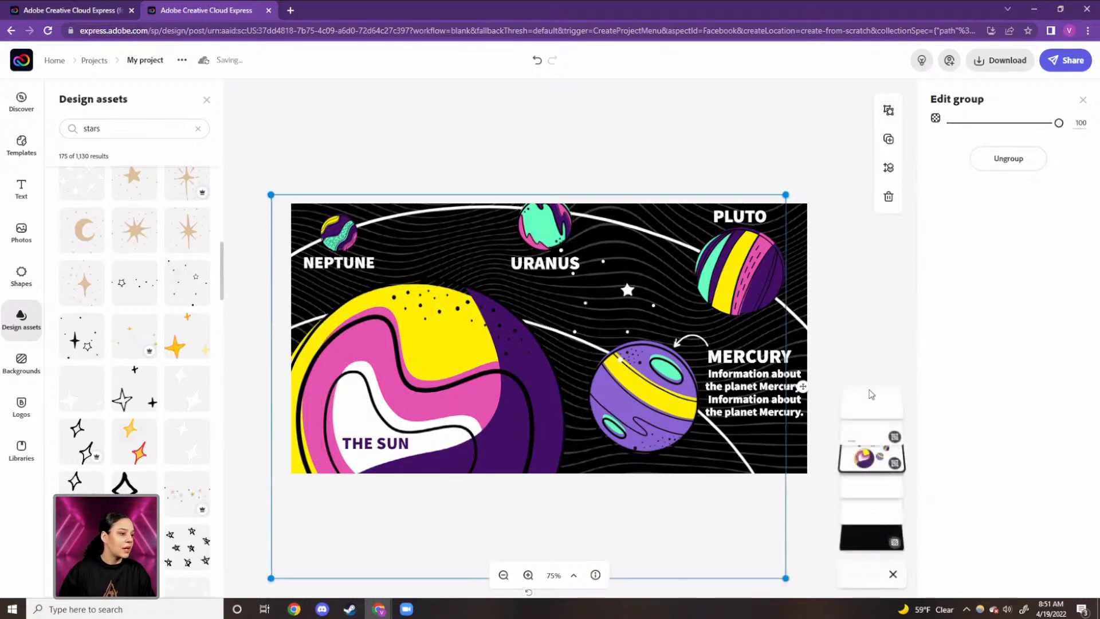
Step: Group the two white orbit arcs
{"action": "left_click", "coordinate": [878, 510]}
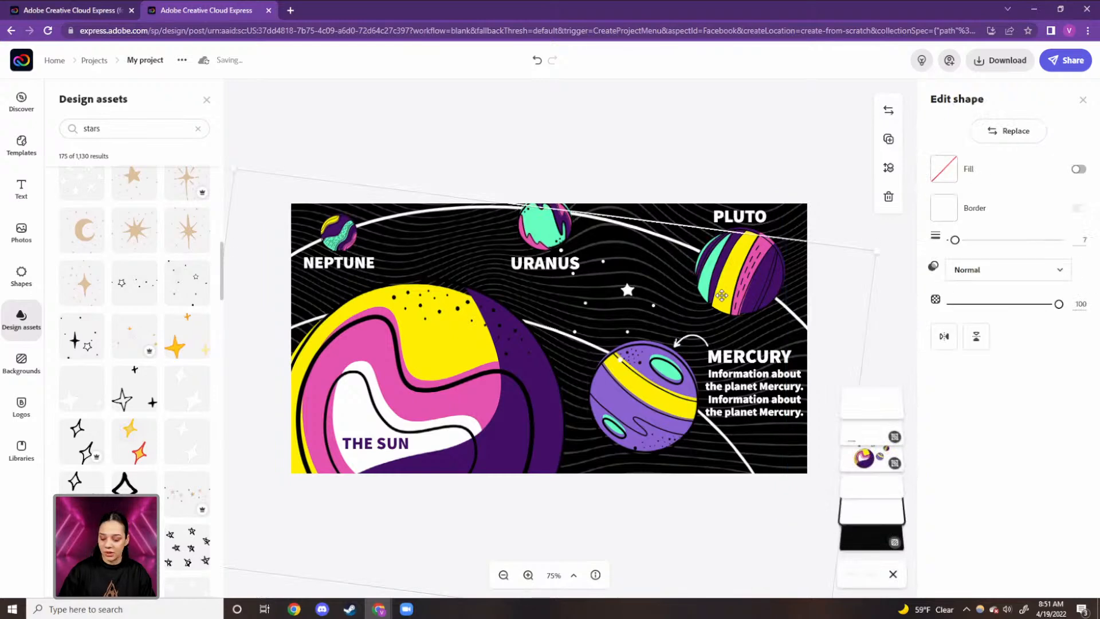
{"action": "left_click", "coordinate": [587, 346], "text": "shift"}
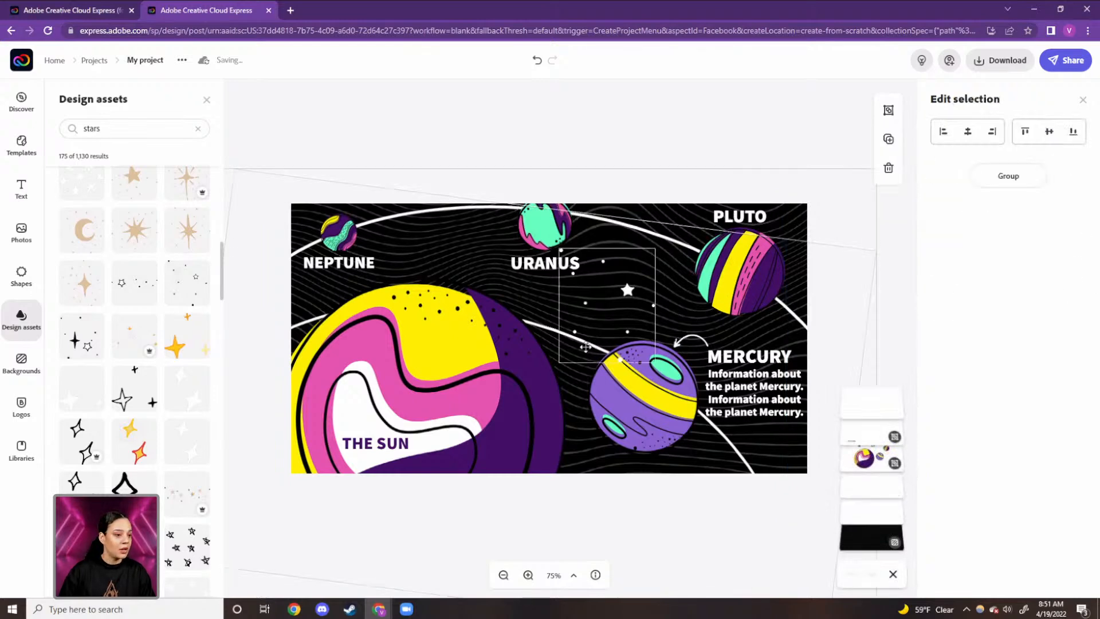
{"action": "key", "text": "ctrl+g"}
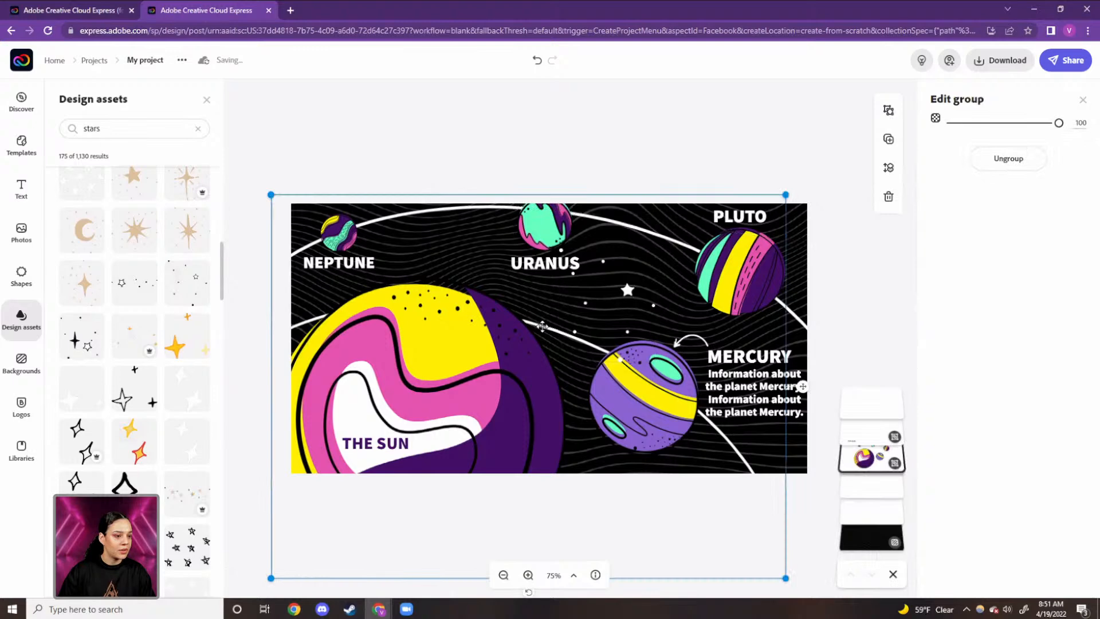
{"action": "left_click", "coordinate": [542, 326]}
{"action": "left_click", "coordinate": [590, 348]}
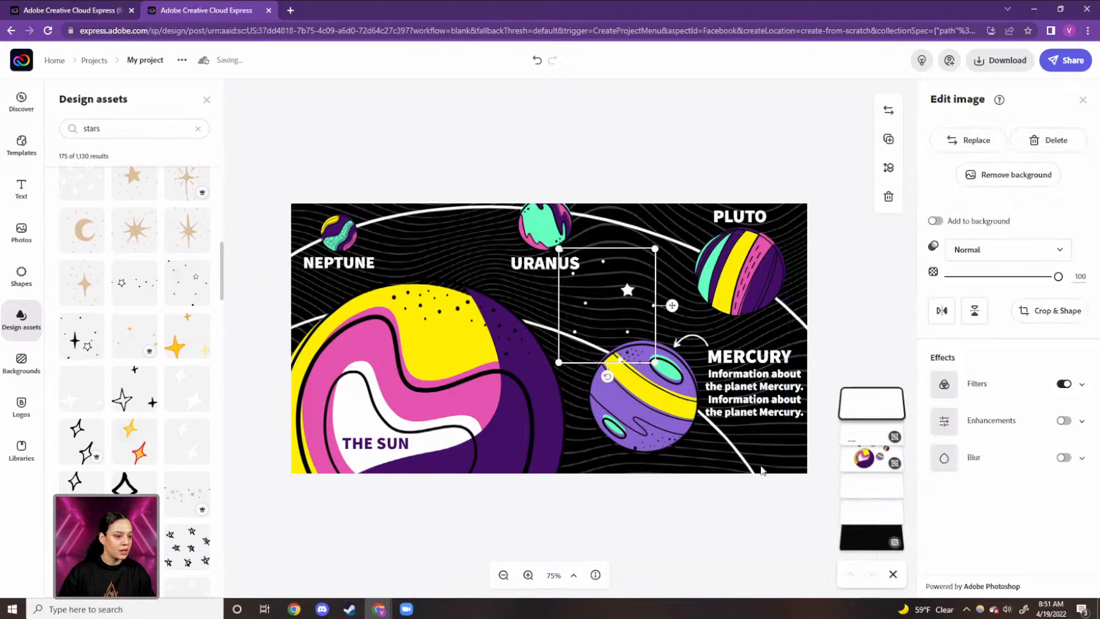
{"action": "left_click", "coordinate": [753, 475]}
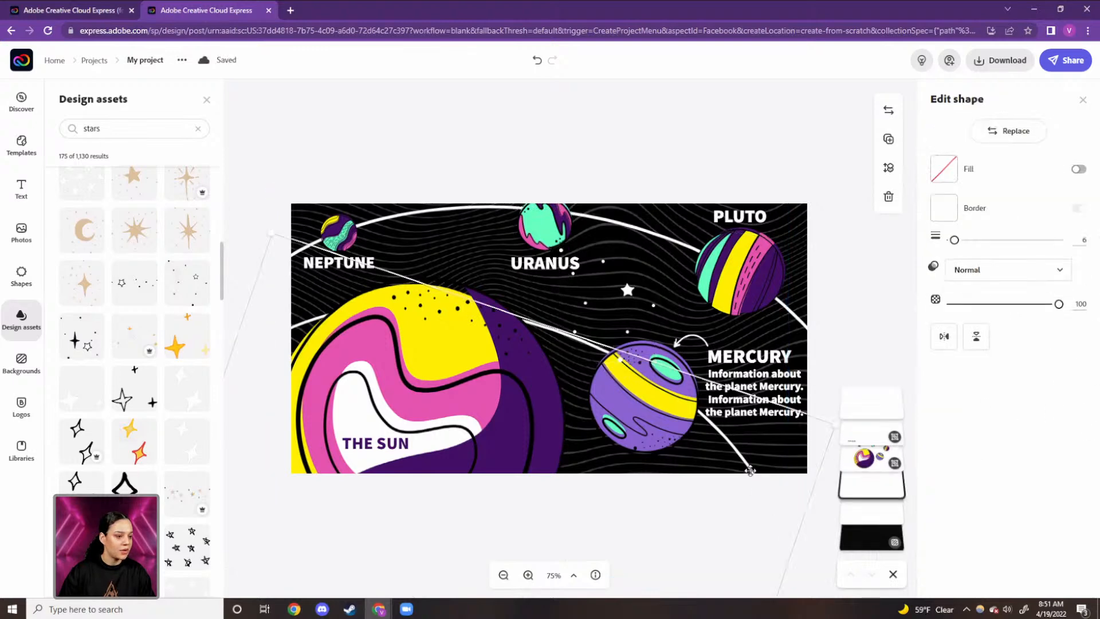
{"action": "left_click", "coordinate": [794, 314], "text": "shift"}
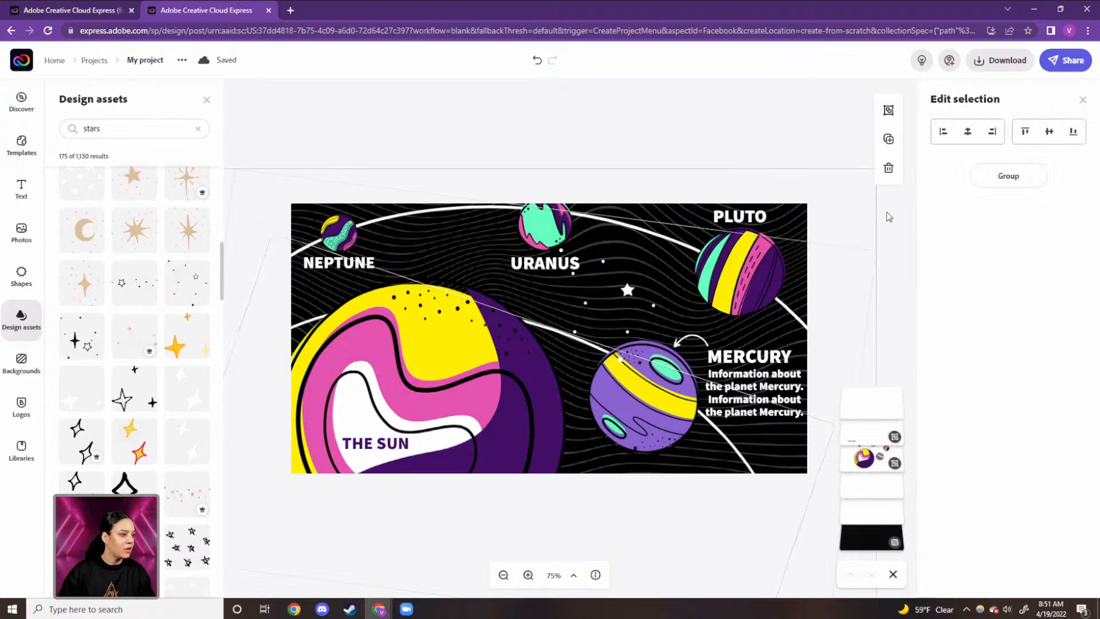
{"action": "left_click", "coordinate": [888, 111]}
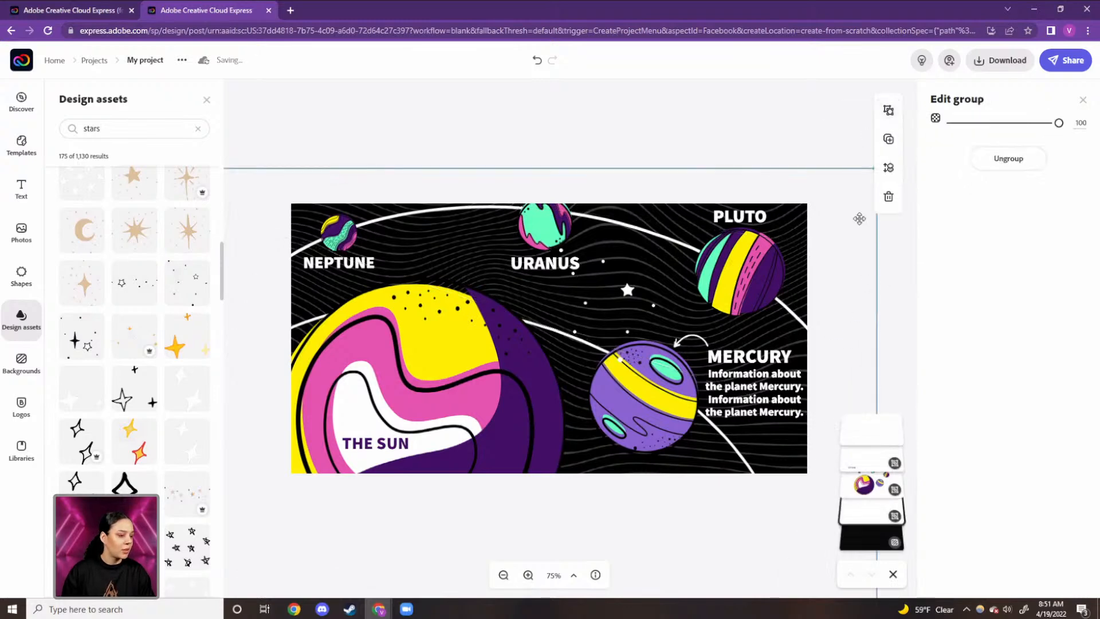
Step: Move the star graphic's layer behind the planets group and place a rotated duplicate of it between the NEPTUNE and URANUS labels
{"action": "left_click", "coordinate": [876, 432]}
{"action": "left_click_drag", "start_coordinate": [877, 431], "coordinate": [877, 487]}
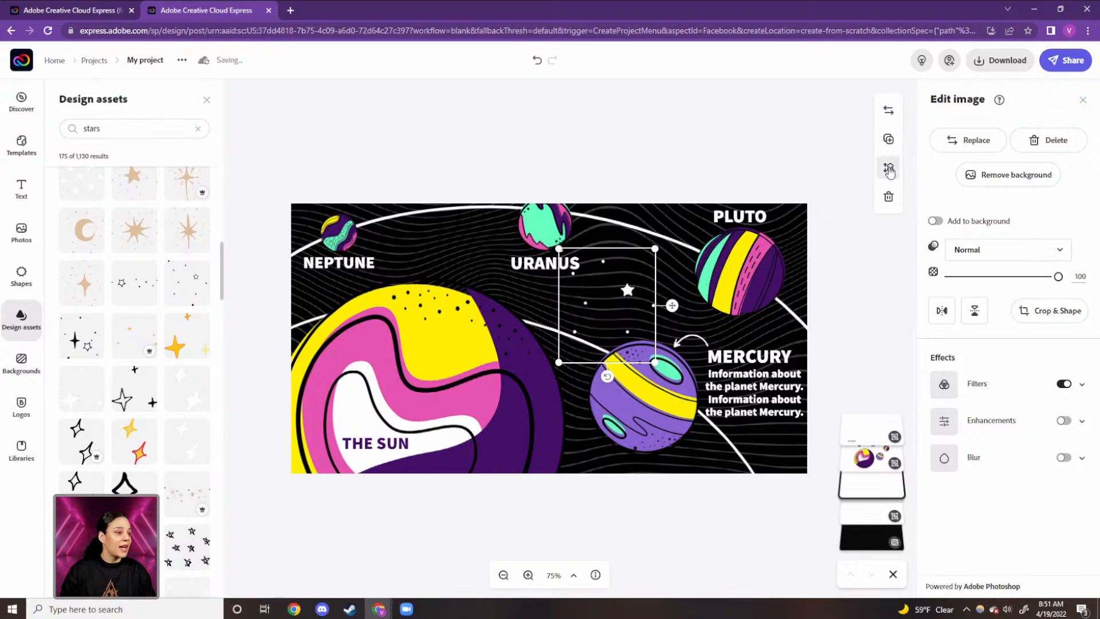
{"action": "left_click", "coordinate": [888, 143]}
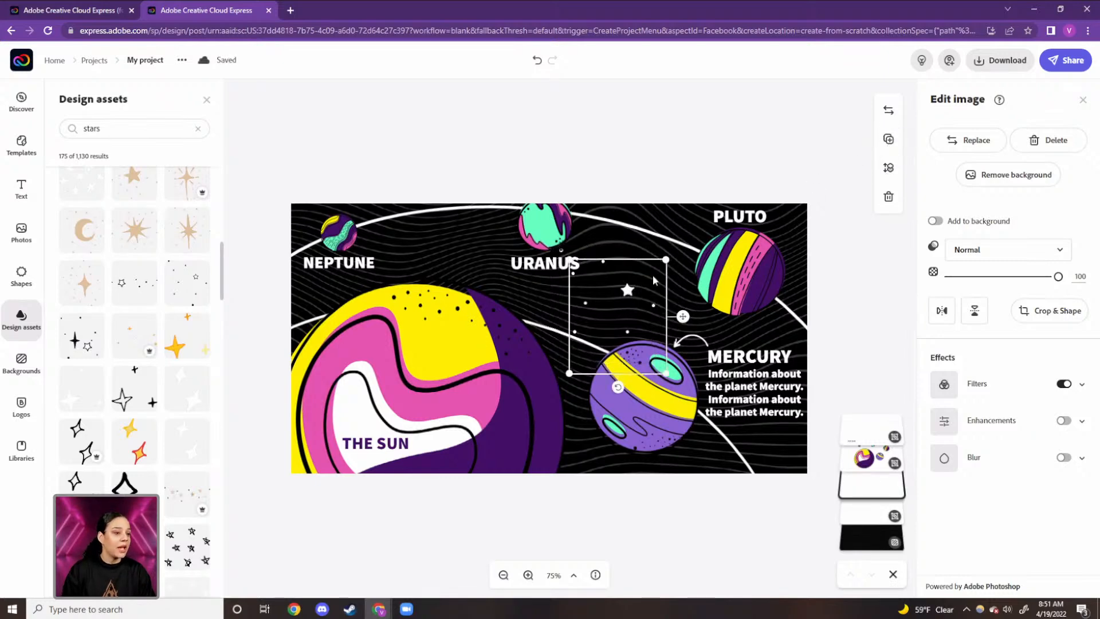
{"action": "left_click_drag", "start_coordinate": [630, 313], "coordinate": [792, 257]}
{"action": "left_click_drag", "start_coordinate": [770, 326], "coordinate": [842, 288]}
{"action": "left_click_drag", "start_coordinate": [847, 263], "coordinate": [847, 263]}
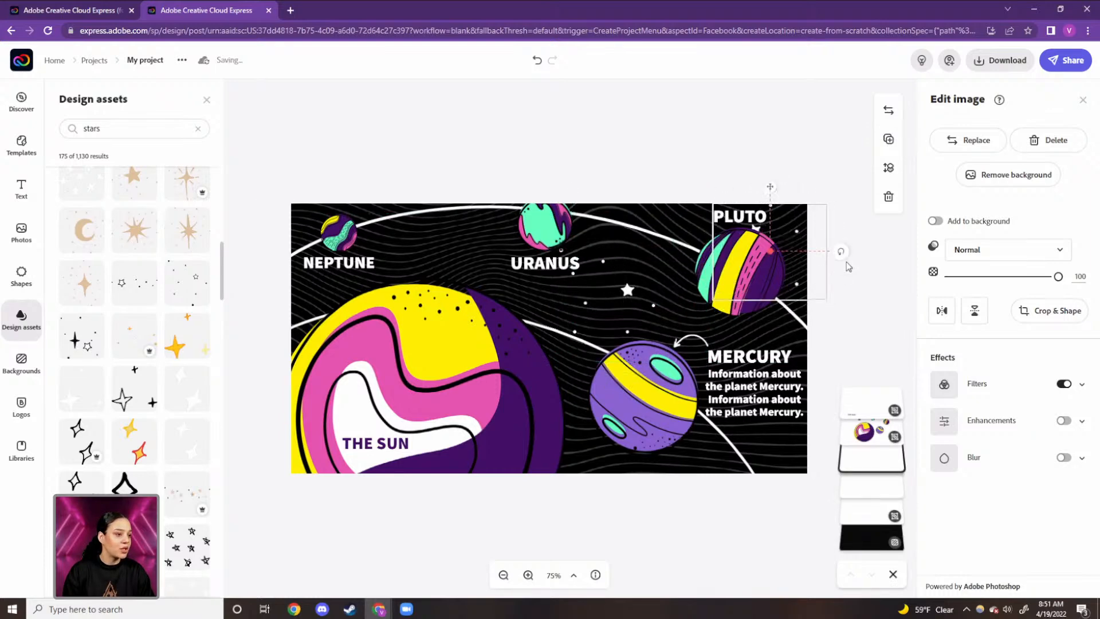
{"action": "left_click_drag", "start_coordinate": [774, 249], "coordinate": [419, 282]}
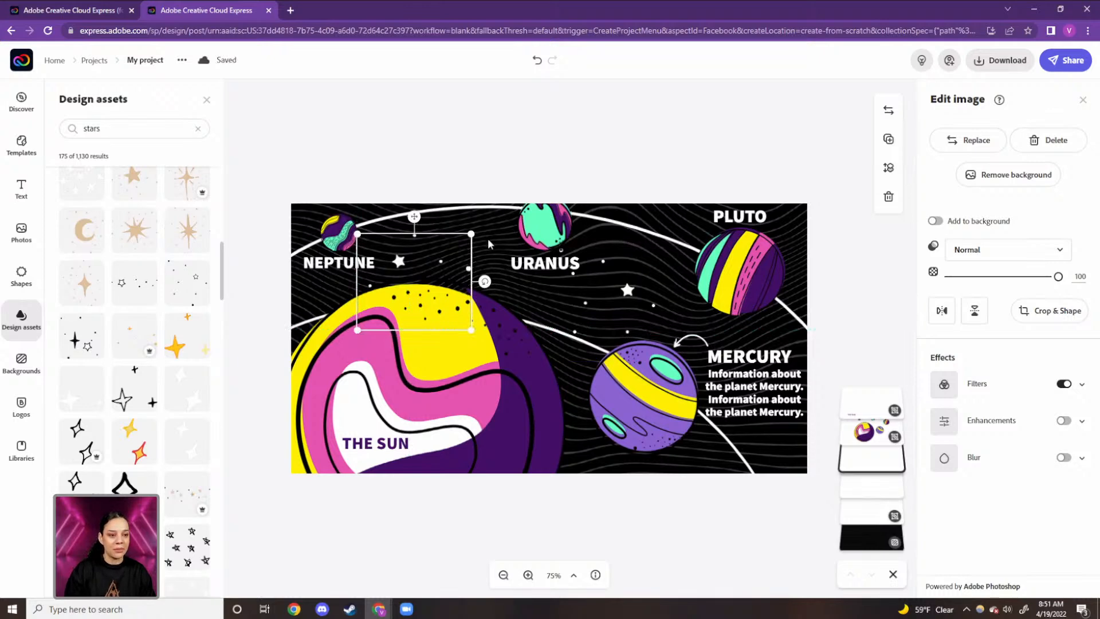
{"action": "left_click", "coordinate": [483, 179]}
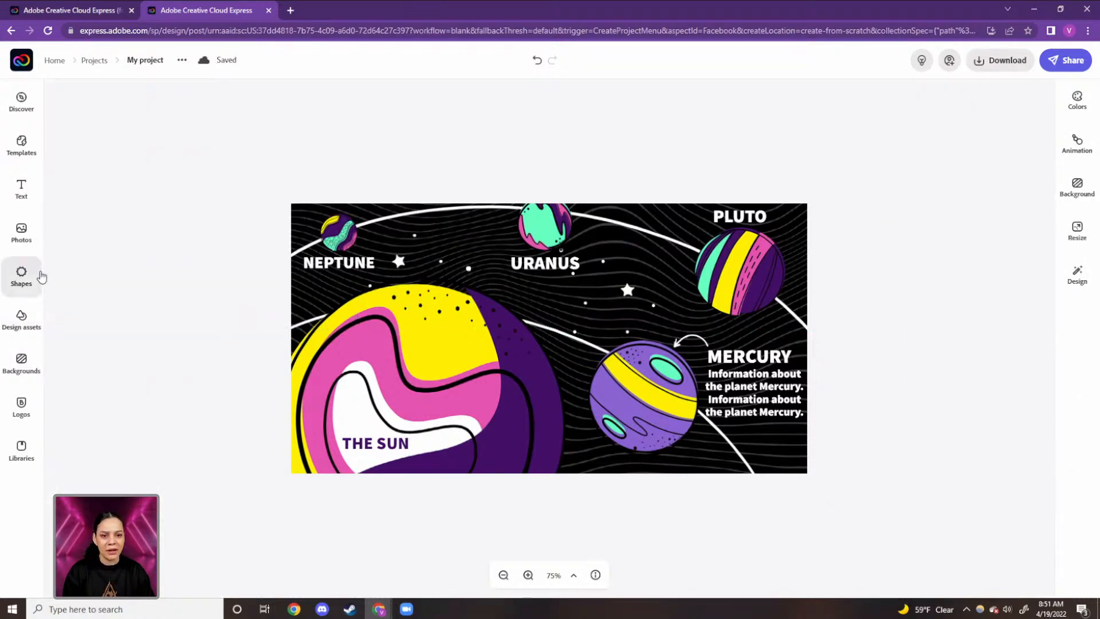
Step: Add the black graphic with a sparkle and an outlined star from the stars results and turn on its filter
{"action": "left_click", "coordinate": [22, 318]}
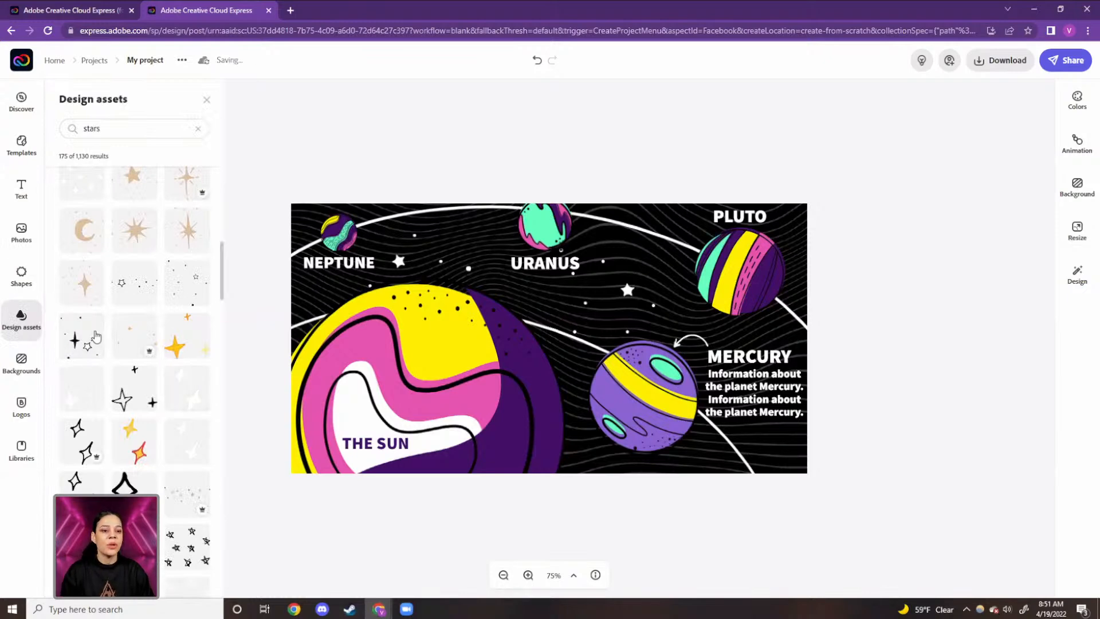
{"action": "left_click", "coordinate": [97, 337]}
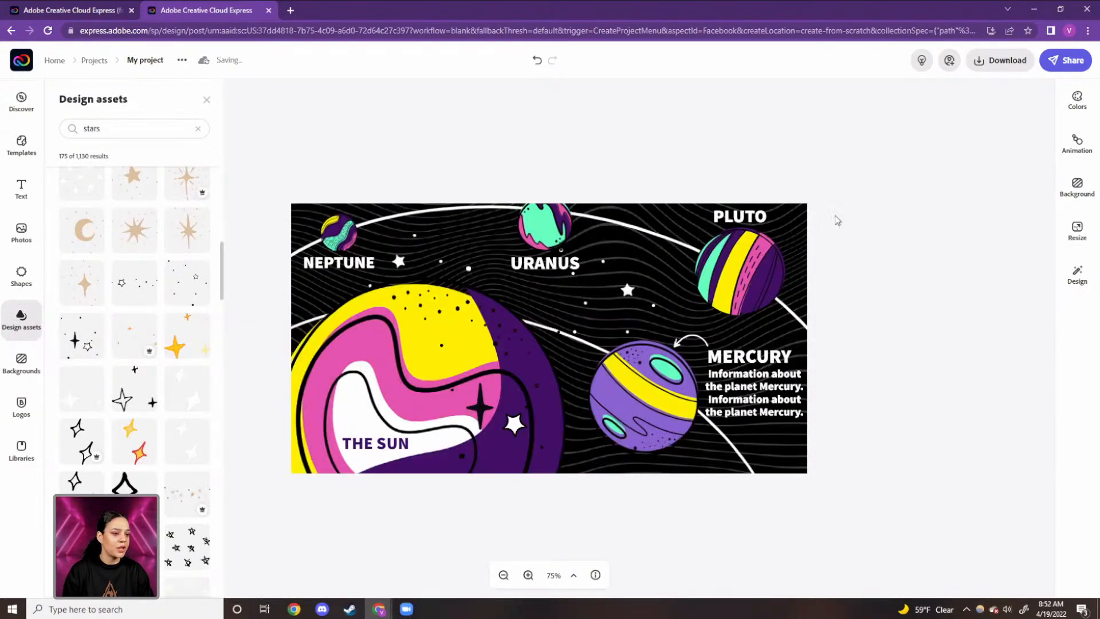
{"action": "left_click", "coordinate": [475, 407]}
{"action": "left_click", "coordinate": [1063, 384]}
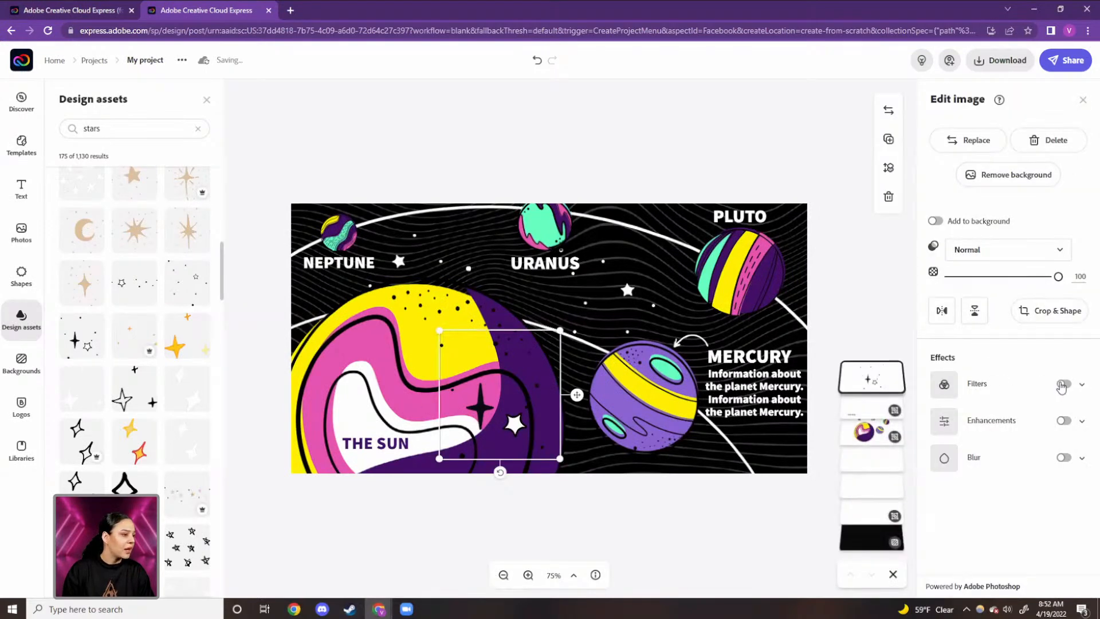
Step: Set the sparkle graphic's Duotone shadows and highlights colors to white #FFFFFF and move its layer behind the planets group
{"action": "left_click", "coordinate": [937, 516]}
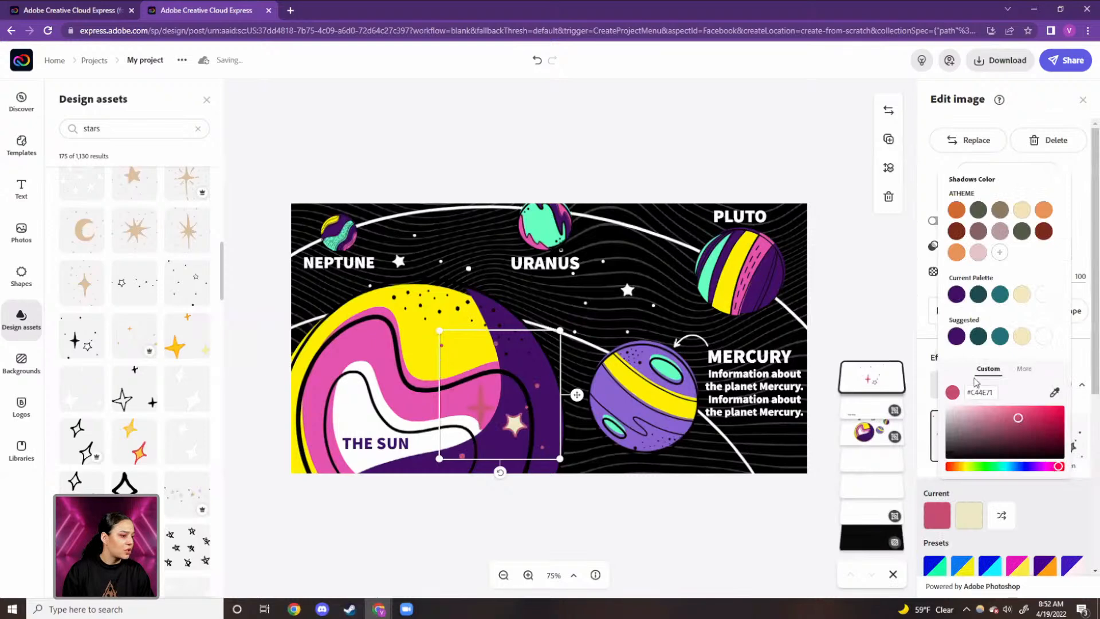
{"action": "left_click", "coordinate": [1048, 337]}
{"action": "left_click", "coordinate": [969, 515]}
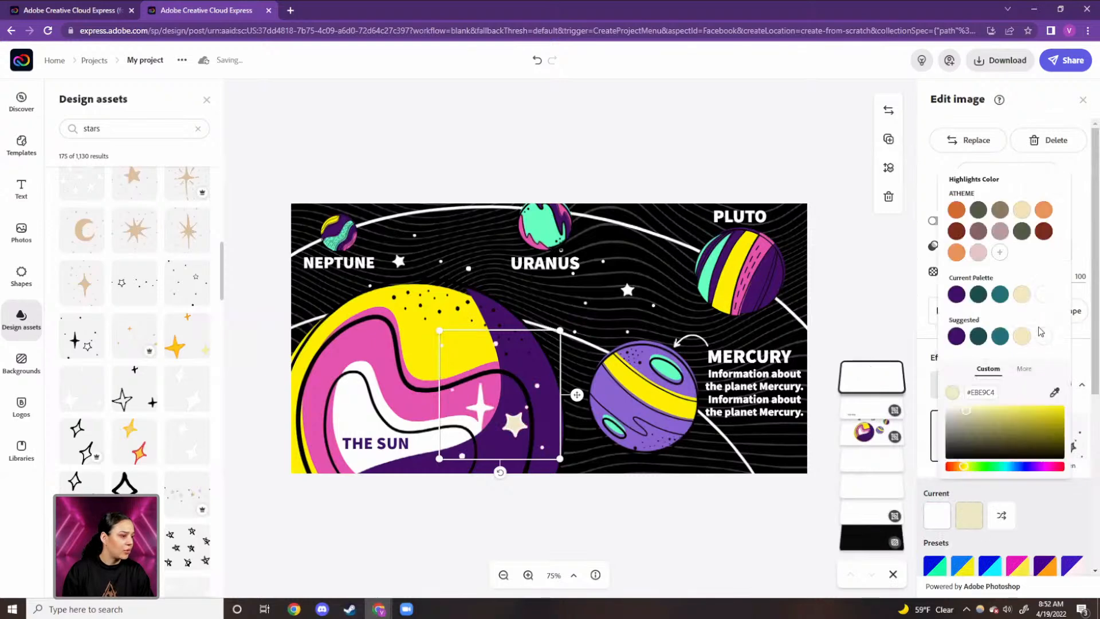
{"action": "left_click", "coordinate": [1046, 297]}
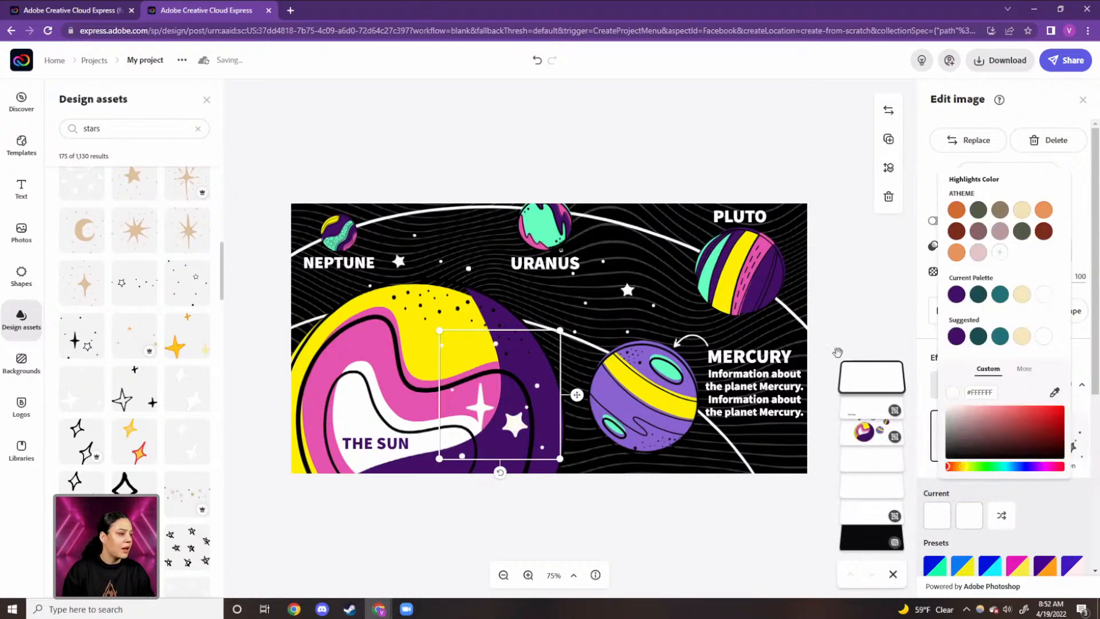
{"action": "left_click_drag", "start_coordinate": [879, 381], "coordinate": [871, 442]}
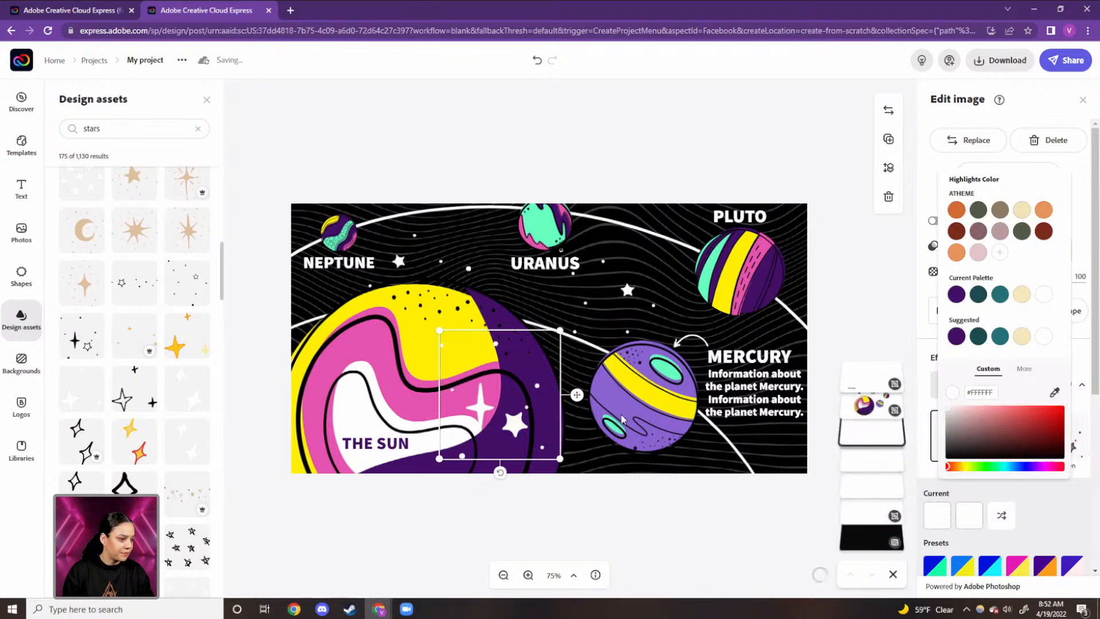
{"action": "left_click_drag", "start_coordinate": [496, 408], "coordinate": [669, 307]}
{"action": "key", "text": "ctrl+z"}
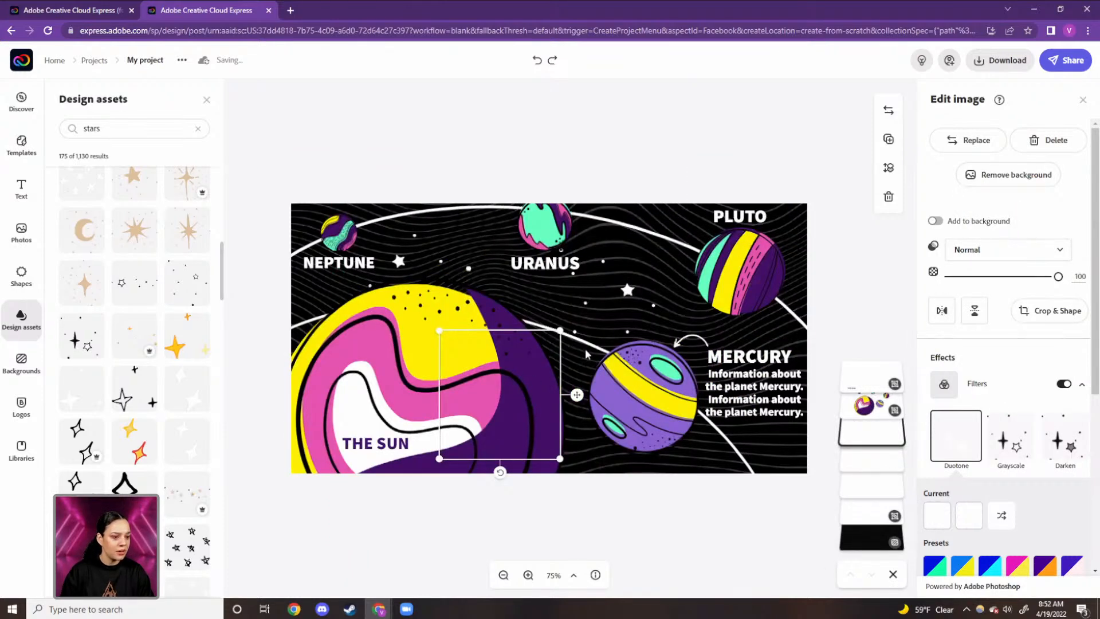
{"action": "left_click_drag", "start_coordinate": [548, 354], "coordinate": [586, 347]}
{"action": "key", "text": "ctrl+z"}
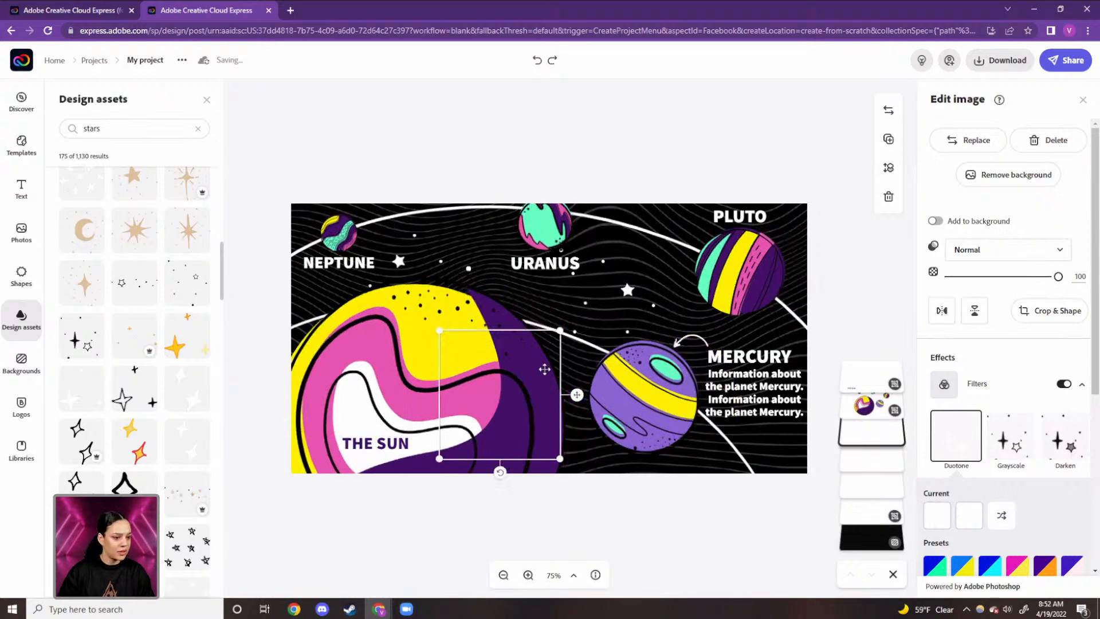
{"action": "left_click", "coordinate": [544, 369]}
{"action": "left_click", "coordinate": [542, 374]}
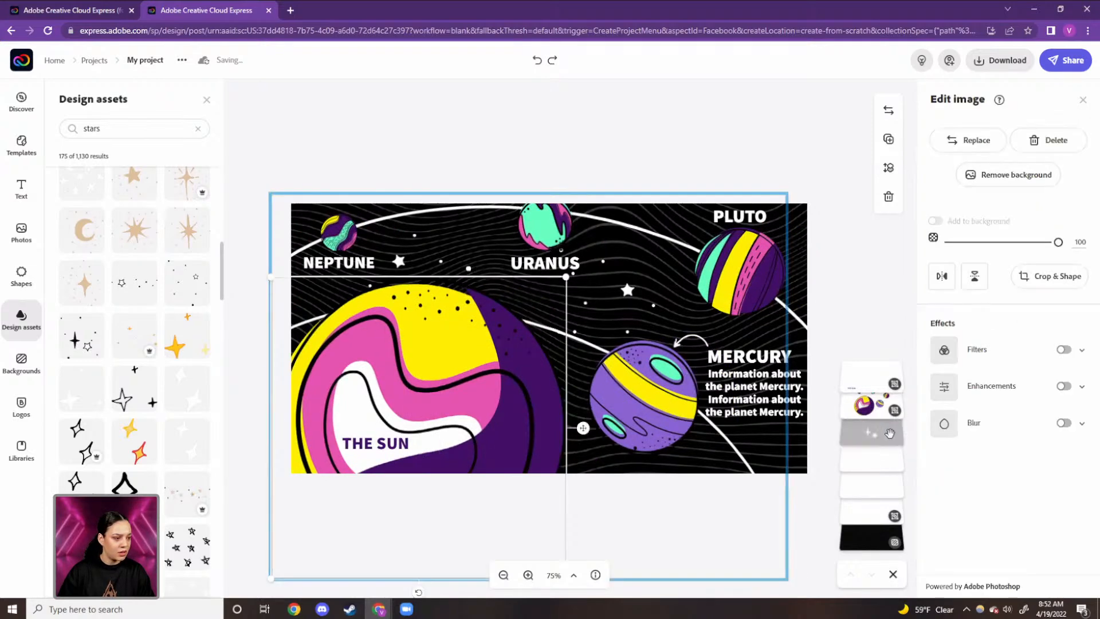
Step: Shrink the white sparkle graphic and place it at the design's lower edge between the sun and the purple planet
{"action": "left_click_drag", "start_coordinate": [571, 403], "coordinate": [679, 295]}
{"action": "left_click_drag", "start_coordinate": [667, 233], "coordinate": [609, 457]}
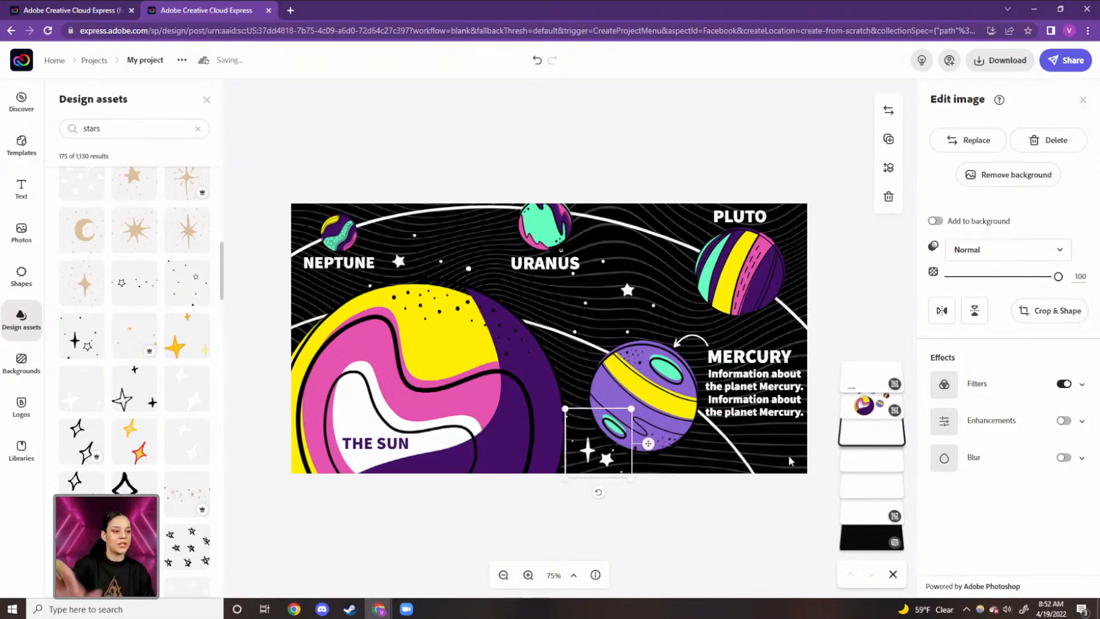
Step: Duplicate the star graphic between Uranus and Mercury, rotate the copy and place it beside the Pluto planet over the design's right edge
{"action": "left_click", "coordinate": [629, 292]}
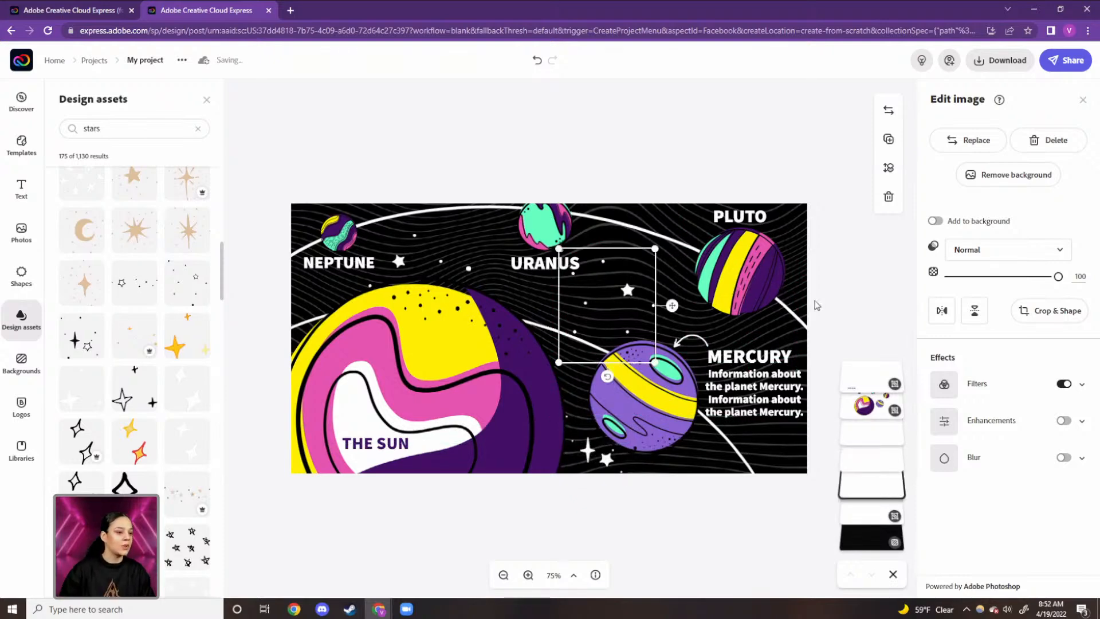
{"action": "left_click", "coordinate": [889, 140]}
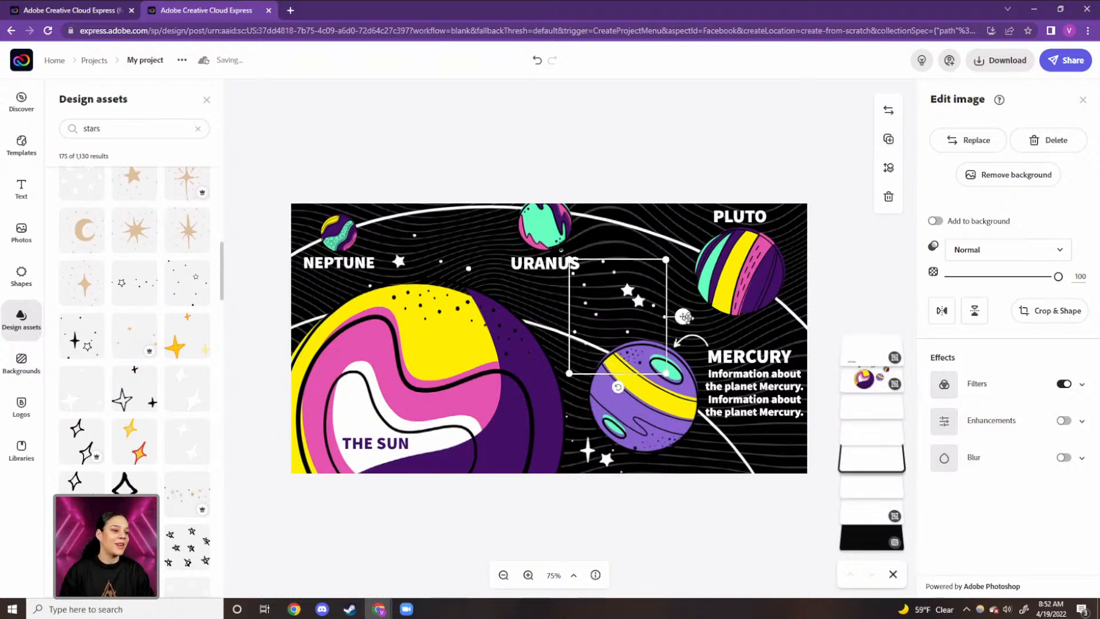
{"action": "left_click_drag", "start_coordinate": [618, 390], "coordinate": [792, 322]}
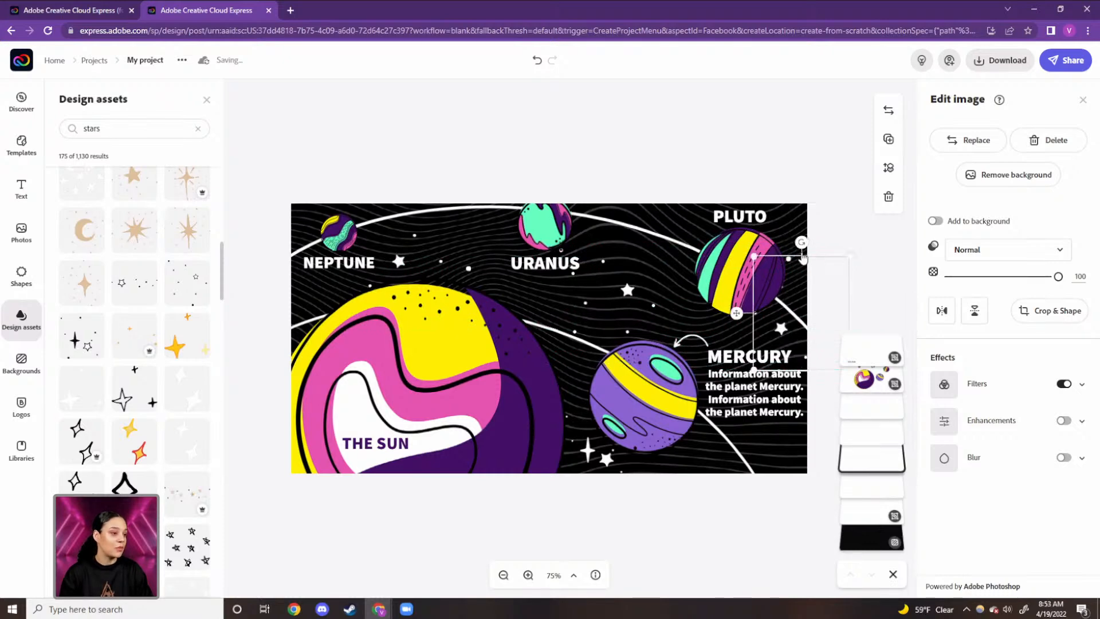
{"action": "left_click_drag", "start_coordinate": [814, 245], "coordinate": [818, 254]}
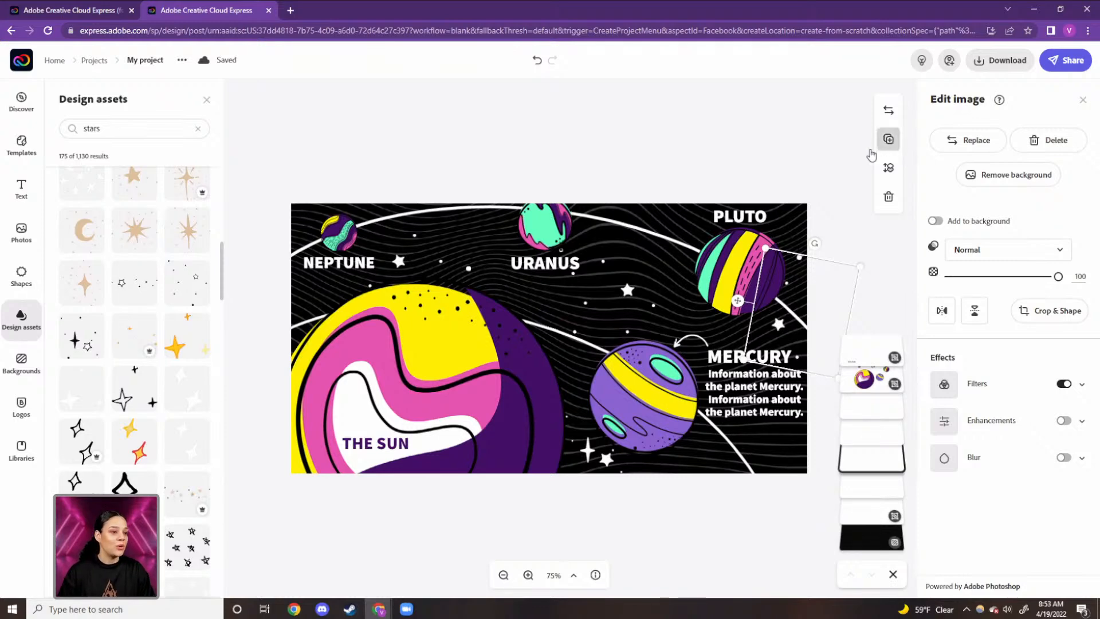
Step: Duplicate the star graphic beside Pluto, rotate the copy and place it along the top edge between Uranus and Pluto
{"action": "left_click_drag", "start_coordinate": [801, 286], "coordinate": [812, 297]}
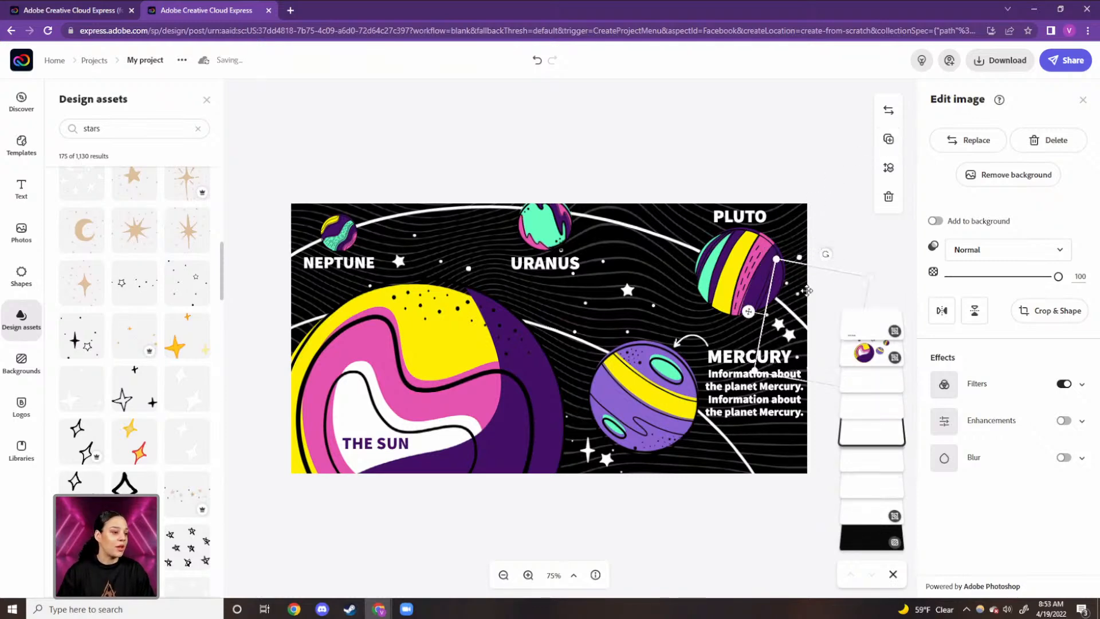
{"action": "left_click_drag", "start_coordinate": [808, 299], "coordinate": [738, 249]}
{"action": "left_click_drag", "start_coordinate": [671, 248], "coordinate": [663, 230]}
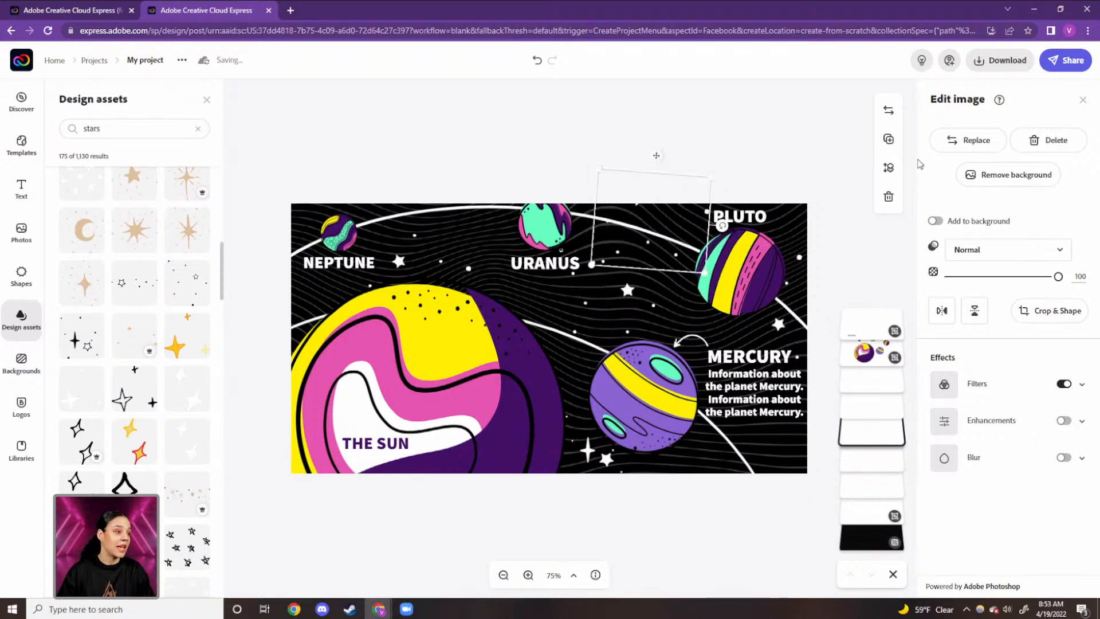
Step: Duplicate the star graphic between Uranus and Pluto and place the copy around Neptune at the design's left edge
{"action": "left_click", "coordinate": [889, 141]}
{"action": "left_click_drag", "start_coordinate": [684, 218], "coordinate": [478, 199]}
{"action": "left_click_drag", "start_coordinate": [318, 210], "coordinate": [323, 247]}
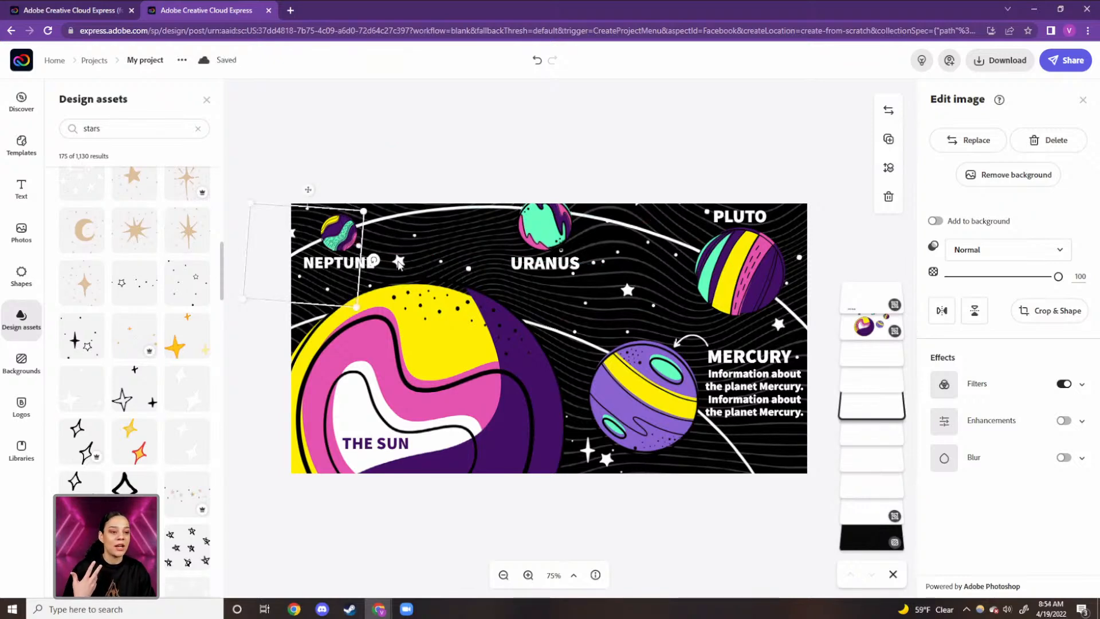
Step: Nudge the star graphic beside the NEPTUNE label slightly right and move a duplicate of Neptune's star graphic below the Mercury caption
{"action": "left_click_drag", "start_coordinate": [412, 263], "coordinate": [417, 262]}
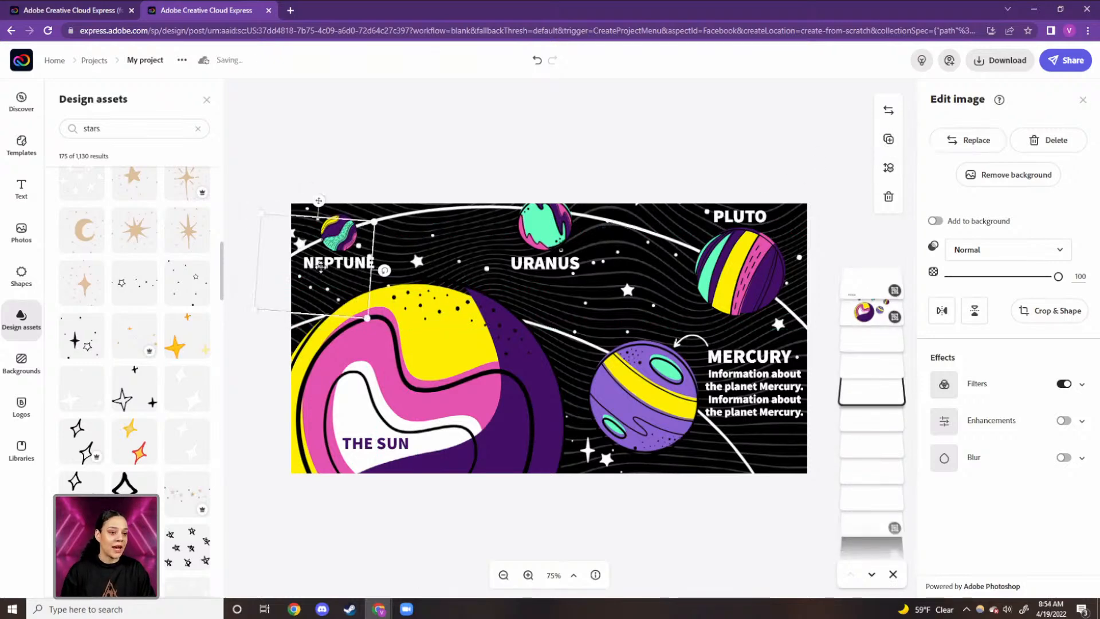
{"action": "left_click_drag", "start_coordinate": [348, 277], "coordinate": [765, 443]}
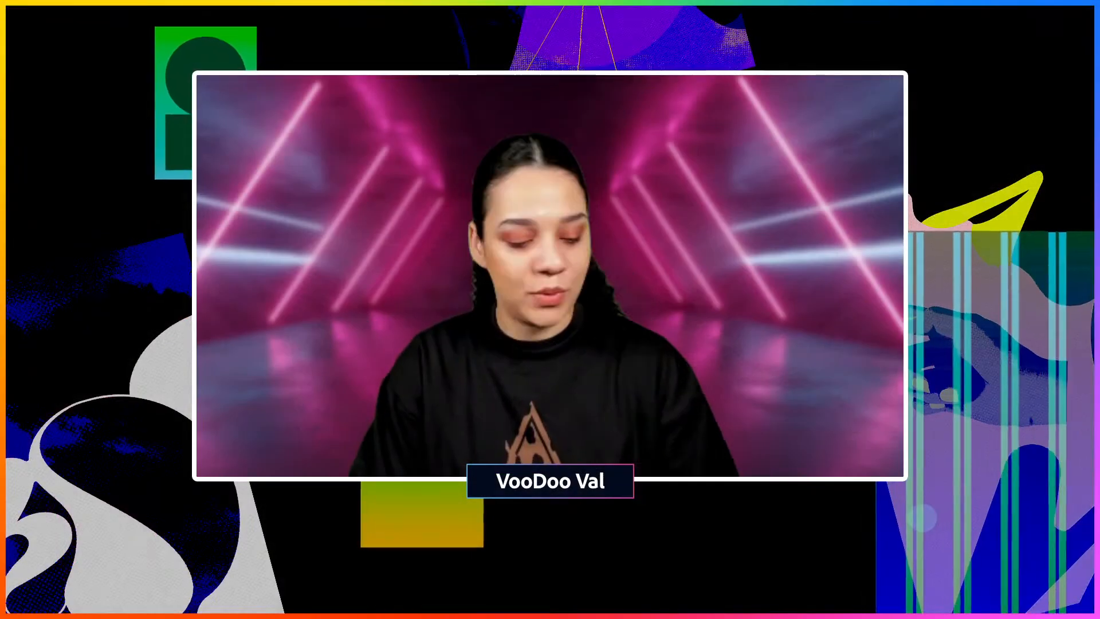